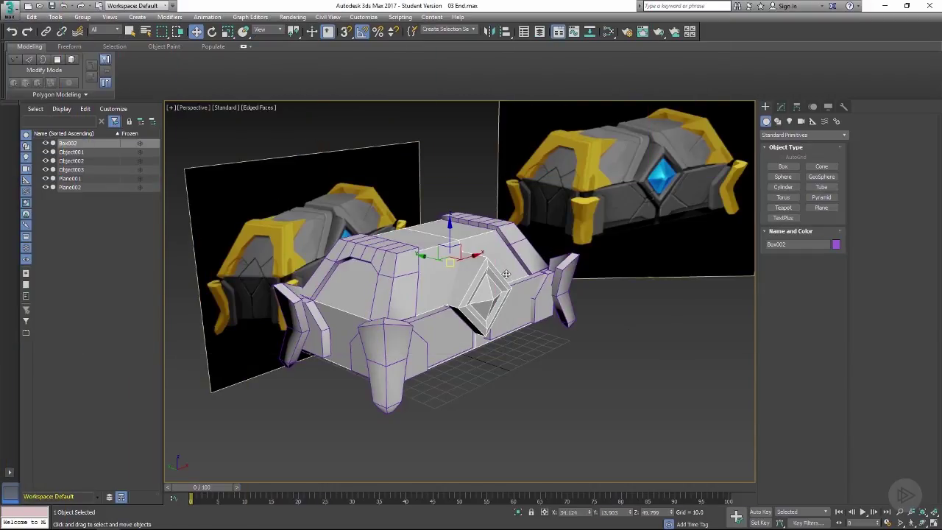
# Step: Examine the chest against the reference images and pick out the lid as an element of the body's base mesh
pyautogui.keyDown('alt'); pyautogui.moveTo(506, 276); pyautogui.dragTo(455, 275, button='middle'); pyautogui.keyUp('alt')
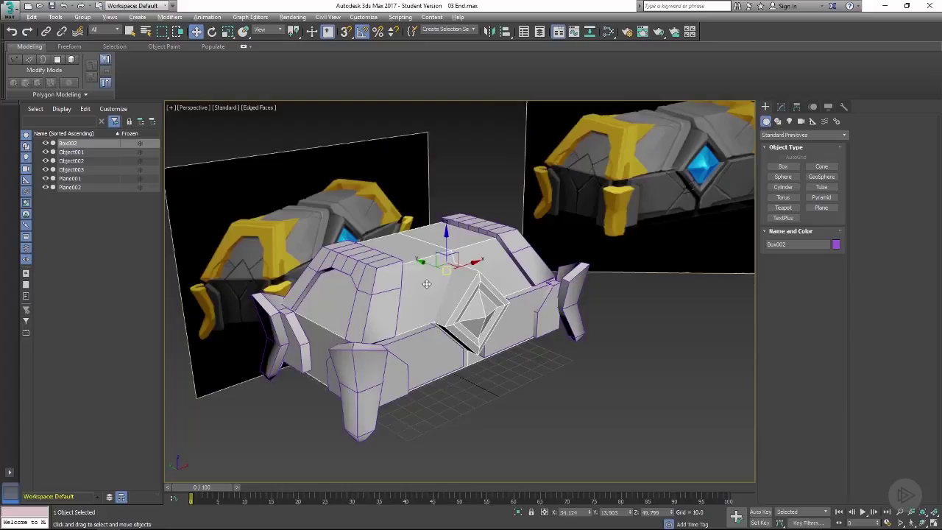
pyautogui.keyDown('alt'); pyautogui.moveTo(426, 283); pyautogui.dragTo(471, 282, button='middle'); pyautogui.keyUp('alt')
pyautogui.keyDown('alt'); pyautogui.moveTo(553, 283); pyautogui.dragTo(570, 272, button='middle'); pyautogui.keyUp('alt')
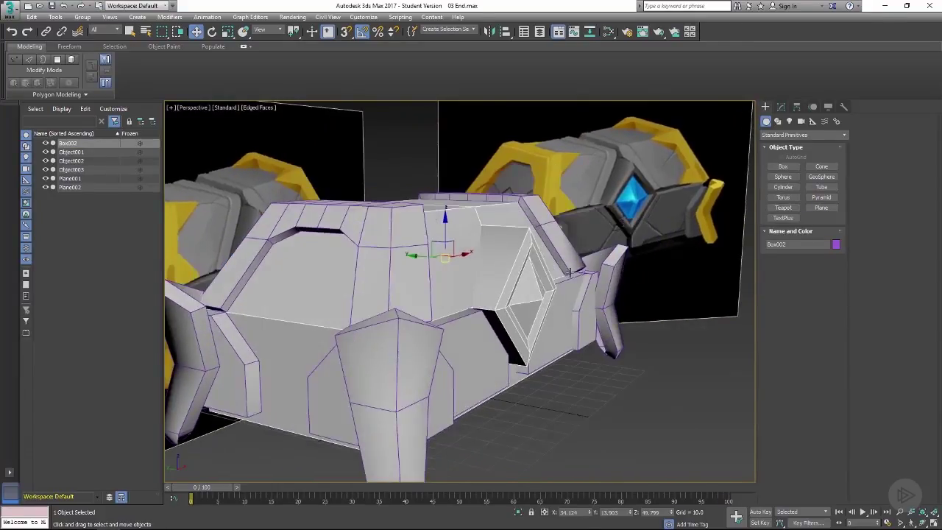
pyautogui.keyDown('alt'); pyautogui.moveTo(462, 278); pyautogui.dragTo(487, 256, button='middle'); pyautogui.keyUp('alt')
pyautogui.click(781, 107)
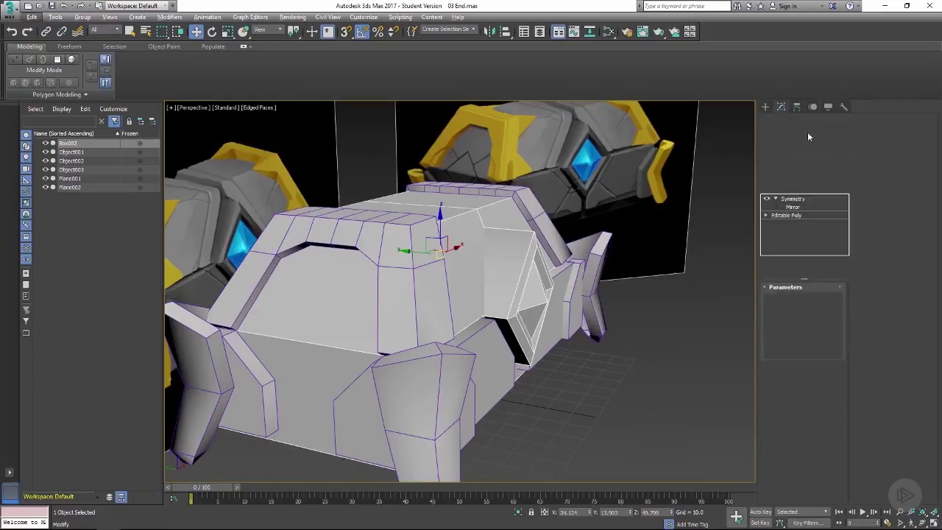
pyautogui.click(787, 215)
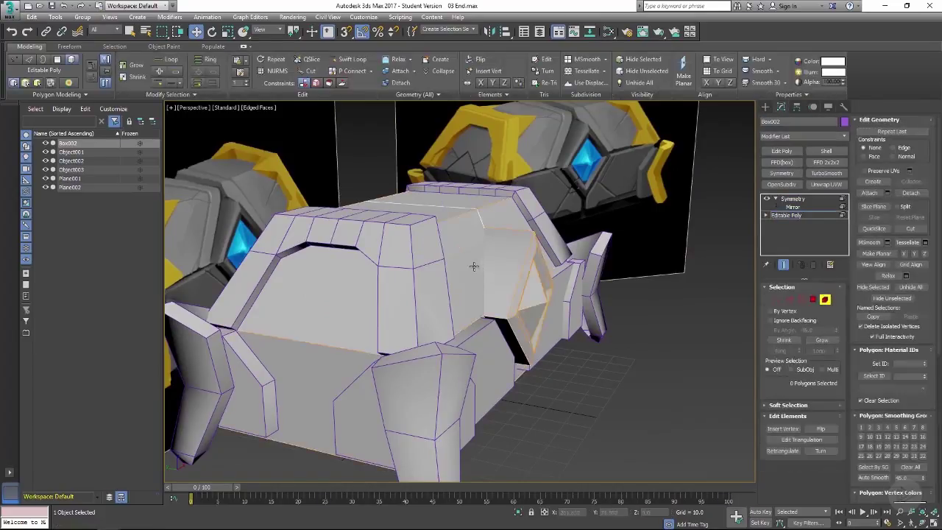
pyautogui.click(473, 267)
pyautogui.keyDown('alt'); pyautogui.moveTo(473, 267); pyautogui.dragTo(412, 397, button='middle'); pyautogui.keyUp('alt')
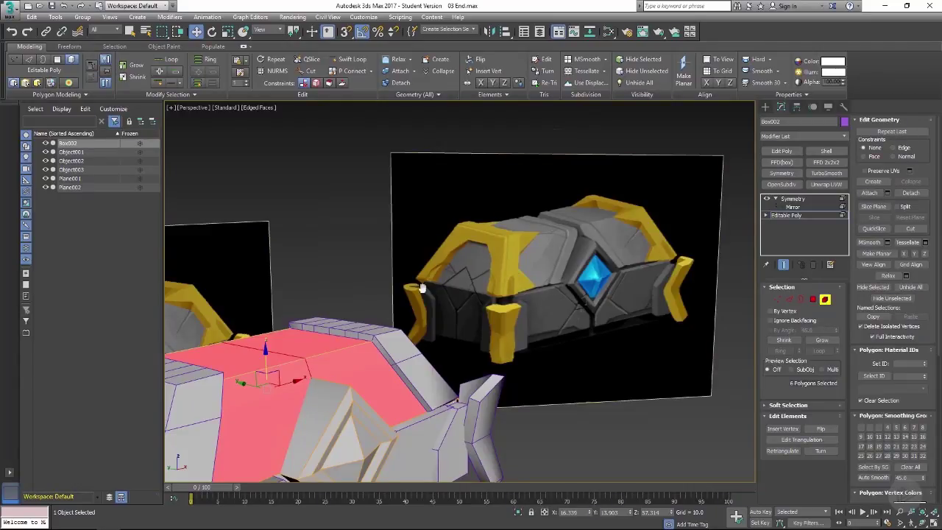
pyautogui.keyDown('alt'); pyautogui.moveTo(421, 288); pyautogui.dragTo(552, 272, button='middle'); pyautogui.keyUp('alt')
pyautogui.press('r')
pyautogui.click(787, 216)
# Step: Delete the Shell modifier from the trim frame on the lid
pyautogui.click(539, 281)
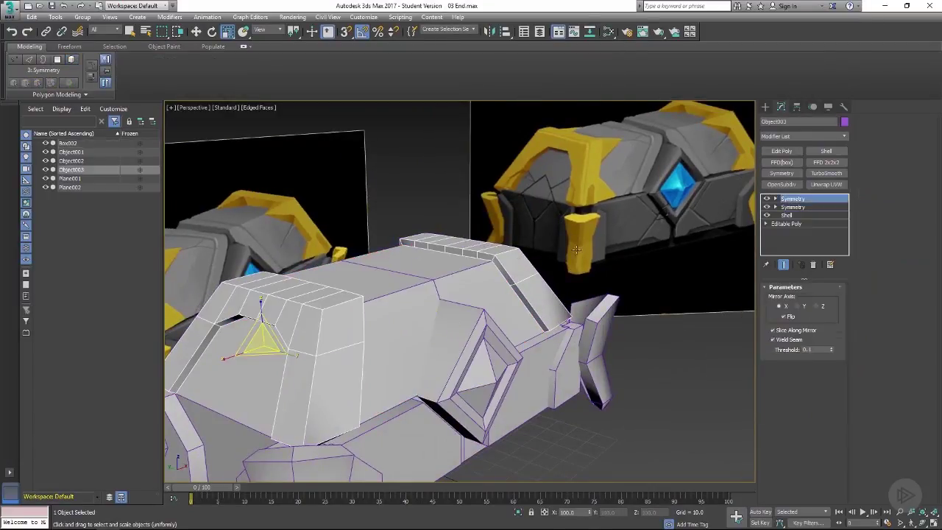
pyautogui.click(786, 215)
pyautogui.rightClick(792, 215)
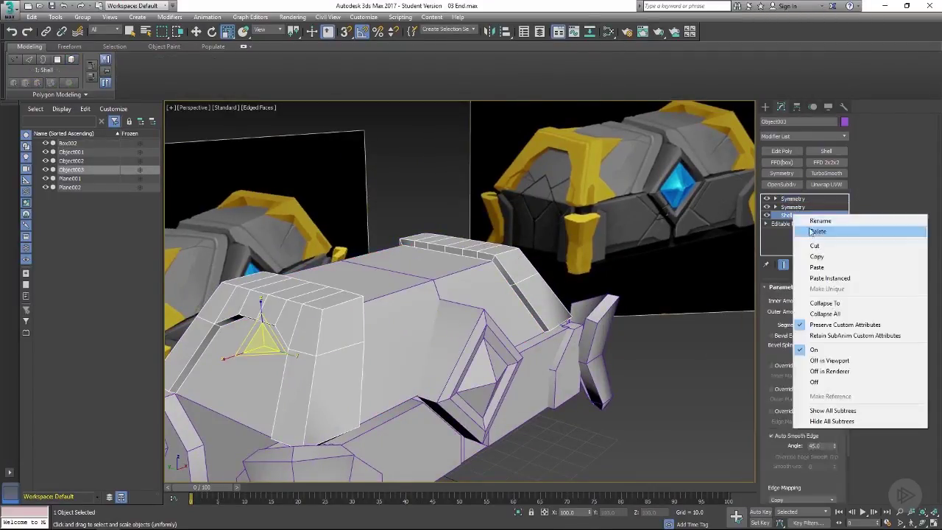
pyautogui.click(809, 232)
# Step: Collapse the trim frame's two Symmetry modifiers into a single Editable Poly
pyautogui.keyDown('alt'); pyautogui.moveTo(557, 216); pyautogui.dragTo(620, 193, button='middle'); pyautogui.keyUp('alt')
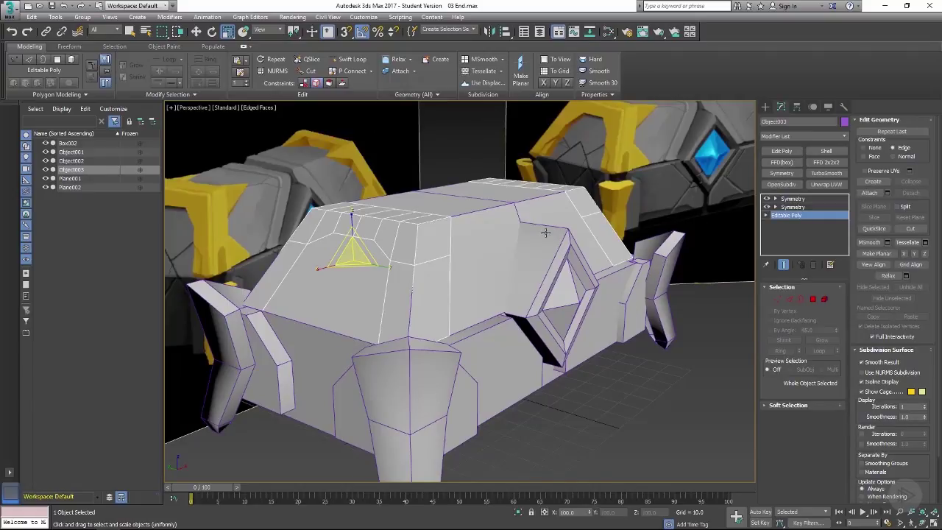
pyautogui.keyDown('alt'); pyautogui.moveTo(545, 233); pyautogui.dragTo(589, 228, button='middle'); pyautogui.keyUp('alt')
pyautogui.click(792, 199)
pyautogui.rightClick(798, 199)
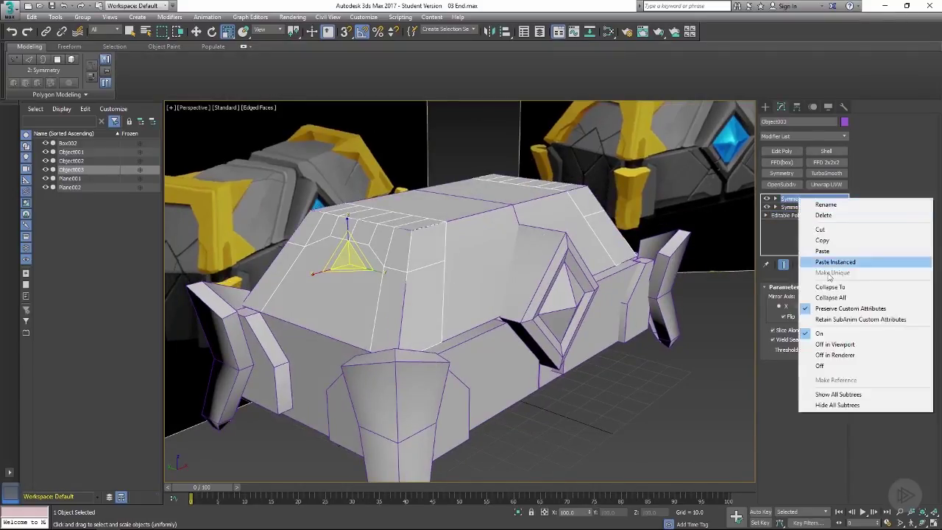
pyautogui.click(830, 286)
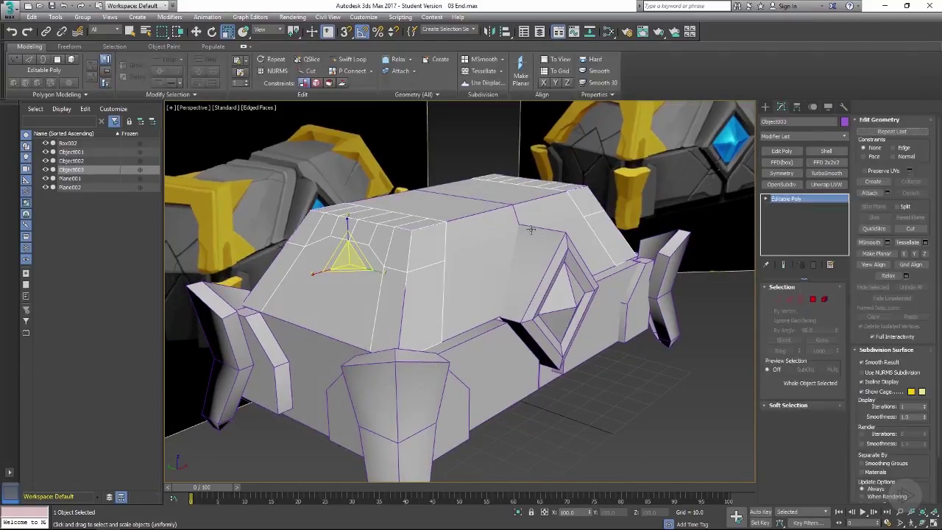
# Step: Attach the lid's trim frame to the chest body Box002 at its Editable Poly level
pyautogui.click(466, 224)
pyautogui.click(798, 215)
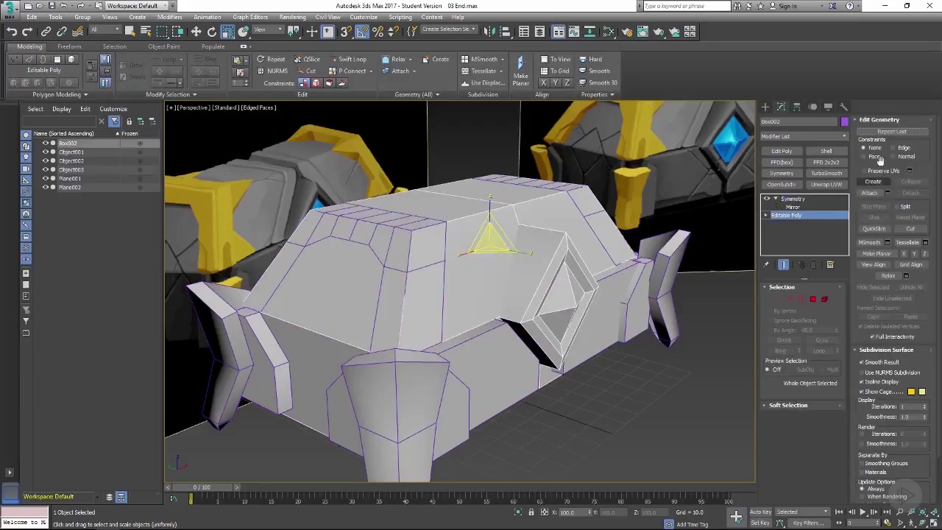
pyautogui.click(869, 192)
pyautogui.click(409, 243)
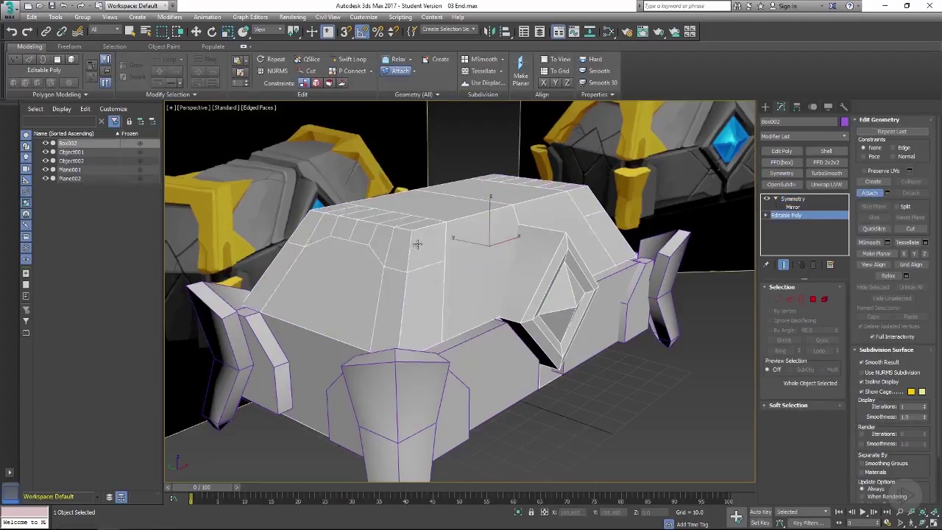
pyautogui.keyDown('alt'); pyautogui.moveTo(417, 244); pyautogui.dragTo(449, 232, button='middle'); pyautogui.keyUp('alt')
pyautogui.press('w')
# Step: Select the lid and the attached trim frame together as mesh elements
pyautogui.click(824, 300)
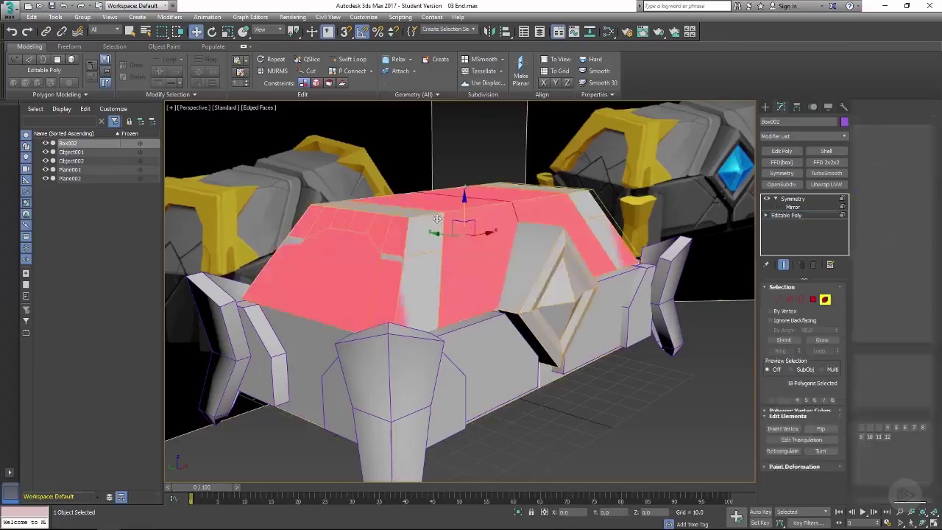
pyautogui.keyDown('alt'); pyautogui.moveTo(371, 197); pyautogui.dragTo(614, 275, button='middle'); pyautogui.keyUp('alt')
pyautogui.click(367, 207)
pyautogui.press('r')
pyautogui.keyDown('alt'); pyautogui.moveTo(592, 241); pyautogui.dragTo(535, 242, button='middle'); pyautogui.keyUp('alt')
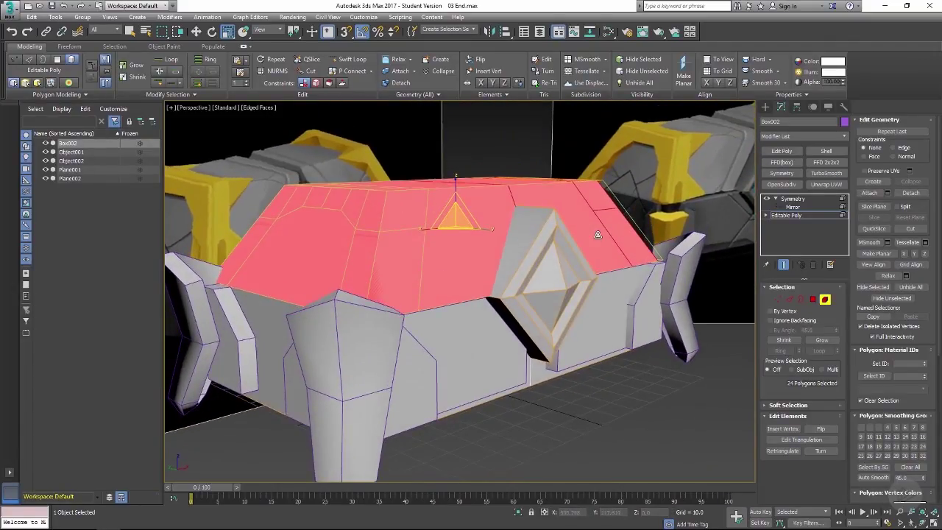
# Step: Isolate the chest body and select the polygon on the underside of the lid's overhang
pyautogui.hotkey('alt', 'q')
pyautogui.keyDown('alt'); pyautogui.moveTo(470, 230); pyautogui.dragTo(587, 256, button='middle'); pyautogui.keyUp('alt')
pyautogui.click(812, 299)
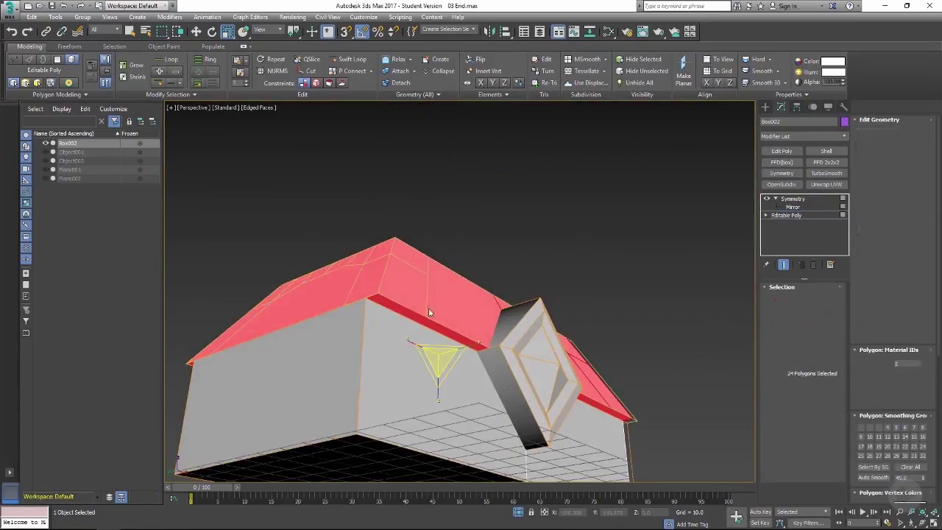
pyautogui.click(428, 318)
pyautogui.keyDown('alt'); pyautogui.moveTo(428, 318); pyautogui.dragTo(499, 262, button='middle'); pyautogui.keyUp('alt')
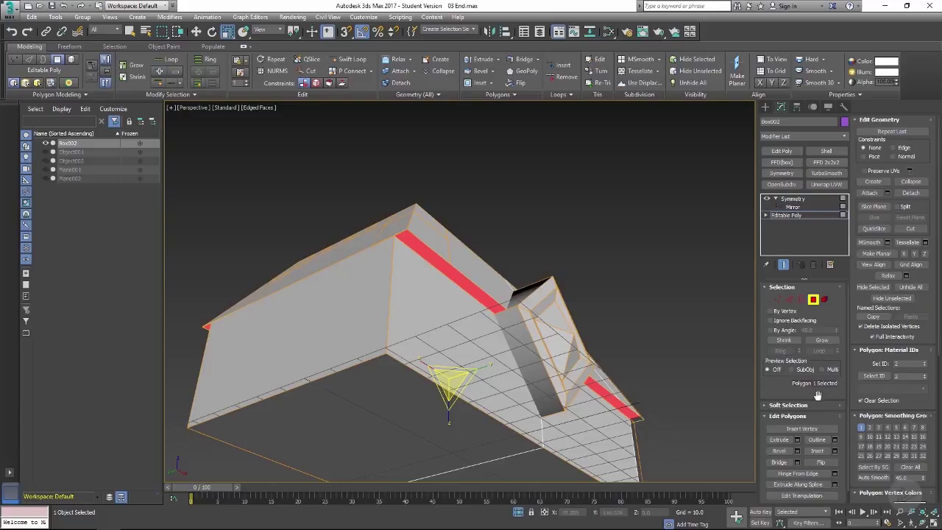
# Step: Try to inset the polygon on the underside of the lid's overhang
pyautogui.click(817, 450)
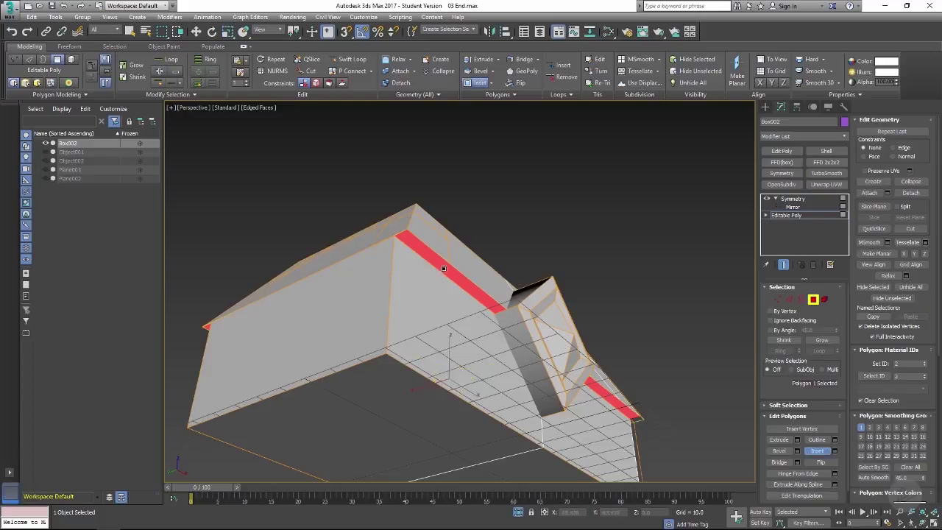
pyautogui.moveTo(443, 268); pyautogui.dragTo(437, 283)
pyautogui.keyDown('alt'); pyautogui.moveTo(445, 293); pyautogui.dragTo(454, 271, button='middle'); pyautogui.keyUp('alt')
pyautogui.press('r')
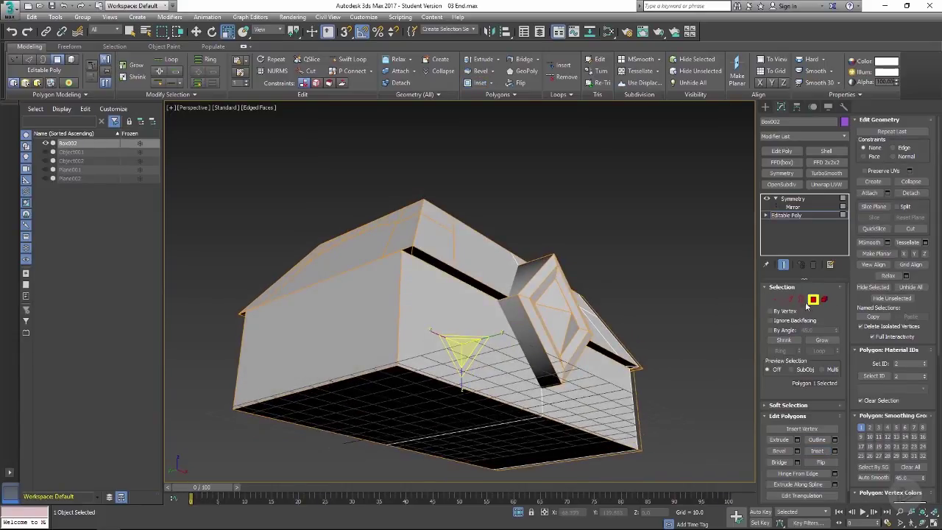
# Step: Select the edges along the lid's lower rim at the front corner of the chest body
pyautogui.click(789, 299)
pyautogui.click(465, 278)
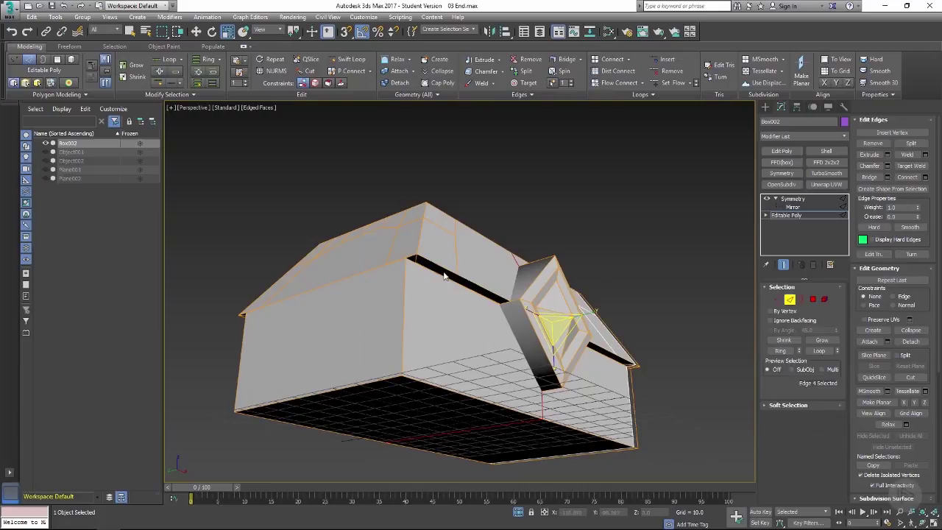
pyautogui.press('w')
pyautogui.scroll(2, 441, 271)
pyautogui.doubleClick(397, 249)
pyautogui.scroll(2, 415, 256)
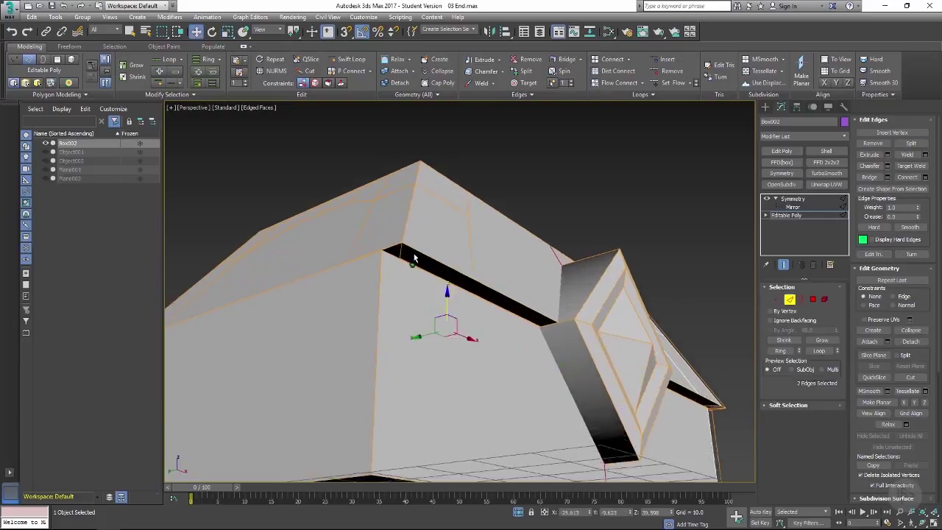
pyautogui.scroll(-1, 424, 292)
pyautogui.moveTo(426, 294)
pyautogui.keyDown('alt'); pyautogui.mouseDown(button='middle')
pyautogui.moveTo(464, 333)
pyautogui.moveTo(456, 291)
pyautogui.moveTo(420, 298)
pyautogui.mouseUp(button='middle'); pyautogui.keyUp('alt')
pyautogui.moveTo(420, 298); pyautogui.dragTo(420, 309)
pyautogui.scroll(3, 414, 289)
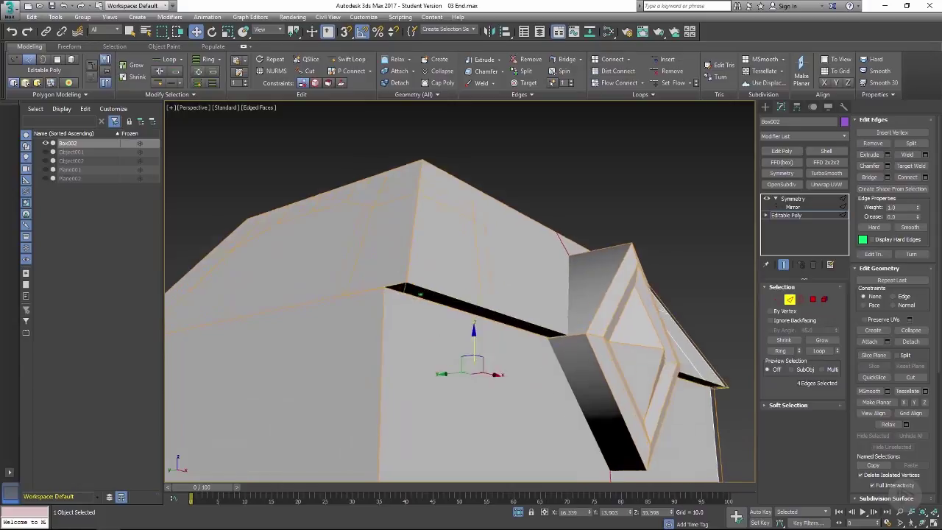
# Step: Add the hidden lower rim edges of the lid to the selection in wireframe display, and restore shading
pyautogui.press('F3')
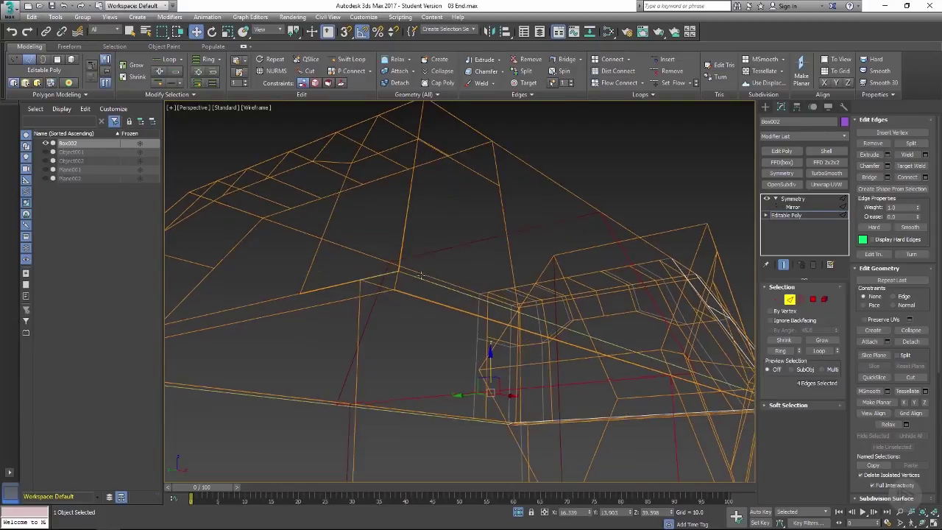
pyautogui.moveTo(434, 267)
pyautogui.mouseDown(button='middle')
pyautogui.moveTo(454, 214)
pyautogui.moveTo(414, 260)
pyautogui.moveTo(427, 235)
pyautogui.moveTo(383, 228)
pyautogui.moveTo(320, 246)
pyautogui.moveTo(292, 284)
pyautogui.moveTo(238, 301)
pyautogui.moveTo(221, 293)
pyautogui.mouseUp(button='middle')
pyautogui.doubleClick(486, 212)
pyautogui.scroll(-3, 470, 213)
pyautogui.press('F3')
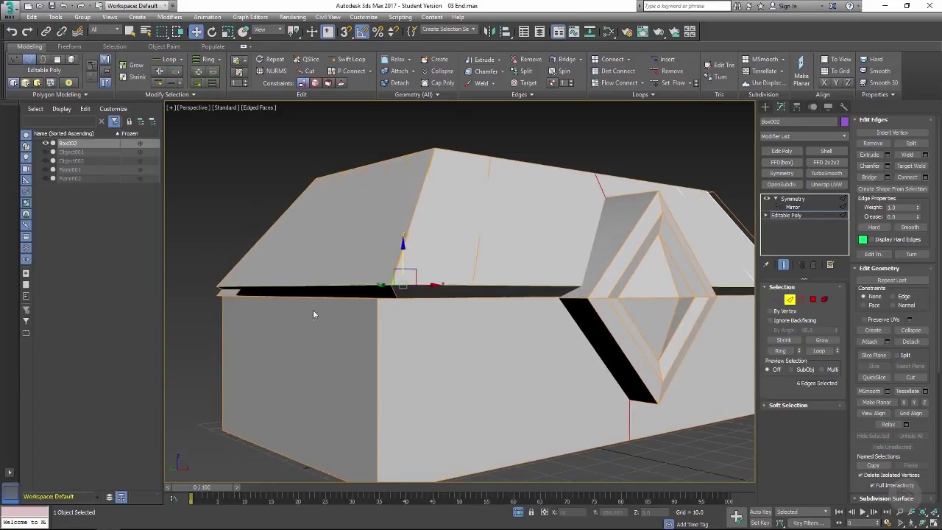
# Step: Undo the last lift, complete the lid's lower rim edge selection and raise it to open a gap above the box
pyautogui.hotkey('ctrl', 'z')
pyautogui.scroll(5, 302, 268)
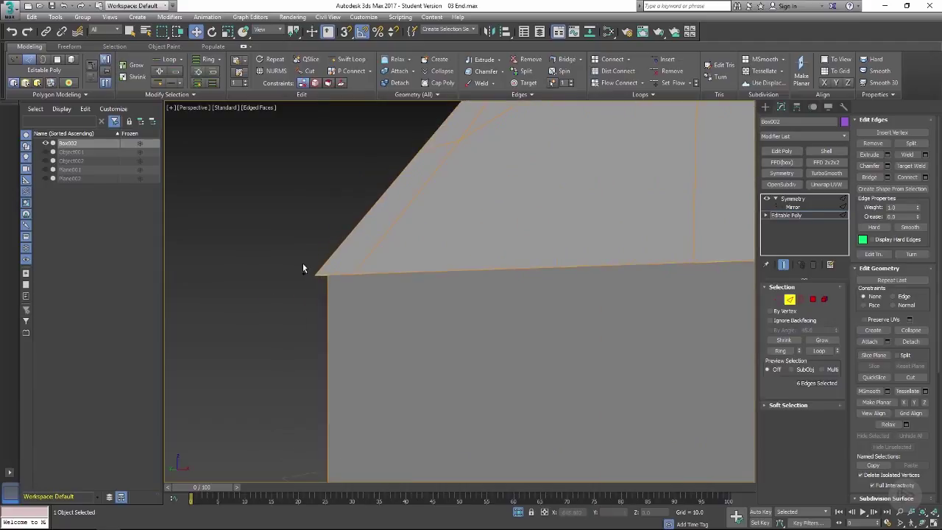
pyautogui.scroll(-5, 381, 229)
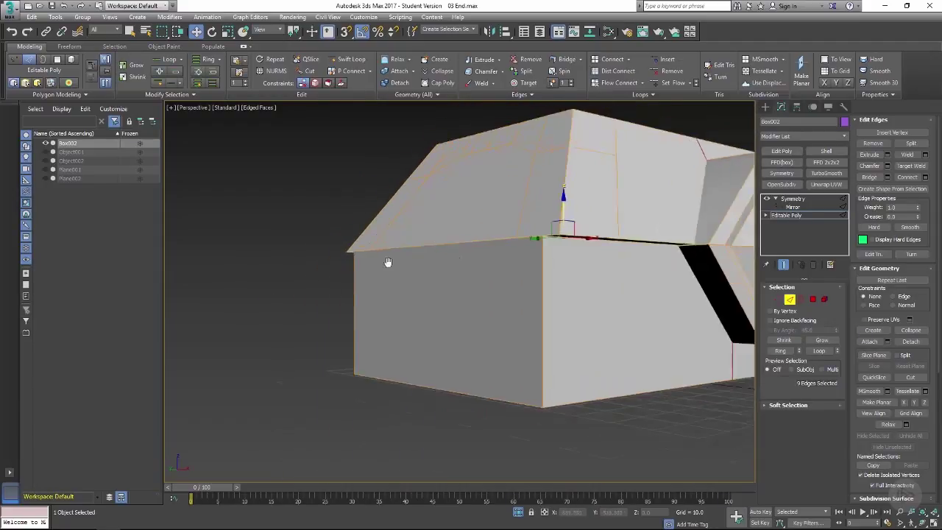
pyautogui.moveTo(387, 263); pyautogui.dragTo(305, 274, button='middle')
pyautogui.moveTo(480, 216); pyautogui.dragTo(480, 208)
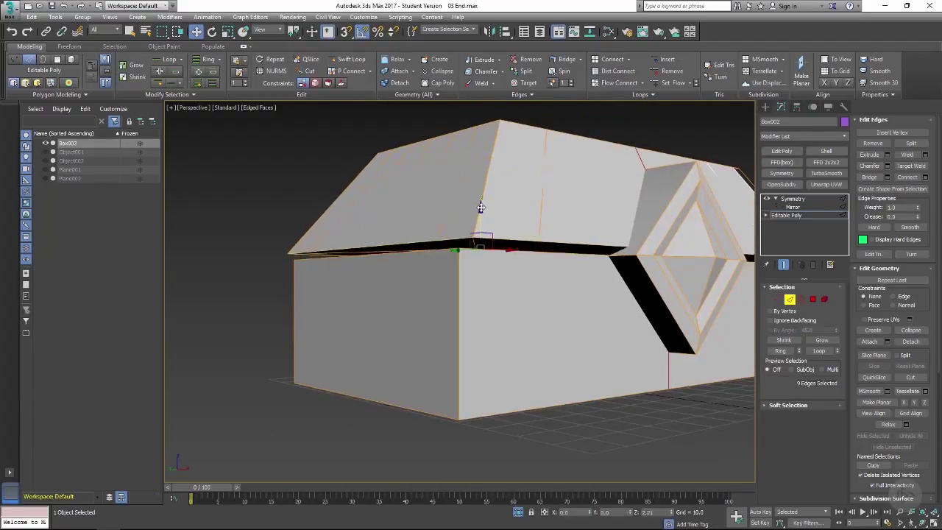
# Step: Correct the lid's lower rim at the far end corner so the gap continues along the chest's short side
pyautogui.keyDown('alt'); pyautogui.moveTo(479, 210); pyautogui.dragTo(437, 251, button='middle'); pyautogui.keyUp('alt')
pyautogui.scroll(8, 361, 250)
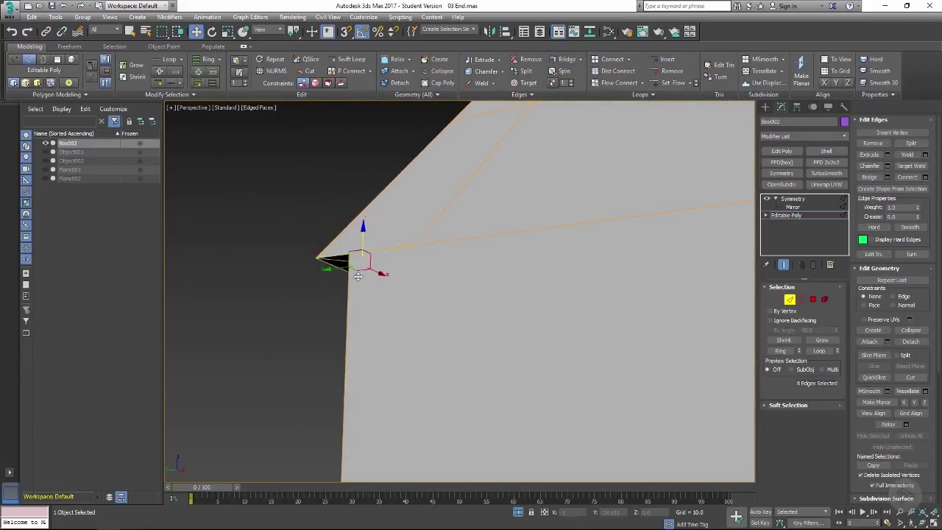
pyautogui.scroll(-5, 358, 276)
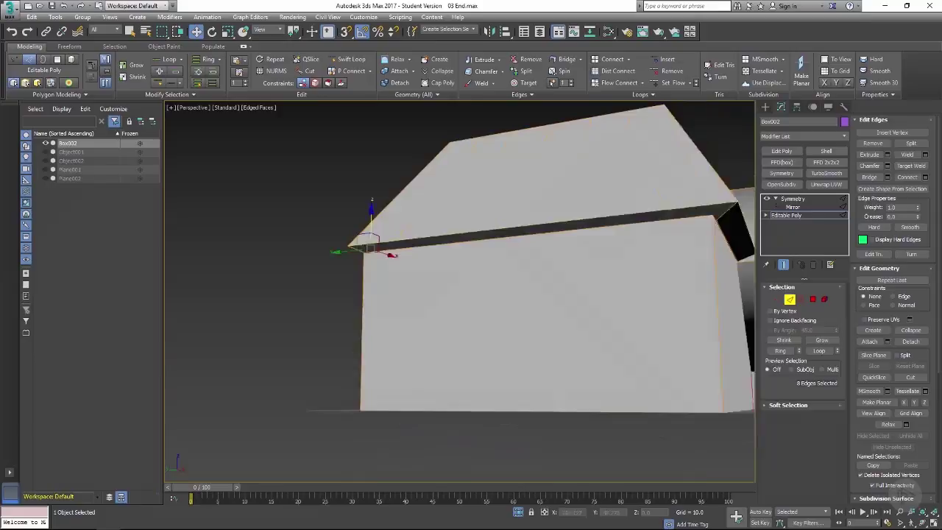
pyautogui.keyDown('alt'); pyautogui.moveTo(372, 243); pyautogui.dragTo(603, 290, button='middle'); pyautogui.keyUp('alt')
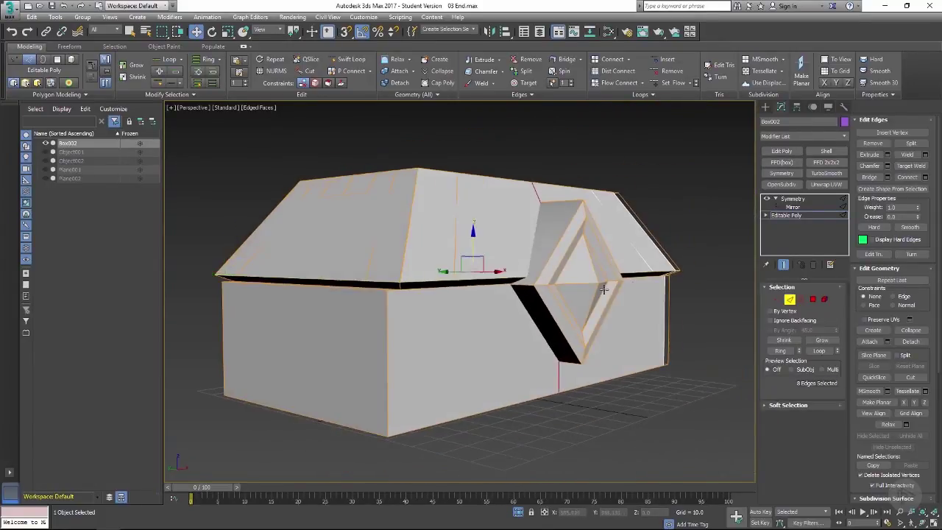
# Step: Exit isolation and adjust the height of the lid's lower rim edges against the legs and reference images
pyautogui.click(517, 511)
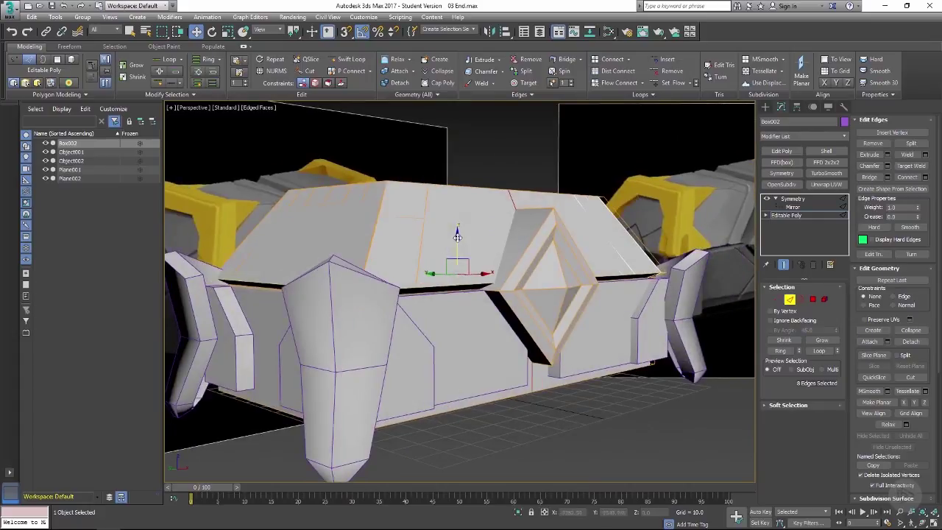
pyautogui.keyDown('alt'); pyautogui.moveTo(457, 235); pyautogui.dragTo(451, 205, button='middle'); pyautogui.keyUp('alt')
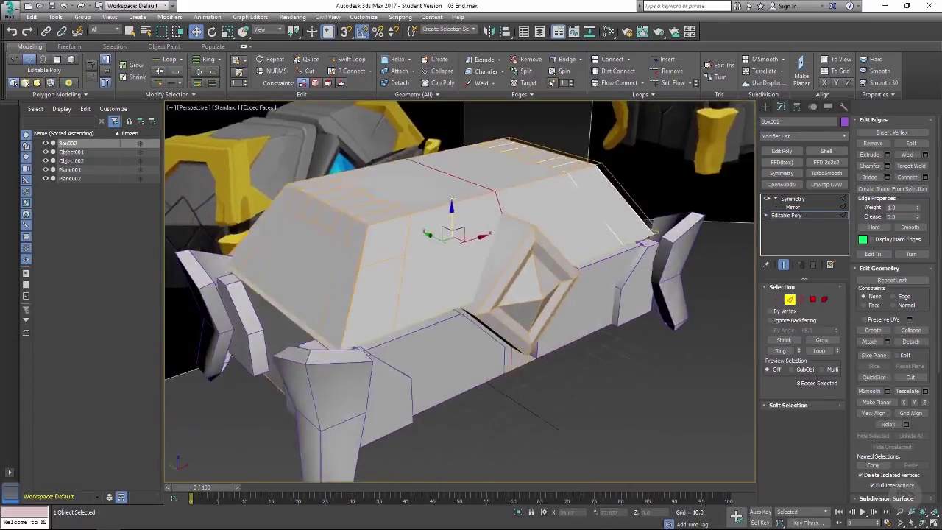
pyautogui.scroll(-4, 456, 254)
pyautogui.keyDown('alt'); pyautogui.moveTo(460, 307); pyautogui.dragTo(433, 289, button='middle'); pyautogui.keyUp('alt')
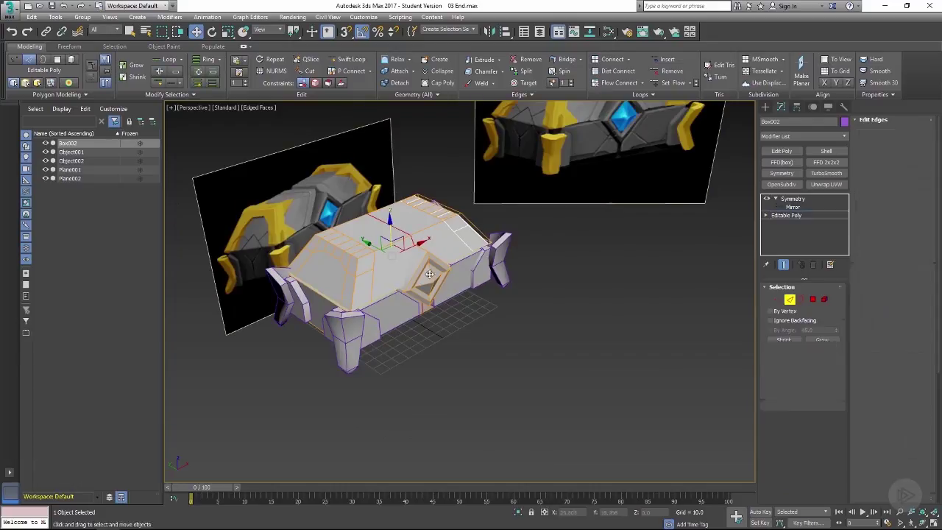
pyautogui.hotkey('alt', 'q')
pyautogui.hotkey('alt', 'q')
pyautogui.scroll(5, 404, 234)
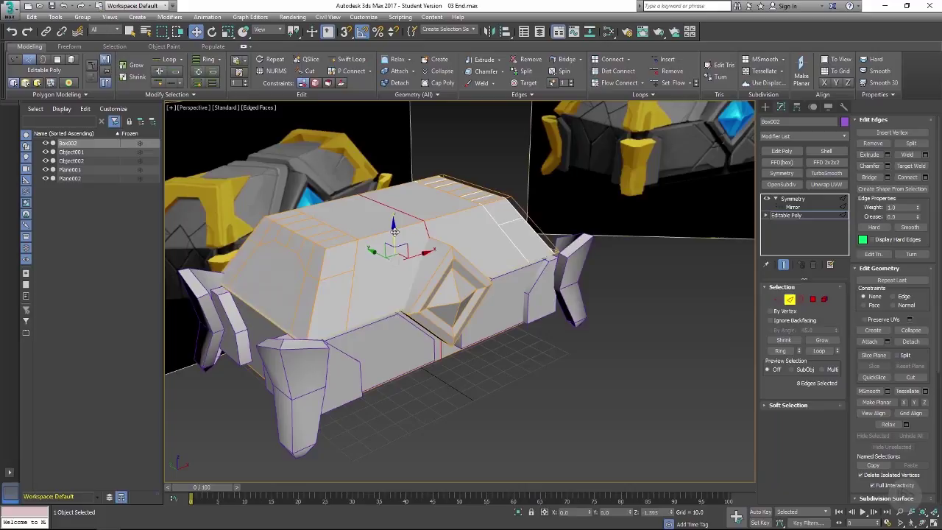
pyautogui.keyDown('alt'); pyautogui.moveTo(393, 230); pyautogui.dragTo(353, 292, button='middle'); pyautogui.keyUp('alt')
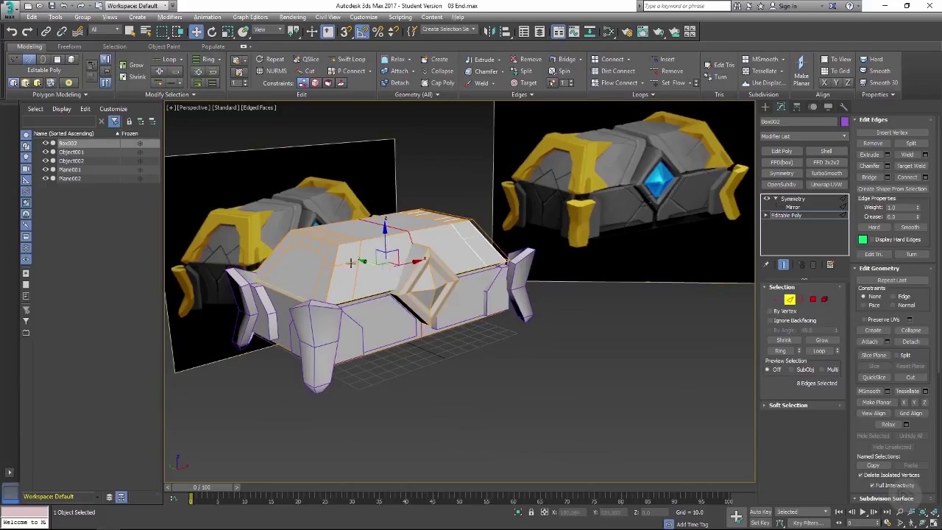
pyautogui.keyDown('alt'); pyautogui.moveTo(351, 262); pyautogui.dragTo(570, 244, button='middle'); pyautogui.keyUp('alt')
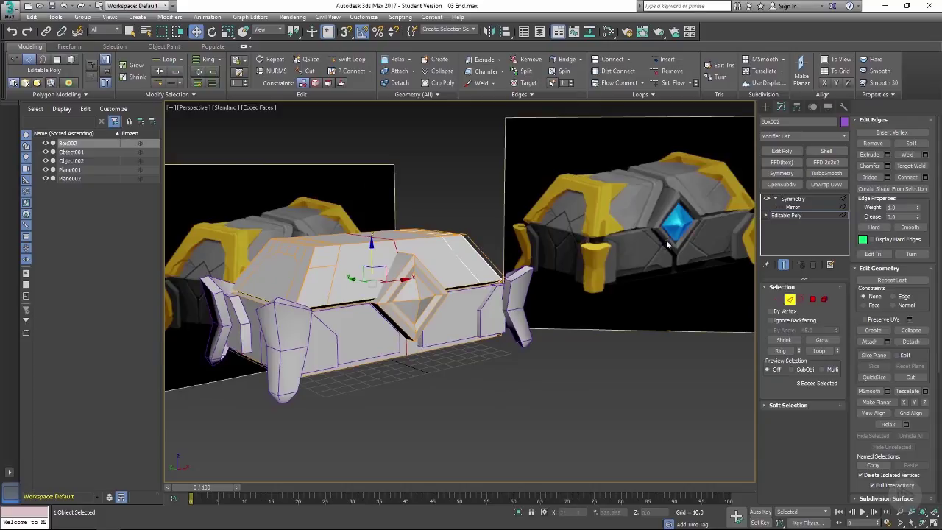
# Step: Select the lid's end trim band as an element in the chest body's Editable Poly, below its Symmetry modifier
pyautogui.keyDown('alt'); pyautogui.moveTo(608, 232); pyautogui.dragTo(493, 273, button='middle'); pyautogui.keyUp('alt')
pyautogui.keyDown('alt'); pyautogui.moveTo(438, 296); pyautogui.dragTo(426, 311, button='middle'); pyautogui.keyUp('alt')
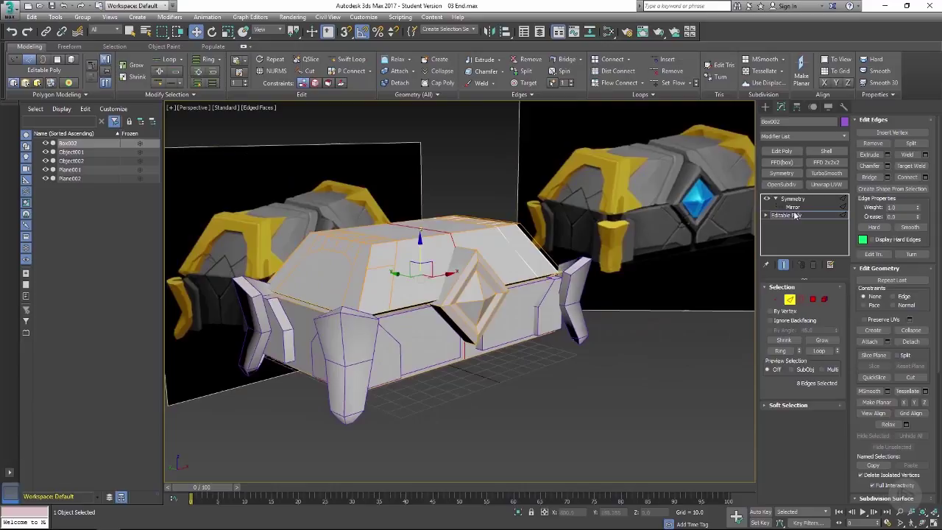
pyautogui.click(794, 215)
pyautogui.click(825, 299)
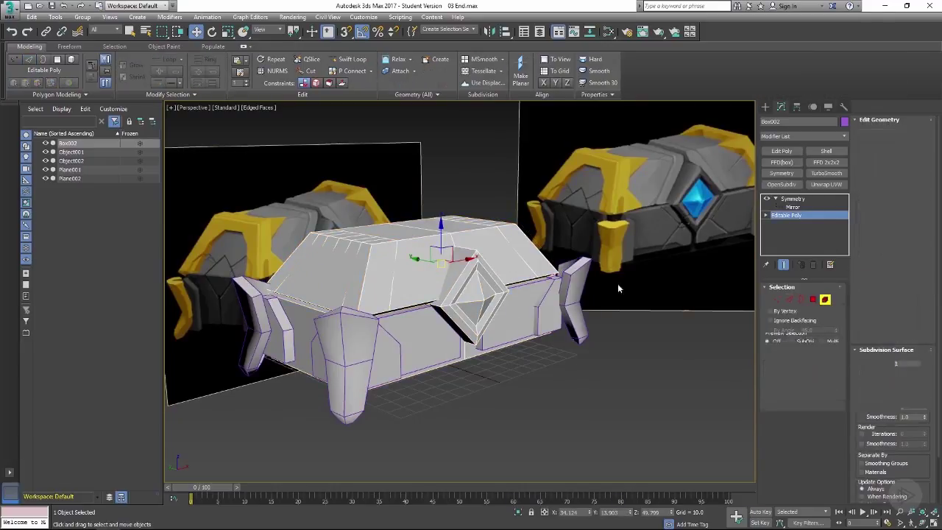
pyautogui.click(395, 245)
pyautogui.hotkey('ctrl', 'z')
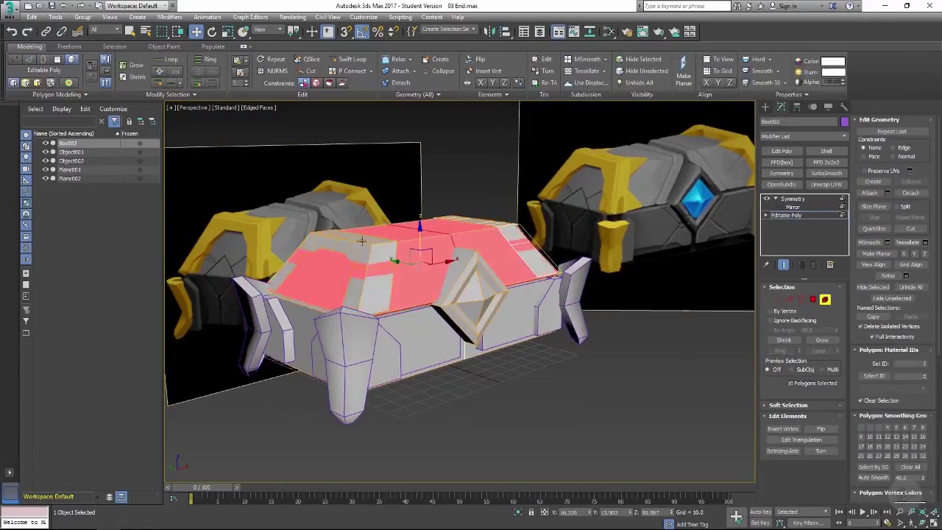
pyautogui.click(357, 242)
pyautogui.hotkey('ctrl', 'z')
pyautogui.hotkey('ctrl', 'z')
pyautogui.hotkey('ctrl', 'z')
pyautogui.click(354, 247)
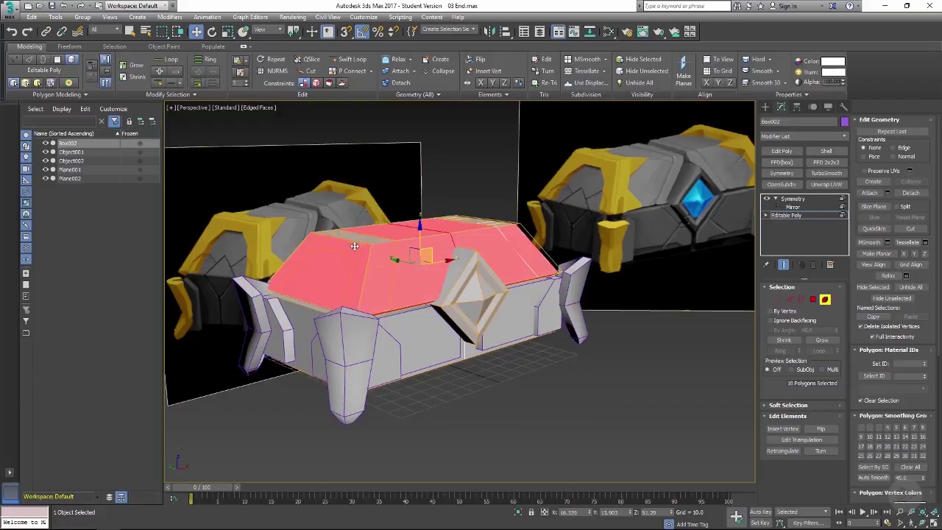
pyautogui.click(355, 248)
pyautogui.keyDown('alt'); pyautogui.moveTo(363, 248); pyautogui.dragTo(362, 241, button='middle'); pyautogui.keyUp('alt')
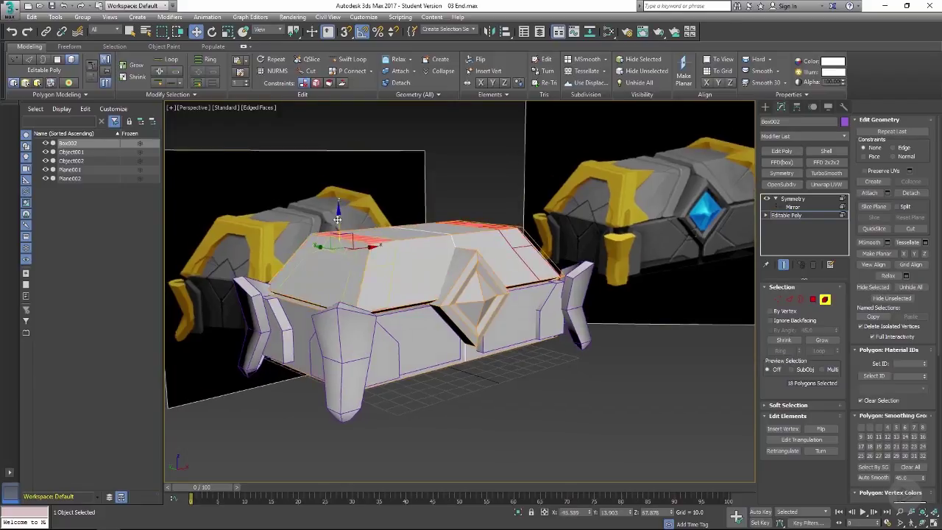
# Step: Undo the trial move of the trim band, detach it as a separate object and select that object
pyautogui.moveTo(338, 223); pyautogui.dragTo(338, 215)
pyautogui.hotkey('ctrl', 'z')
pyautogui.click(910, 193)
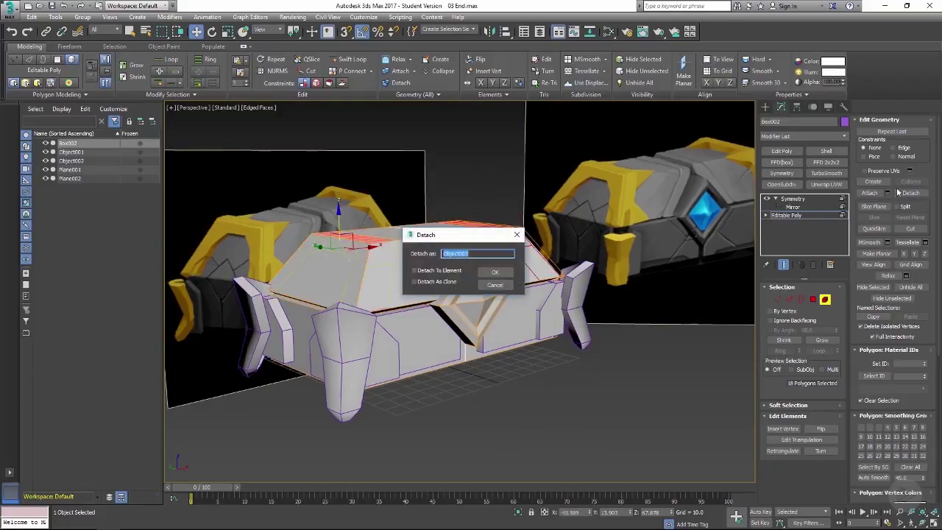
pyautogui.click(495, 273)
pyautogui.click(795, 215)
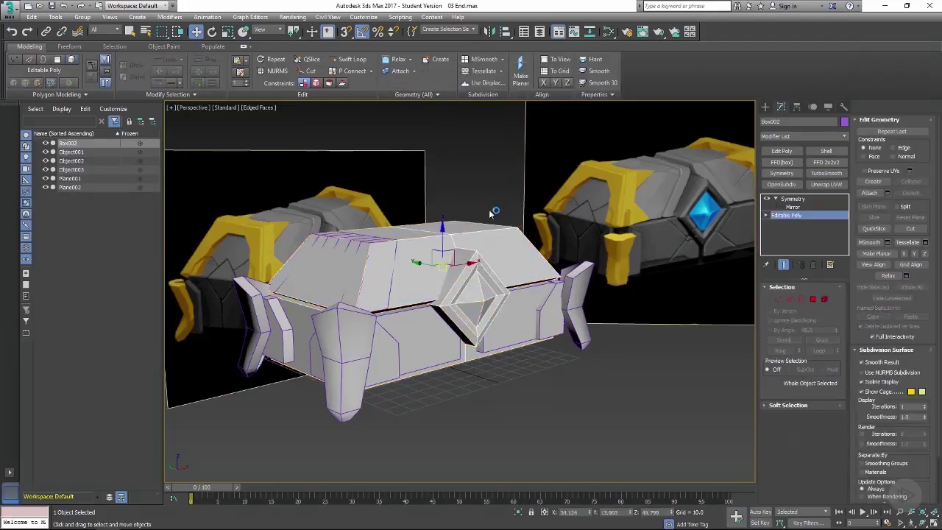
pyautogui.click(487, 212)
pyautogui.click(370, 245)
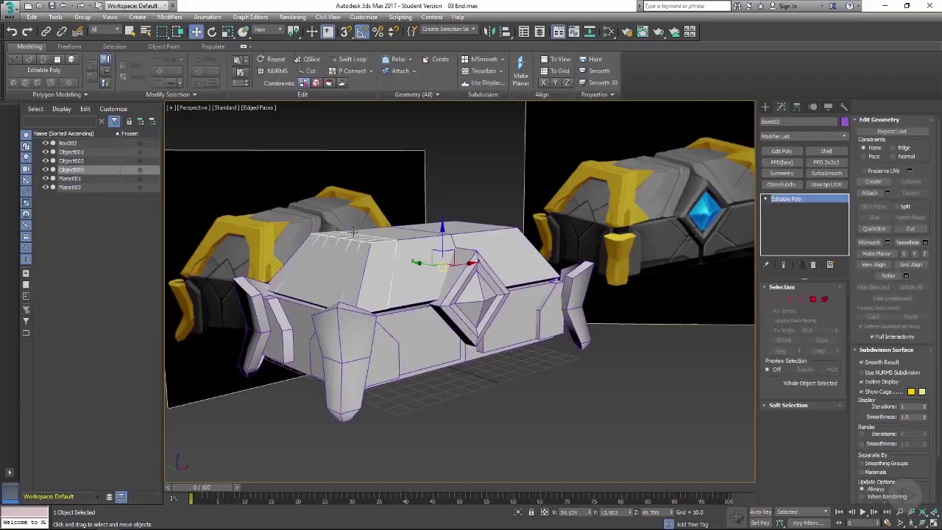
# Step: Add a Symmetry modifier mirroring the detached trim along X with Flip, and align its mirror to the chest's center in X and Z
pyautogui.click(782, 173)
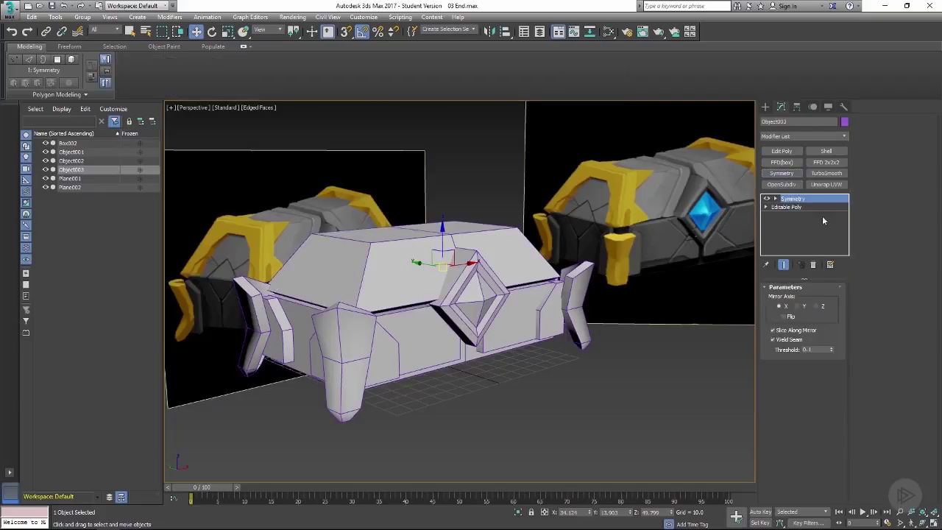
pyautogui.click(796, 306)
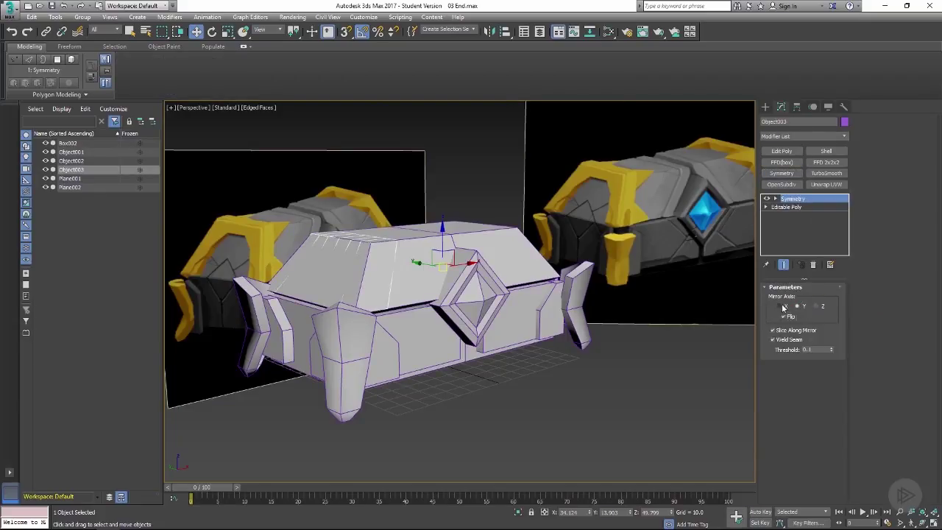
pyautogui.click(780, 306)
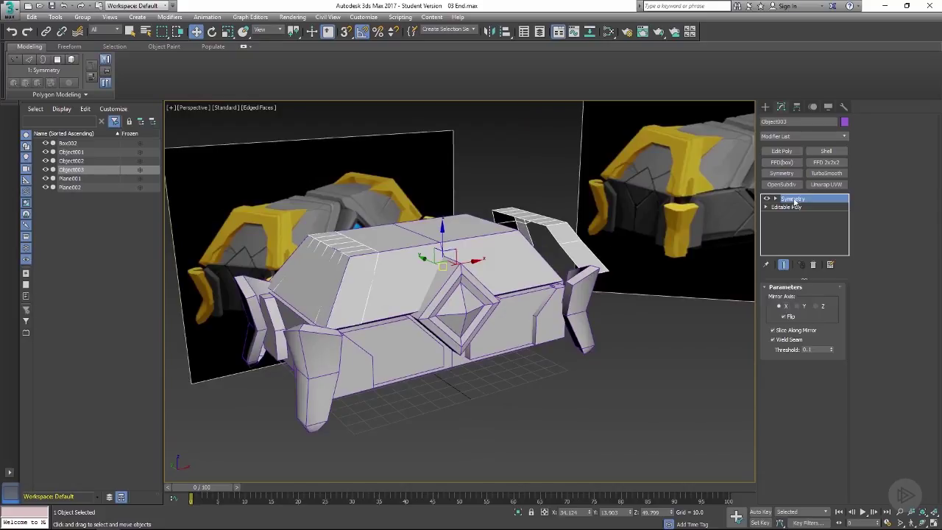
pyautogui.press('1')
pyautogui.click(504, 32)
pyautogui.click(523, 299)
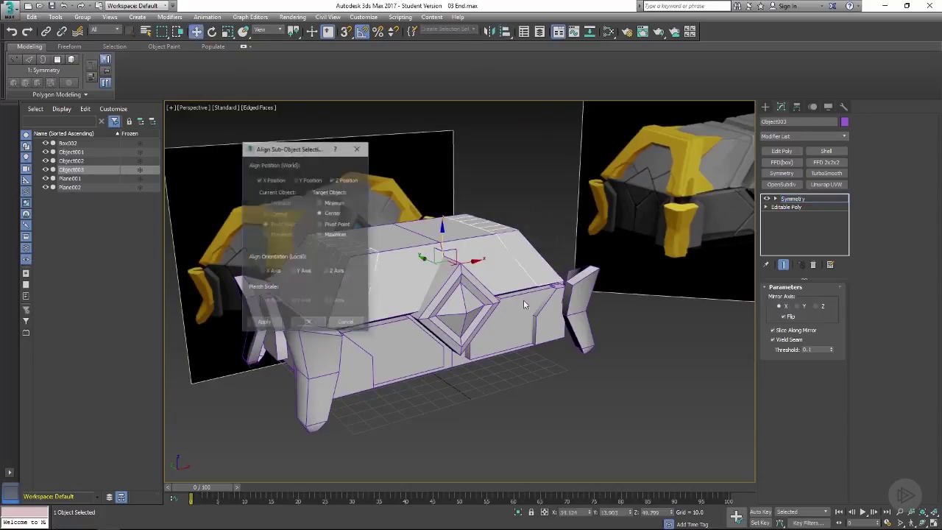
pyautogui.click(323, 320)
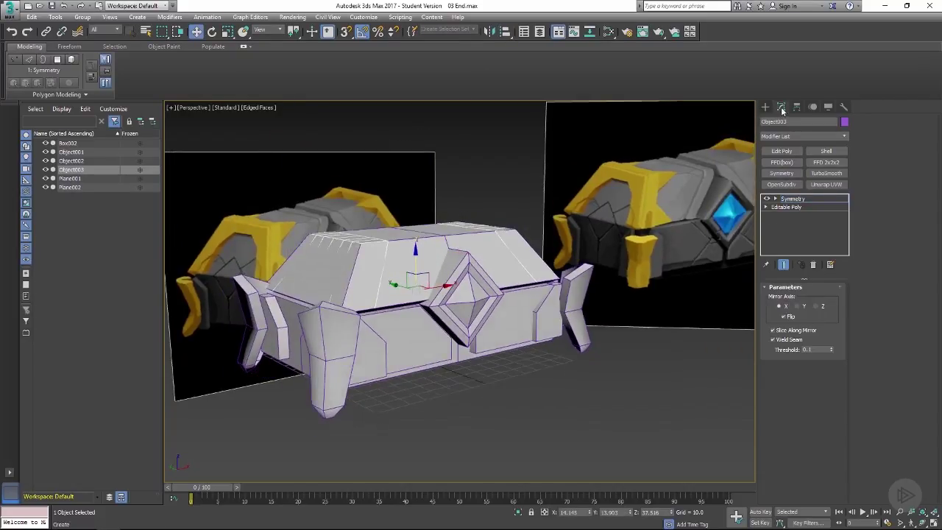
# Step: Center the detached trim's pivot on the object
pyautogui.click(781, 106)
pyautogui.click(802, 174)
pyautogui.click(802, 224)
pyautogui.click(802, 174)
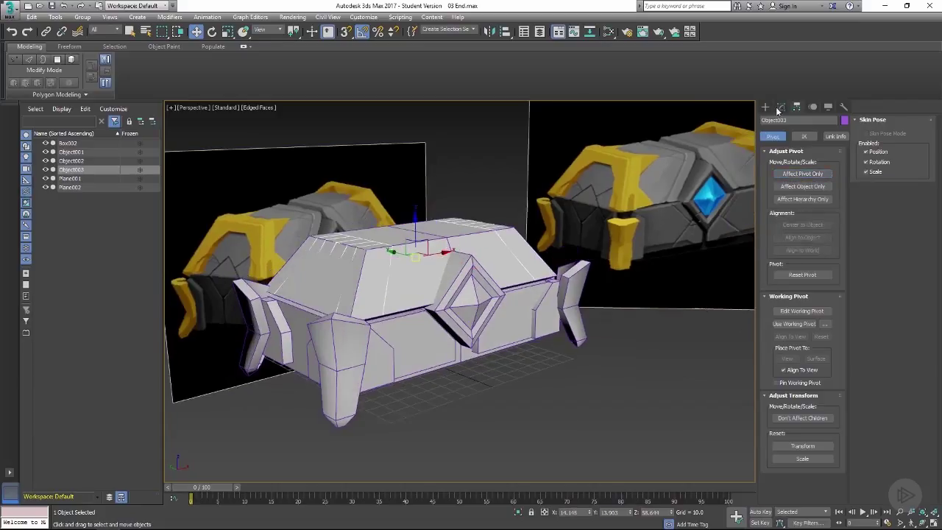
pyautogui.click(780, 107)
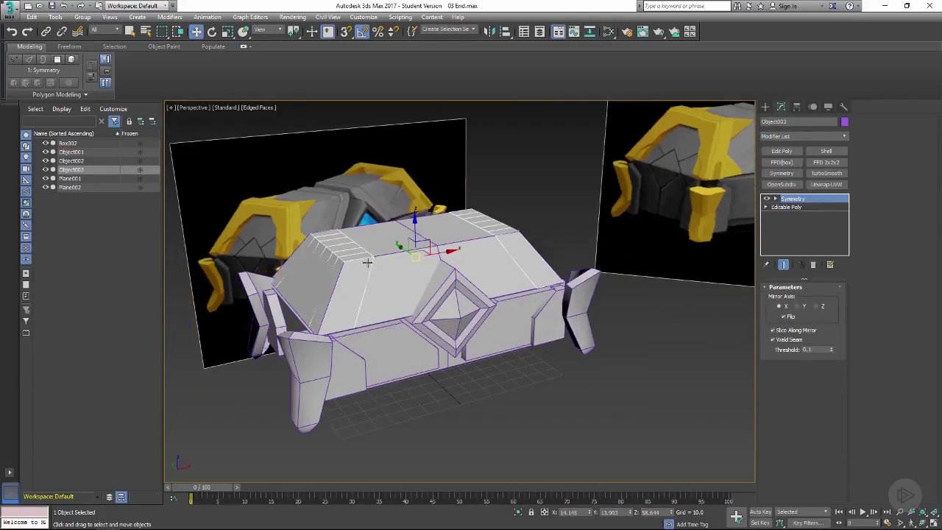
# Step: Thicken the mirrored trim bands with a Shell modifier using an outer amount of 3.21
pyautogui.press('alt')
pyautogui.keyDown('alt'); pyautogui.moveTo(509, 227); pyautogui.dragTo(449, 224, button='middle'); pyautogui.keyUp('alt')
pyautogui.keyDown('alt'); pyautogui.moveTo(434, 261); pyautogui.dragTo(441, 251, button='middle'); pyautogui.keyUp('alt')
pyautogui.keyDown('alt'); pyautogui.moveTo(609, 200); pyautogui.dragTo(662, 195, button='middle'); pyautogui.keyUp('alt')
pyautogui.click(825, 151)
pyautogui.keyDown('alt'); pyautogui.moveTo(524, 246); pyautogui.dragTo(557, 239, button='middle'); pyautogui.keyUp('alt')
pyautogui.keyDown('alt'); pyautogui.moveTo(491, 190); pyautogui.dragTo(456, 211, button='middle'); pyautogui.keyUp('alt')
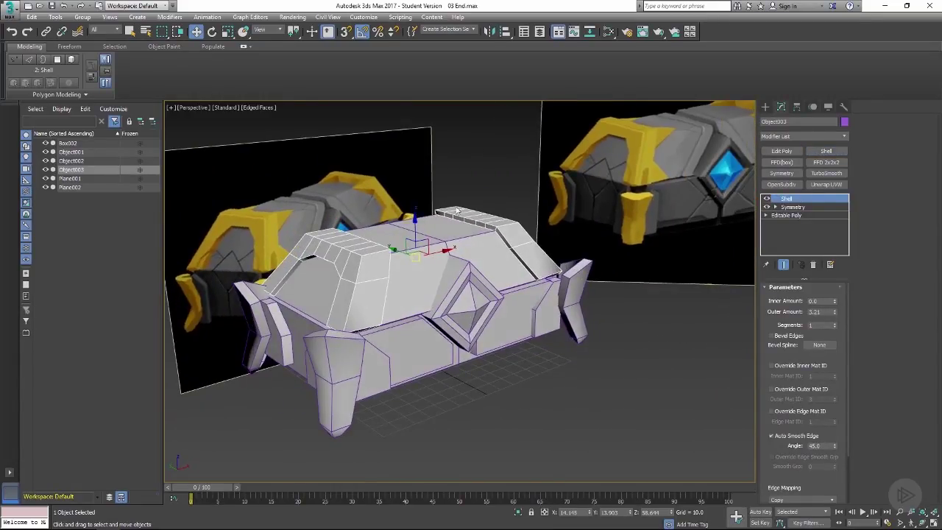
pyautogui.keyDown('alt'); pyautogui.moveTo(486, 176); pyautogui.dragTo(495, 186, button='middle'); pyautogui.keyUp('alt')
# Step: Select the chest body, compare it with the reference, and select its lid's lengthwise edges in the Editable Poly
pyautogui.click(473, 243)
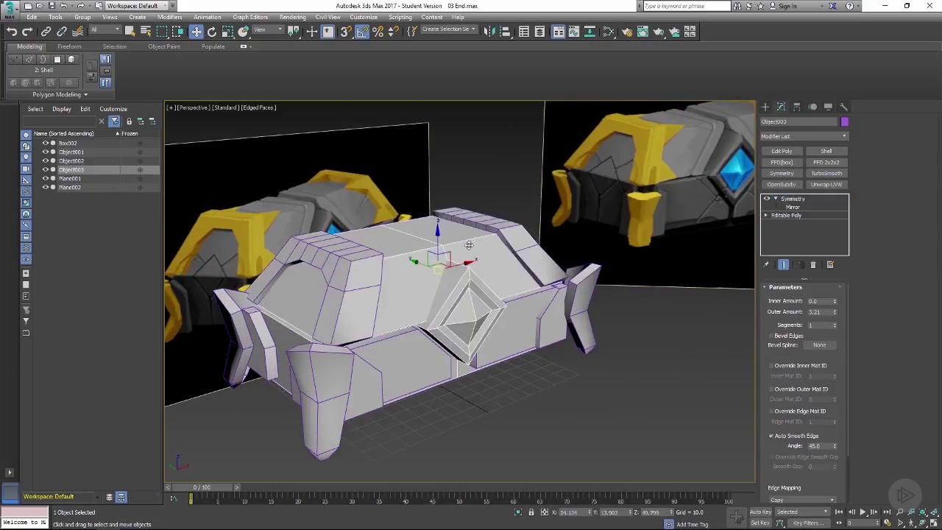
pyautogui.keyDown('alt'); pyautogui.moveTo(470, 245); pyautogui.dragTo(501, 219, button='middle'); pyautogui.keyUp('alt')
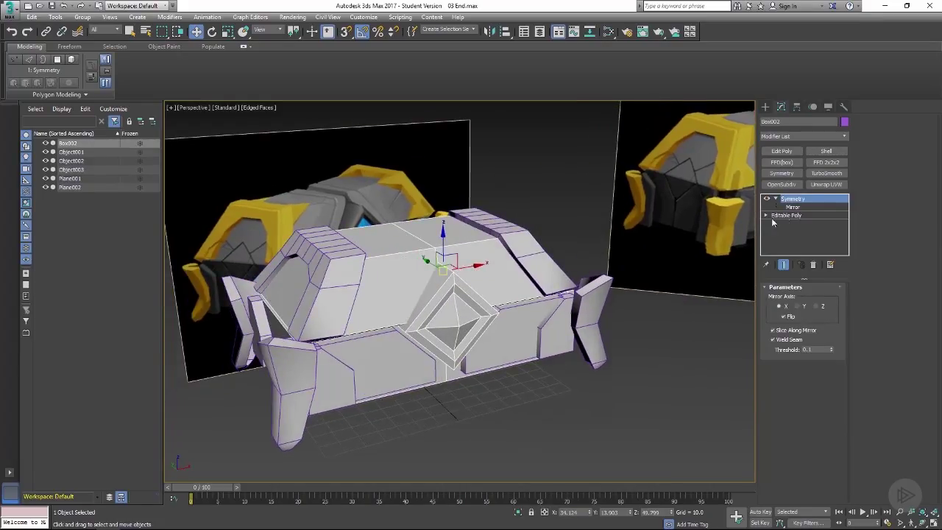
pyautogui.keyDown('alt'); pyautogui.moveTo(406, 244); pyautogui.dragTo(622, 175, button='middle'); pyautogui.keyUp('alt')
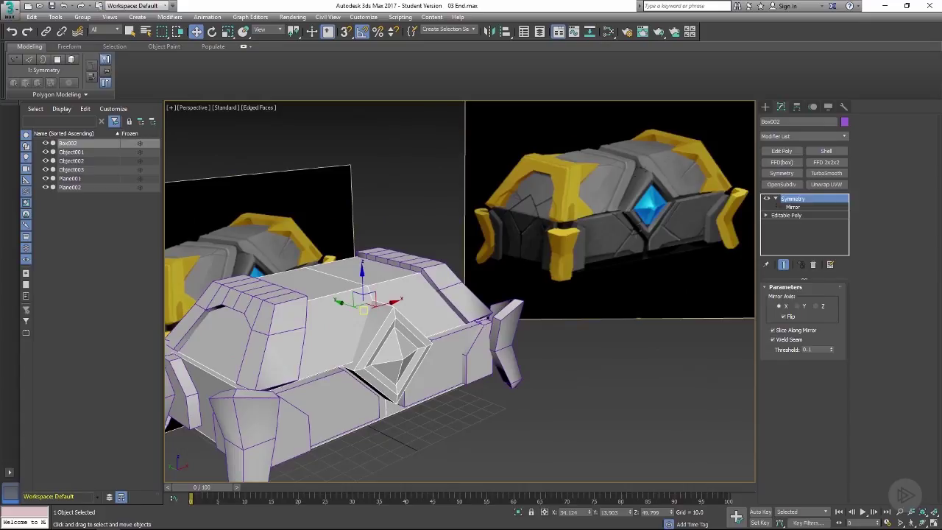
pyautogui.keyDown('alt'); pyautogui.moveTo(637, 165); pyautogui.dragTo(520, 254, button='middle'); pyautogui.keyUp('alt')
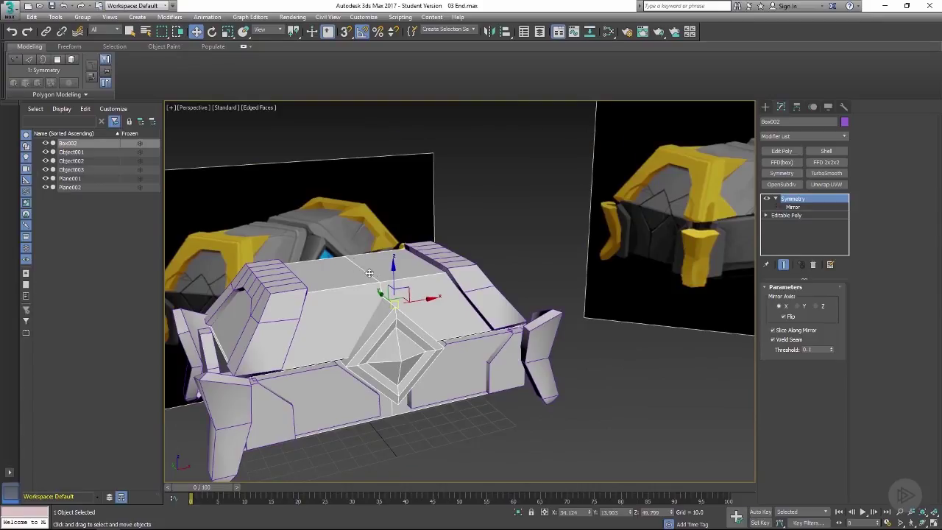
pyautogui.click(785, 215)
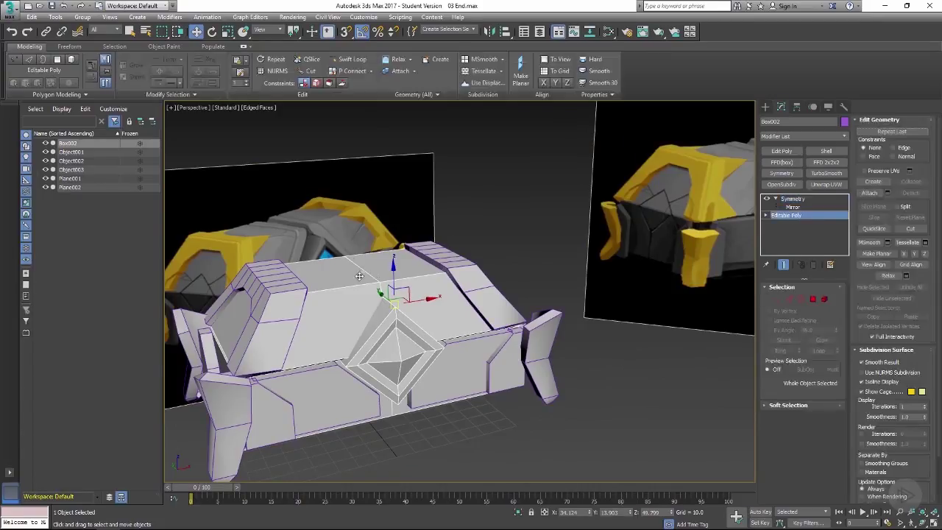
pyautogui.press('2')
pyautogui.keyDown('alt'); pyautogui.moveTo(378, 269); pyautogui.dragTo(346, 275, button='middle'); pyautogui.keyUp('alt')
pyautogui.hotkey('alt', 'e')
pyautogui.click(416, 271)
pyautogui.keyDown('shift'); pyautogui.click(377, 238); pyautogui.keyUp('shift')
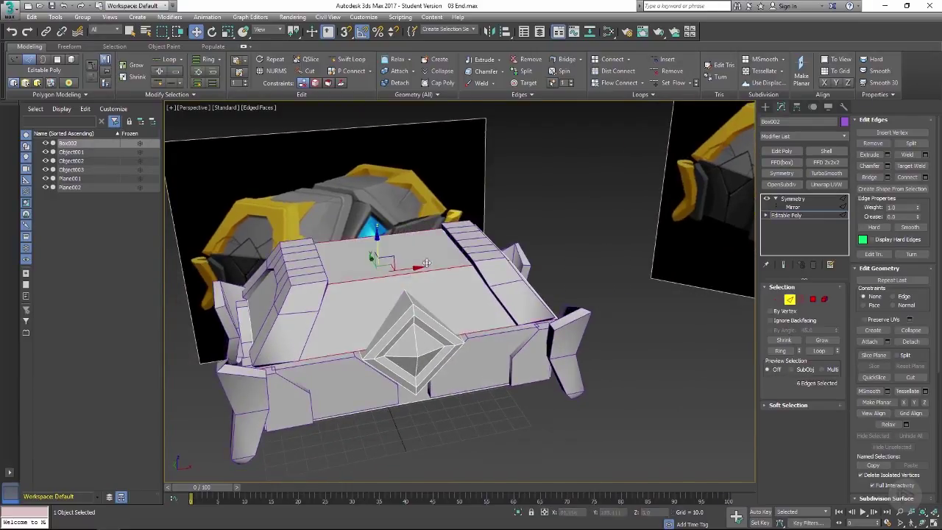
pyautogui.keyDown('alt'); pyautogui.moveTo(440, 263); pyautogui.dragTo(401, 270, button='middle'); pyautogui.keyUp('alt')
pyautogui.scroll(3, 398, 272)
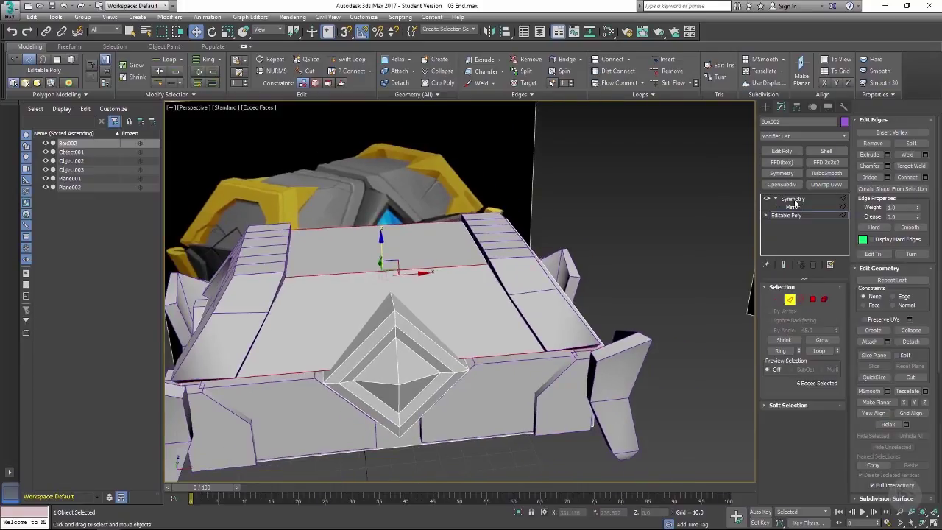
# Step: Collapse the chest body's Symmetry modifier into its Editable Poly
pyautogui.click(792, 199)
pyautogui.rightClick(793, 200)
pyautogui.click(826, 287)
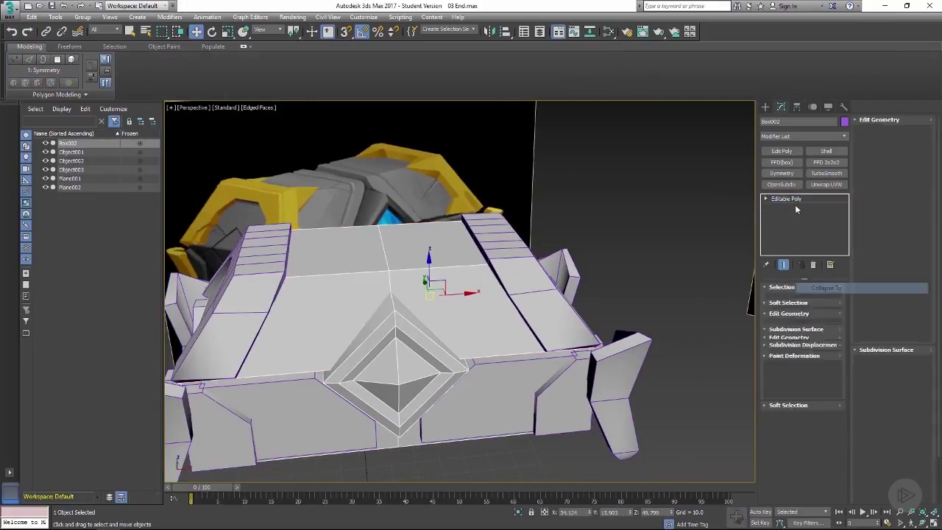
pyautogui.keyDown('alt'); pyautogui.moveTo(656, 202); pyautogui.dragTo(706, 188, button='middle'); pyautogui.keyUp('alt')
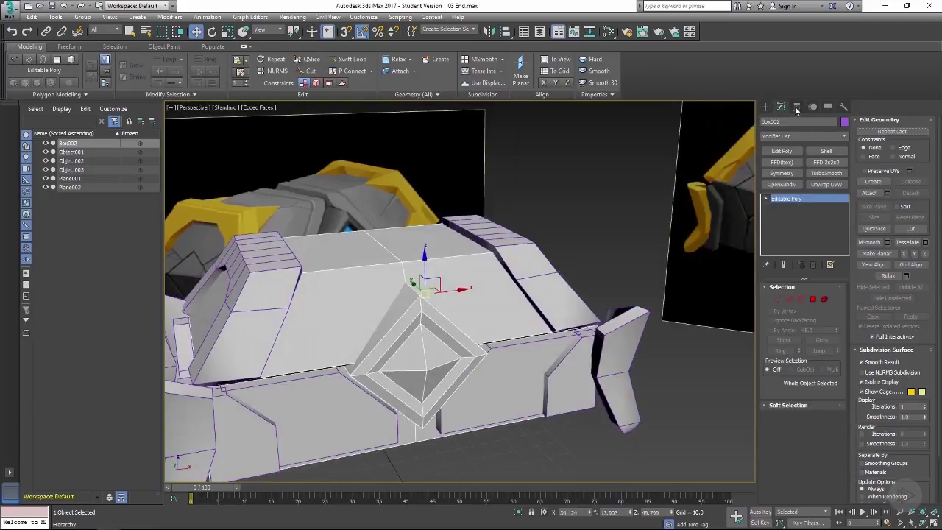
# Step: Center the chest body's pivot on the object and return to its modifier settings
pyautogui.click(796, 107)
pyautogui.click(802, 173)
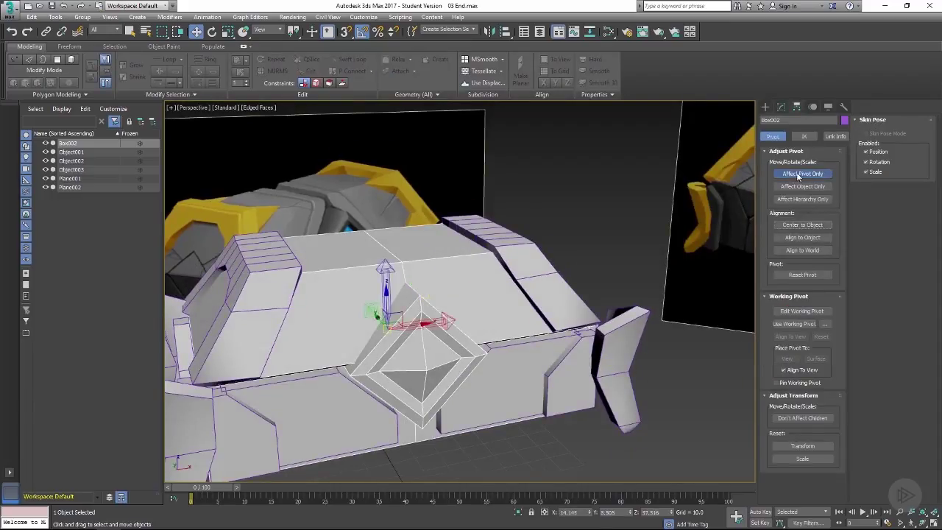
pyautogui.click(799, 176)
pyautogui.keyDown('alt'); pyautogui.moveTo(620, 192); pyautogui.dragTo(452, 243, button='middle'); pyautogui.keyUp('alt')
pyautogui.click(779, 108)
# Step: Select the center edge loop running across the lid and chamfer it into a narrow strip
pyautogui.press('2')
pyautogui.click(460, 252)
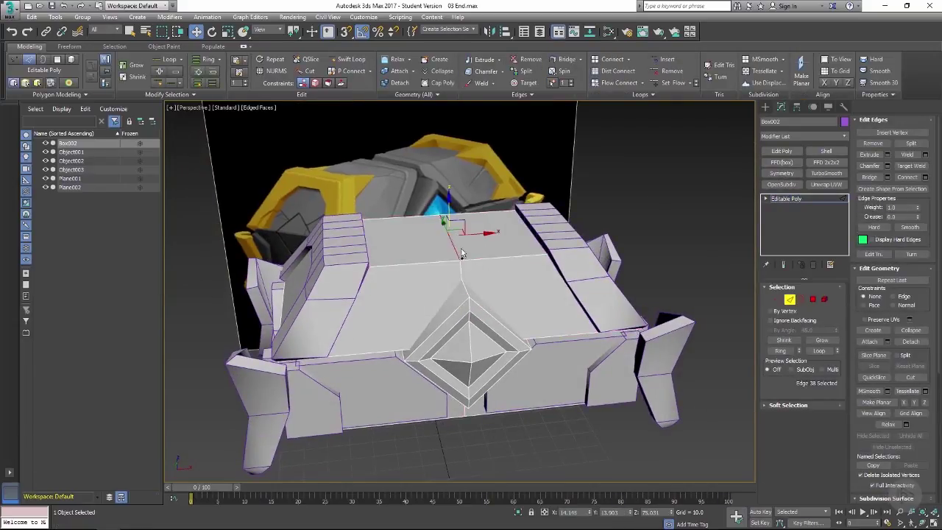
pyautogui.hotkey('ctrl', 'z')
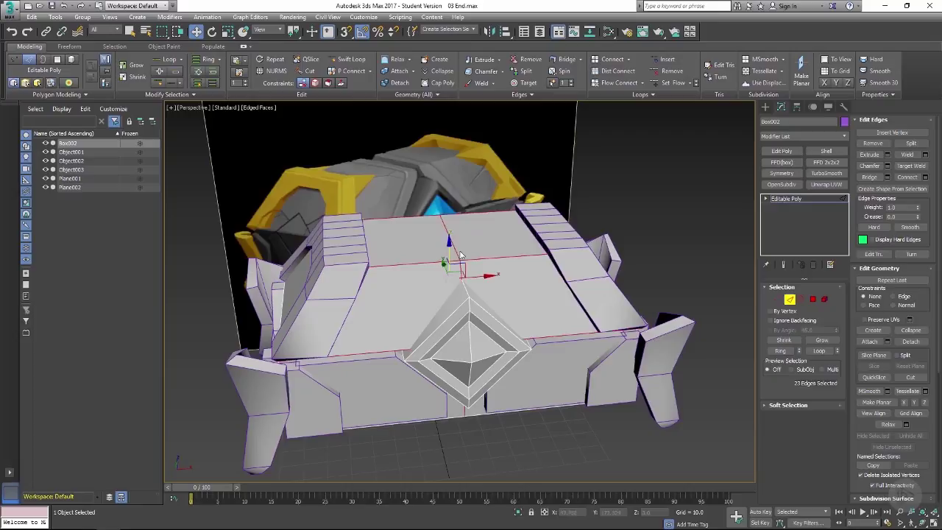
pyautogui.doubleClick(457, 255)
pyautogui.moveTo(477, 245); pyautogui.dragTo(467, 235, button='middle')
pyautogui.scroll(1, 454, 240)
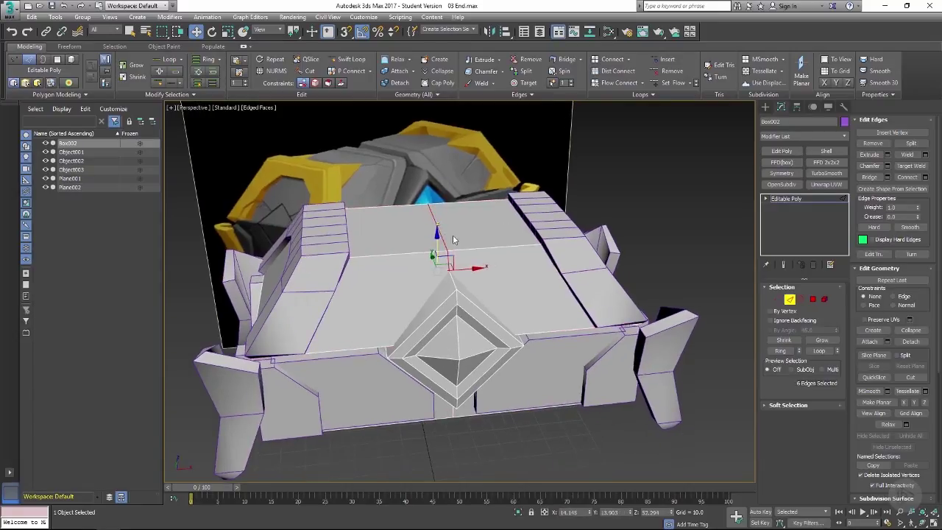
pyautogui.hotkey('ctrl', 'shift', 'c')
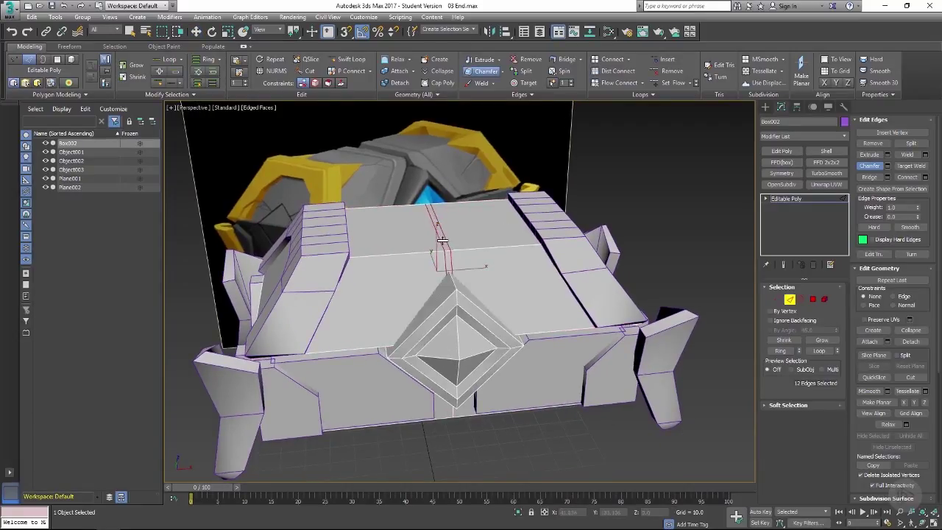
# Step: Finish the center chamfer, and chamfer the lid's lengthwise upper edge into a narrow band
pyautogui.keyDown('alt'); pyautogui.moveTo(437, 242); pyautogui.dragTo(706, 217, button='middle'); pyautogui.keyUp('alt')
pyautogui.rightClick(457, 252)
pyautogui.hotkey('alt', '1')
pyautogui.click(460, 250)
pyautogui.press('w')
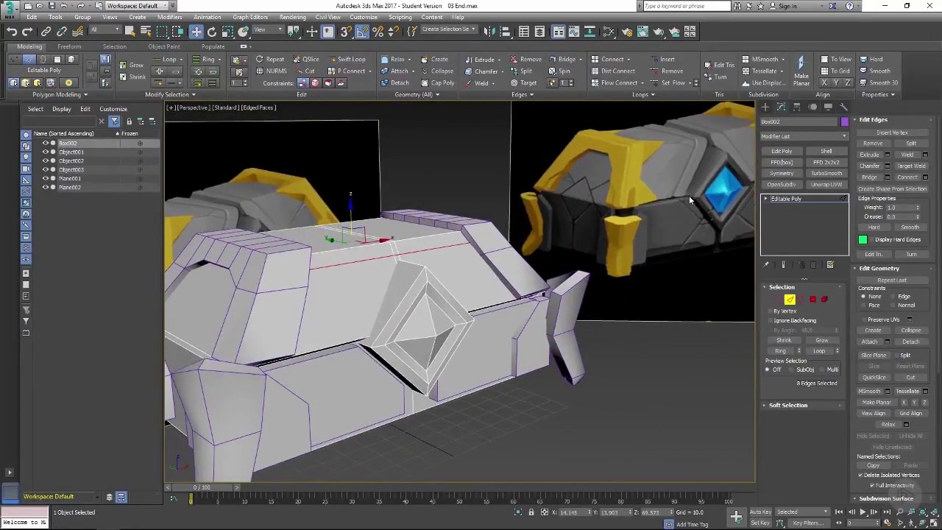
# Step: Select two edges hidden behind the diamond ornament in wireframe display, and restore shading
pyautogui.keyDown('alt'); pyautogui.moveTo(503, 256); pyautogui.dragTo(519, 214, button='middle'); pyautogui.keyUp('alt')
pyautogui.press('F3')
pyautogui.keyDown('alt'); pyautogui.moveTo(400, 235); pyautogui.dragTo(435, 326, button='middle'); pyautogui.keyUp('alt')
pyautogui.scroll(2, 427, 272)
pyautogui.press('2')
pyautogui.press('2')
pyautogui.click(418, 305)
pyautogui.scroll(2, 415, 309)
pyautogui.keyDown('ctrl'); pyautogui.click(414, 369); pyautogui.keyUp('ctrl')
pyautogui.scroll(-4, 420, 356)
pyautogui.press('F3')
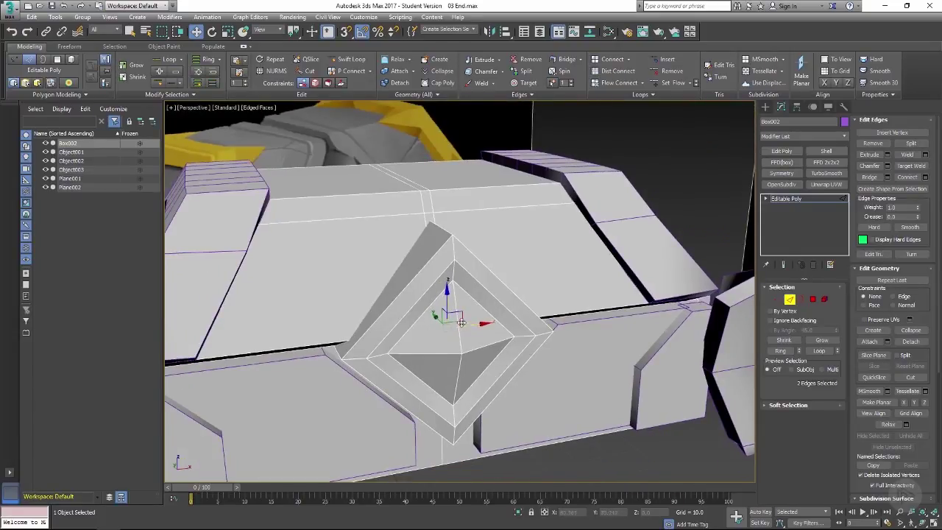
# Step: Scale the two selected edges behind the diamond slightly wider along the X axis, and leave edge editing
pyautogui.press('r')
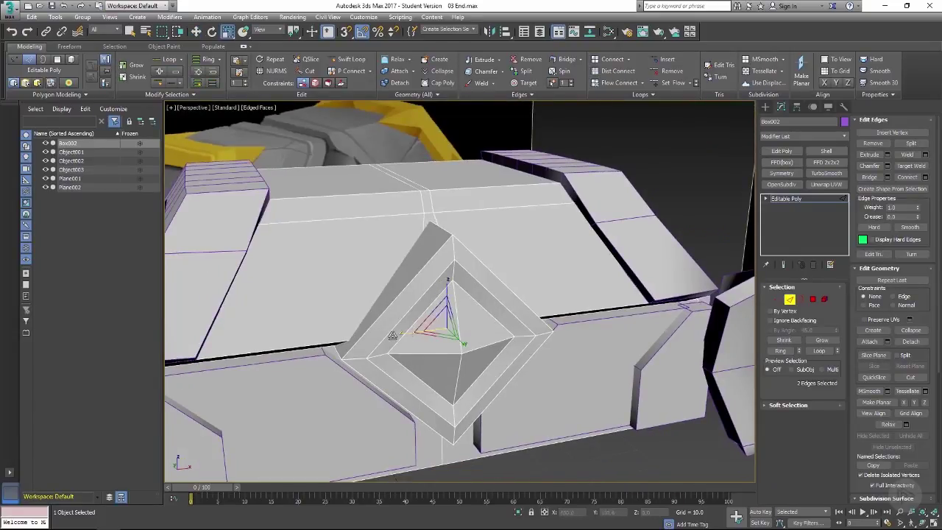
pyautogui.keyDown('alt'); pyautogui.moveTo(318, 344); pyautogui.dragTo(404, 336, button='middle'); pyautogui.keyUp('alt')
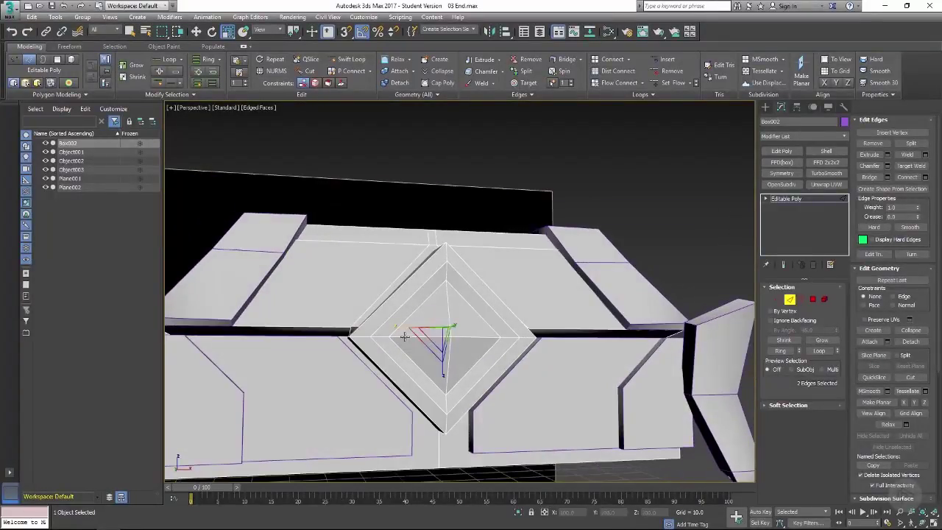
pyautogui.moveTo(403, 325); pyautogui.dragTo(398, 325)
pyautogui.scroll(4, 398, 324)
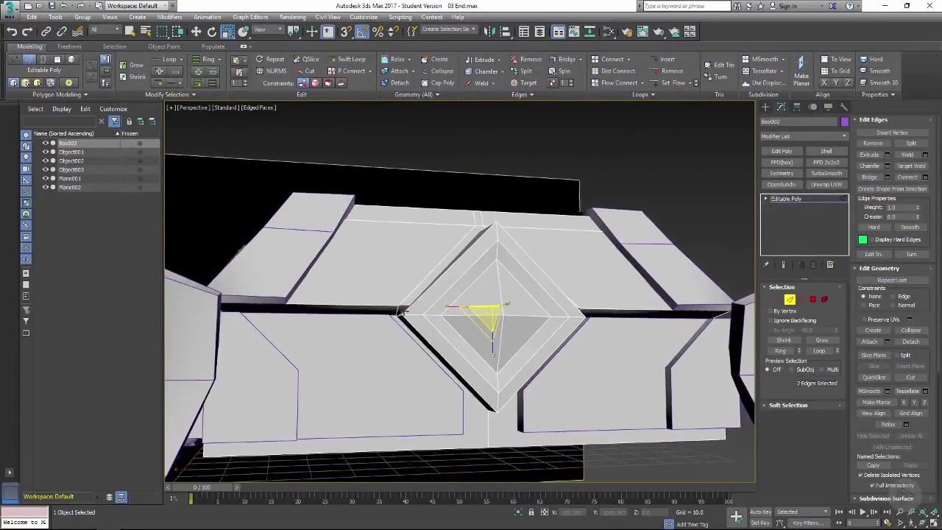
pyautogui.keyDown('alt'); pyautogui.moveTo(395, 309); pyautogui.dragTo(548, 239, button='middle'); pyautogui.keyUp('alt')
pyautogui.scroll(-4, 471, 279)
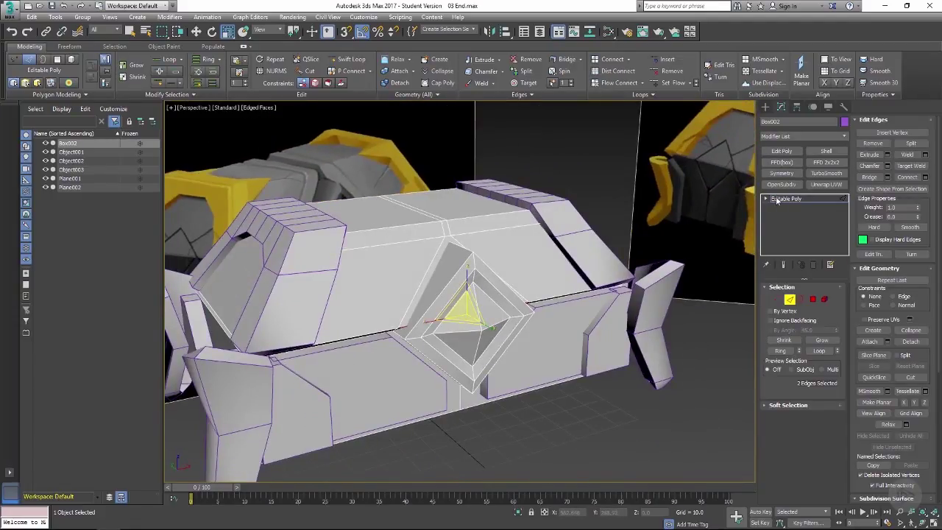
pyautogui.click(776, 200)
pyautogui.keyDown('alt'); pyautogui.moveTo(555, 302); pyautogui.dragTo(518, 316, button='middle'); pyautogui.keyUp('alt')
pyautogui.press('F4')
pyautogui.press('F4')
pyautogui.keyDown('alt'); pyautogui.moveTo(539, 360); pyautogui.dragTo(521, 280, button='middle'); pyautogui.keyUp('alt')
pyautogui.scroll(3, 570, 370)
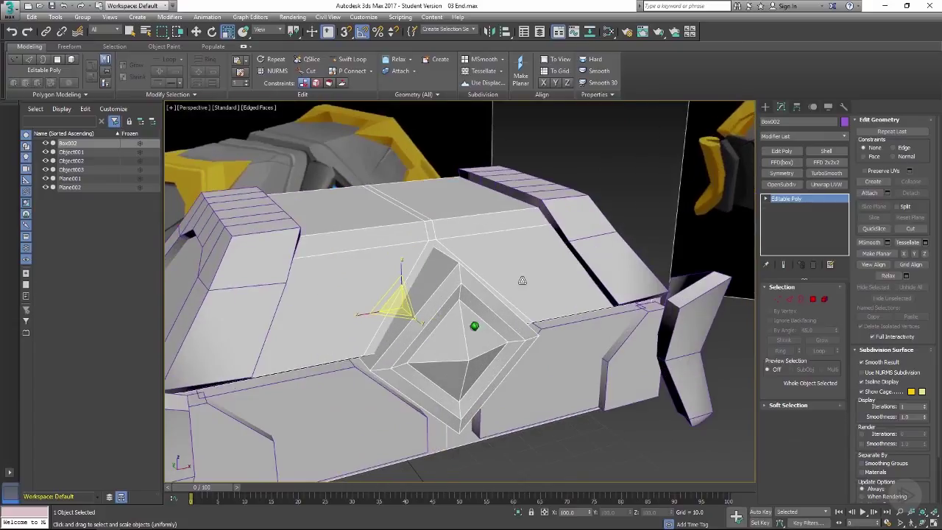
# Step: Select the narrow polygon strip running over the lid's center and down both sides of the diamond
pyautogui.click(814, 300)
pyautogui.click(416, 211)
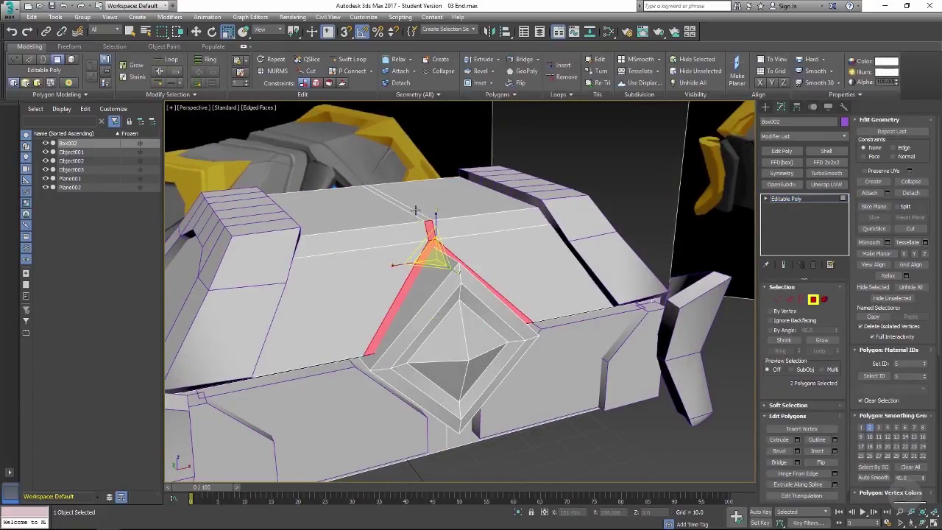
pyautogui.click(434, 236)
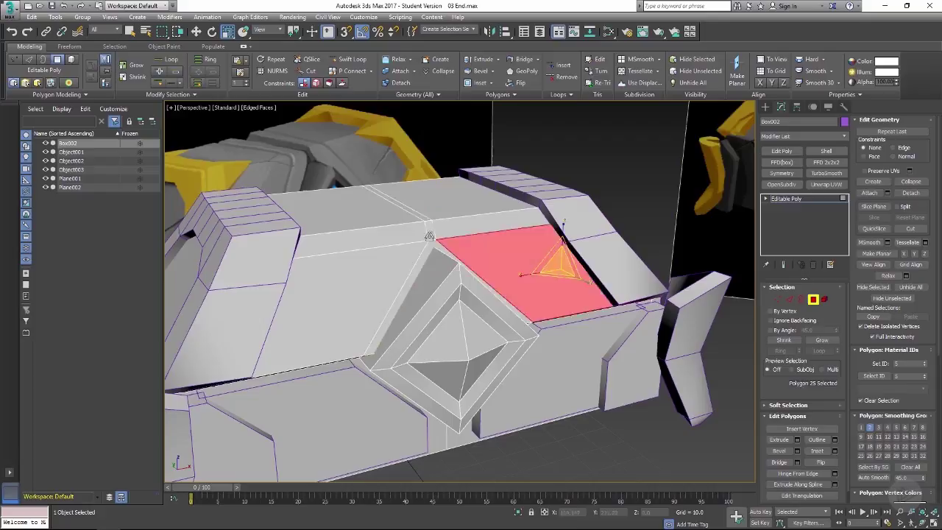
pyautogui.click(429, 236)
pyautogui.keyDown('shift'); pyautogui.click(428, 246); pyautogui.keyUp('shift')
pyautogui.keyDown('alt'); pyautogui.moveTo(442, 234); pyautogui.dragTo(439, 243, button='middle'); pyautogui.keyUp('alt')
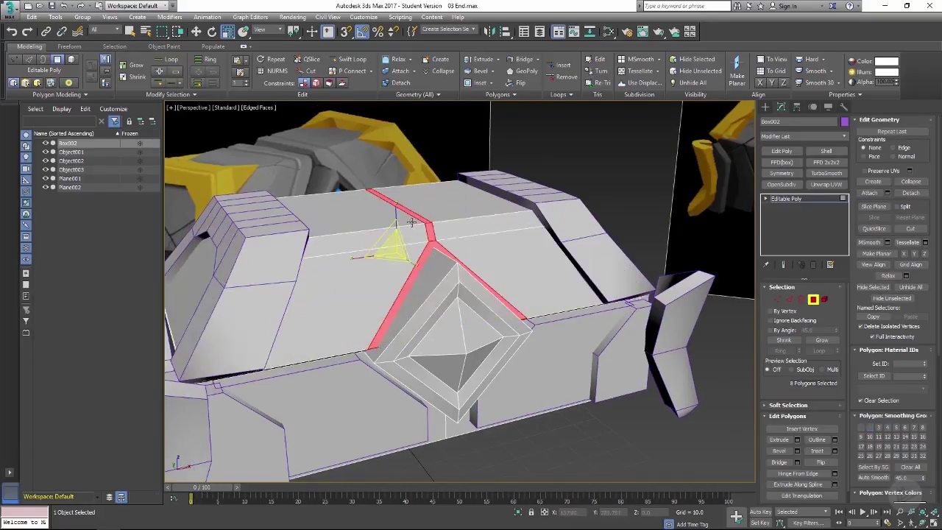
# Step: Try extruding the center strip inward by Local Normal with a height of -1.854, and undo it
pyautogui.hotkey('shift', 'e')
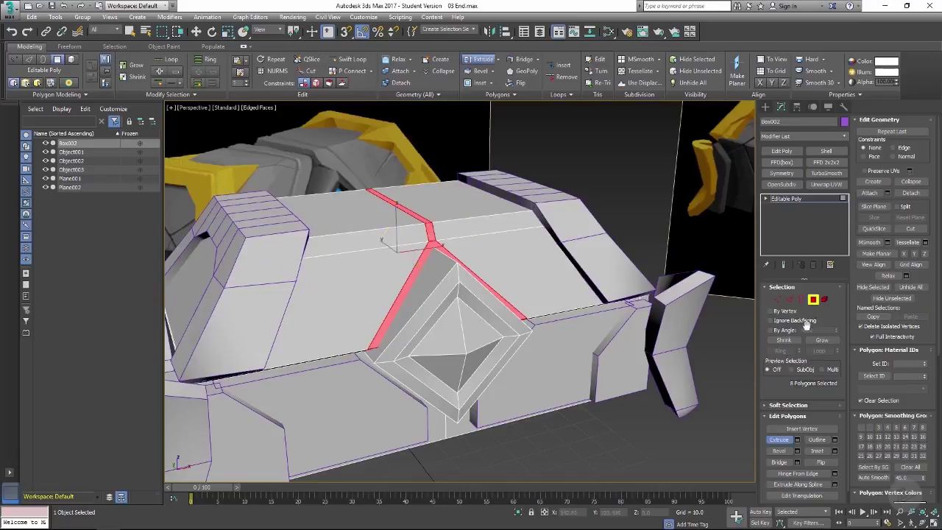
pyautogui.click(798, 439)
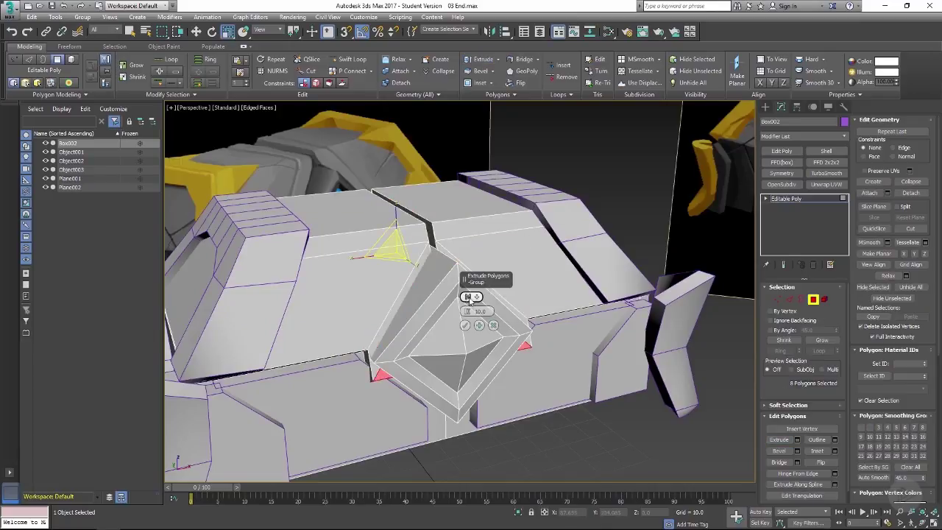
pyautogui.moveTo(468, 312); pyautogui.dragTo(475, 335)
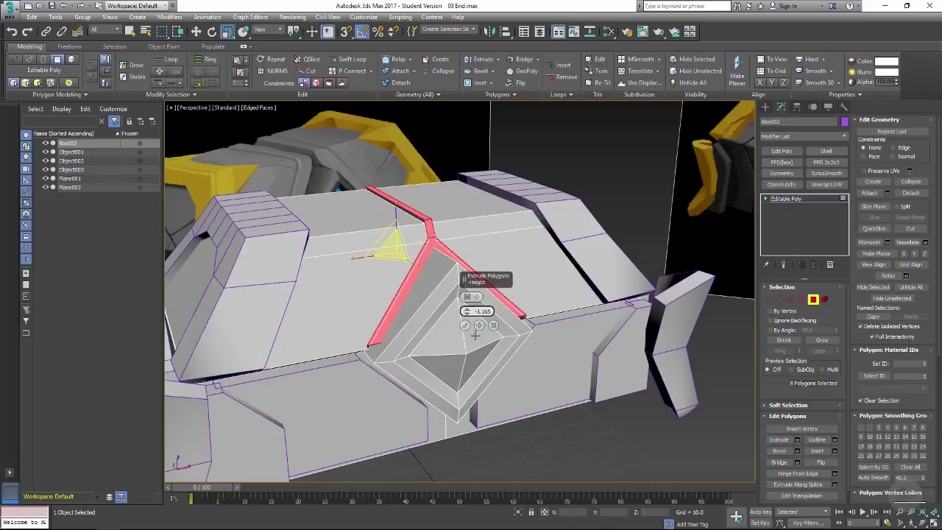
pyautogui.click(467, 296)
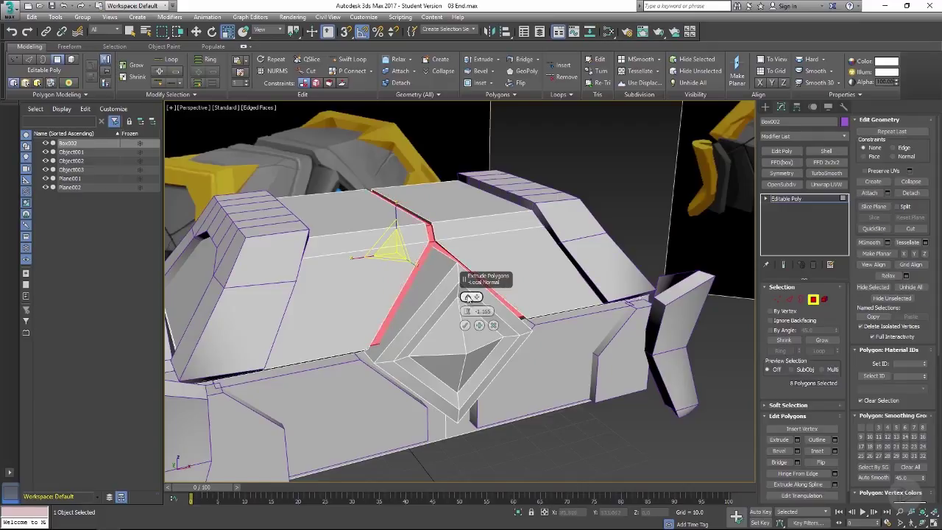
pyautogui.moveTo(466, 310); pyautogui.dragTo(464, 312)
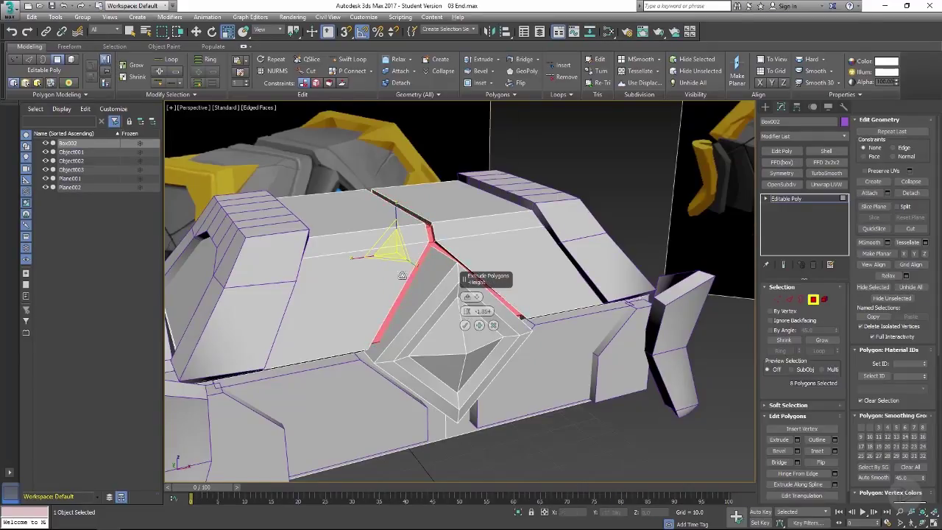
pyautogui.keyDown('alt'); pyautogui.moveTo(401, 276); pyautogui.dragTo(490, 238, button='middle'); pyautogui.keyUp('alt')
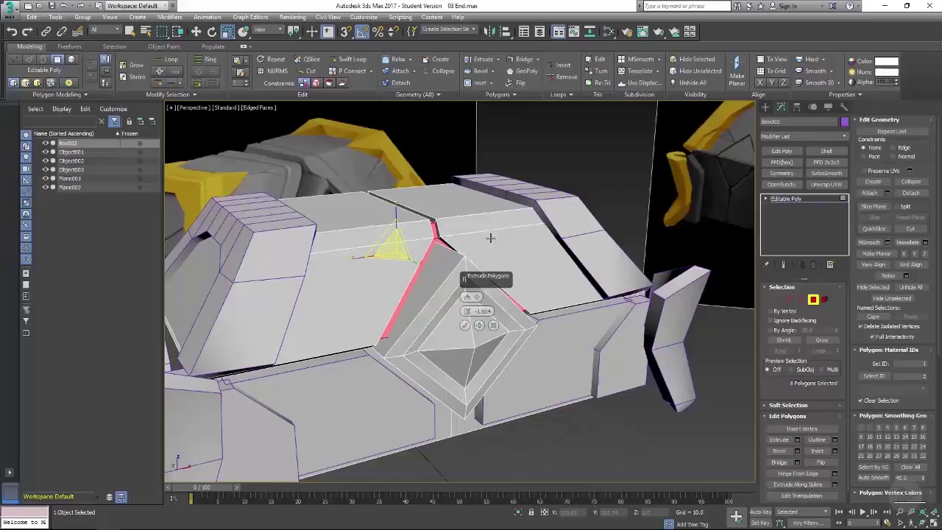
pyautogui.hotkey('ctrl', 'z')
pyautogui.hotkey('ctrl', 'z')
pyautogui.hotkey('ctrl', 'y')
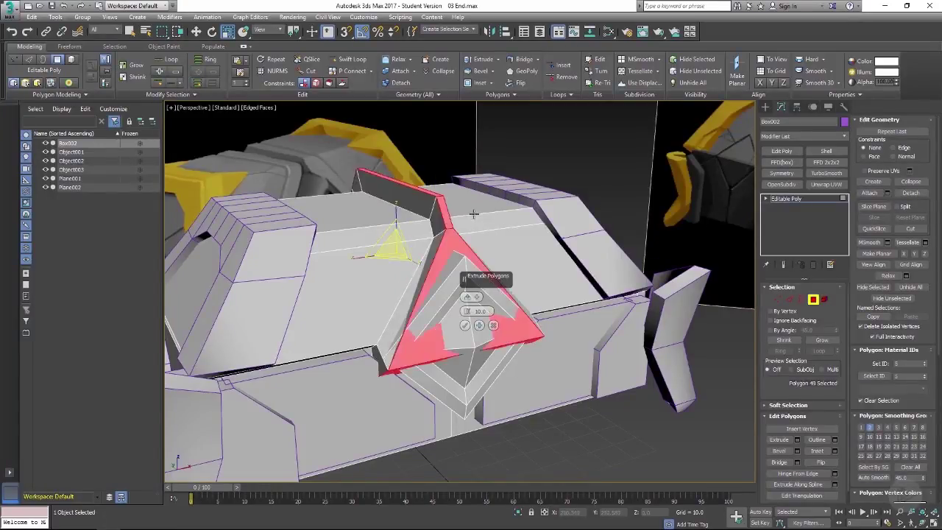
# Step: Try extruding the lid panels on both sides of the center strip outward by 1.316, and cancel the extrusion
pyautogui.click(480, 213)
pyautogui.keyDown('ctrl'); pyautogui.click(481, 223); pyautogui.keyUp('ctrl')
pyautogui.keyDown('ctrl'); pyautogui.click(480, 237); pyautogui.keyUp('ctrl')
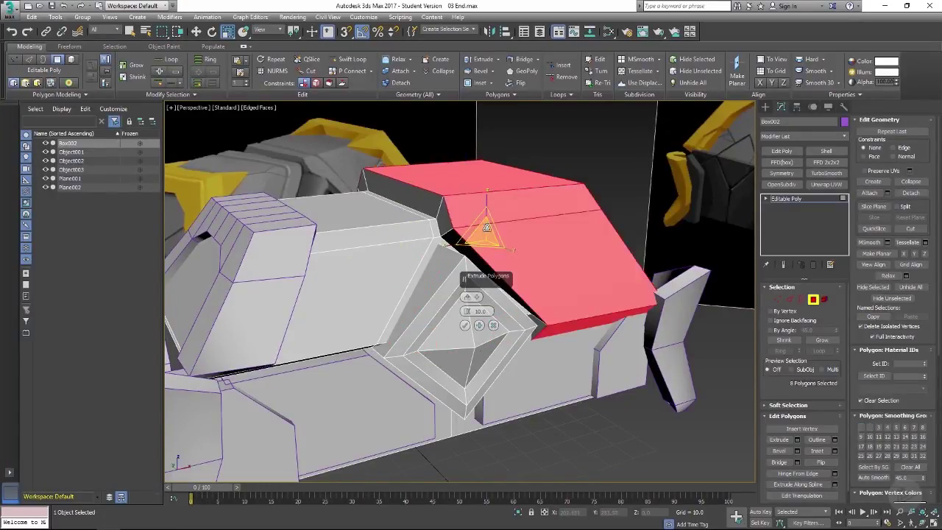
pyautogui.keyDown('ctrl'); pyautogui.click(407, 222); pyautogui.keyUp('ctrl')
pyautogui.keyDown('ctrl'); pyautogui.click(406, 238); pyautogui.keyUp('ctrl')
pyautogui.keyDown('ctrl'); pyautogui.click(405, 241); pyautogui.keyUp('ctrl')
pyautogui.press('r')
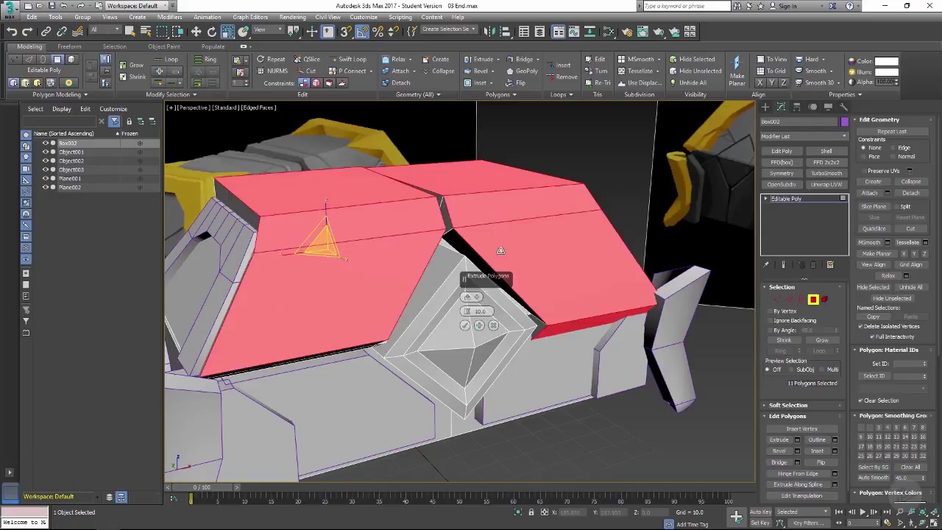
pyautogui.moveTo(466, 311); pyautogui.dragTo(462, 328)
pyautogui.keyDown('alt'); pyautogui.moveTo(532, 249); pyautogui.dragTo(515, 222, button='middle'); pyautogui.keyUp('alt')
pyautogui.keyDown('alt'); pyautogui.moveTo(538, 256); pyautogui.dragTo(470, 257, button='middle'); pyautogui.keyUp('alt')
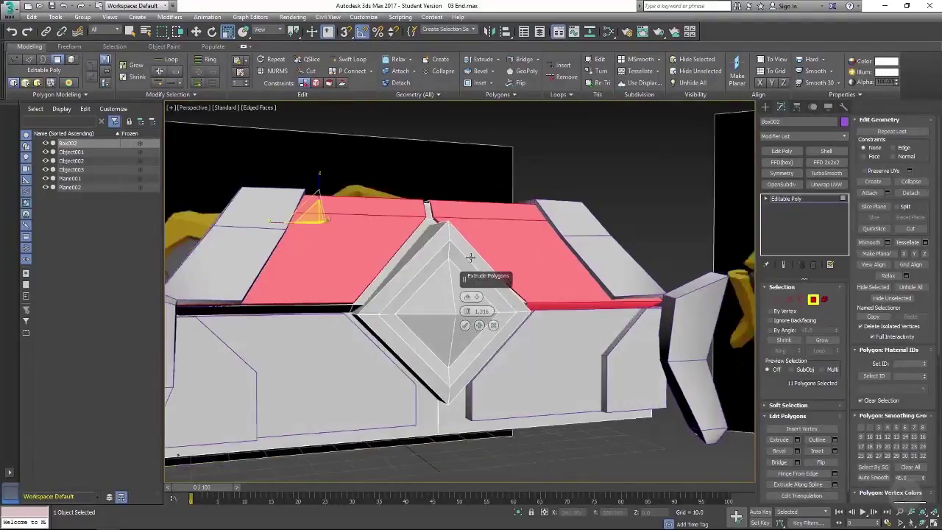
pyautogui.click(491, 327)
# Step: Reselect the narrow strip over the lid's center and around the diamond, and extrude it inward into a groove
pyautogui.keyDown('alt'); pyautogui.moveTo(491, 327); pyautogui.dragTo(451, 244, button='middle'); pyautogui.keyUp('alt')
pyautogui.press('w')
pyautogui.click(433, 227)
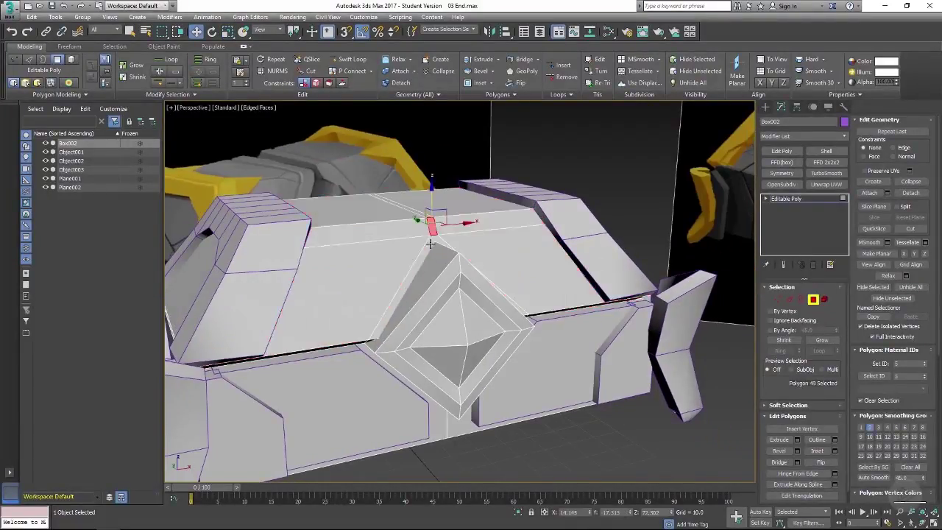
pyautogui.keyDown('shift'); pyautogui.click(437, 236); pyautogui.keyUp('shift')
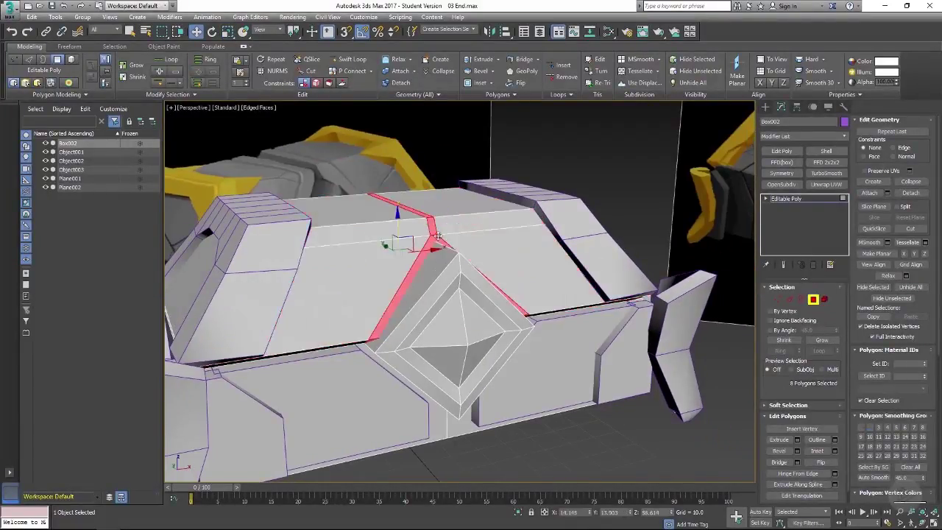
pyautogui.click(779, 440)
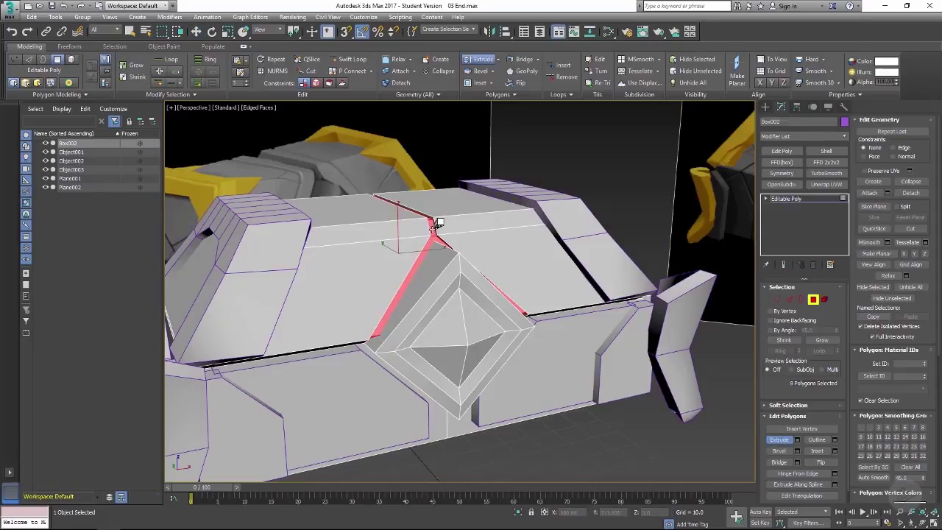
pyautogui.moveTo(437, 224)
pyautogui.keyDown('alt'); pyautogui.mouseDown(button='middle')
pyautogui.moveTo(483, 238)
pyautogui.moveTo(466, 248)
pyautogui.moveTo(445, 232)
pyautogui.mouseUp(button='middle'); pyautogui.keyUp('alt')
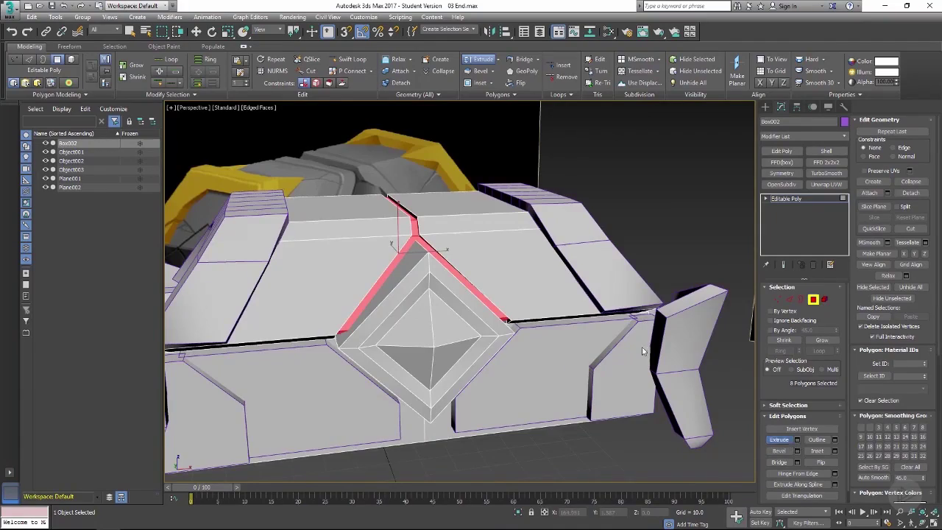
# Step: Select the edge loop along one rim of the center groove and shift it slightly along the X axis
pyautogui.moveTo(642, 351)
pyautogui.keyDown('alt'); pyautogui.mouseDown(button='middle')
pyautogui.moveTo(472, 263)
pyautogui.moveTo(512, 285)
pyautogui.moveTo(483, 218)
pyautogui.moveTo(518, 247)
pyautogui.moveTo(410, 217)
pyautogui.moveTo(347, 283)
pyautogui.moveTo(371, 279)
pyautogui.moveTo(399, 253)
pyautogui.mouseUp(button='middle'); pyautogui.keyUp('alt')
pyautogui.press('w')
pyautogui.press('2')
pyautogui.click(400, 210)
pyautogui.doubleClick(391, 223)
pyautogui.press('F3')
pyautogui.press('F3')
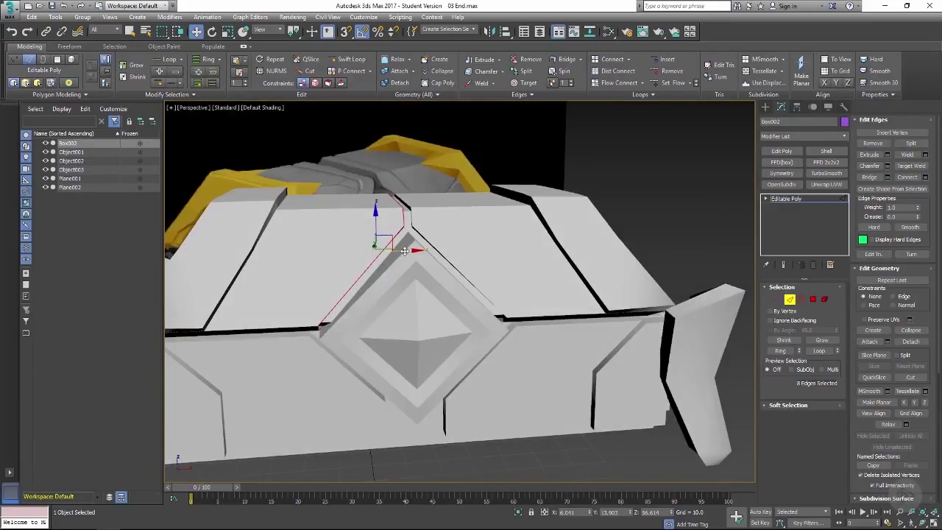
pyautogui.moveTo(405, 251); pyautogui.dragTo(401, 251)
# Step: Select the short edge at the groove's lower end beside the diamond and nudge it along the X axis
pyautogui.keyDown('alt'); pyautogui.moveTo(395, 254); pyautogui.dragTo(376, 237, button='middle'); pyautogui.keyUp('alt')
pyautogui.scroll(4, 319, 288)
pyautogui.click(325, 289)
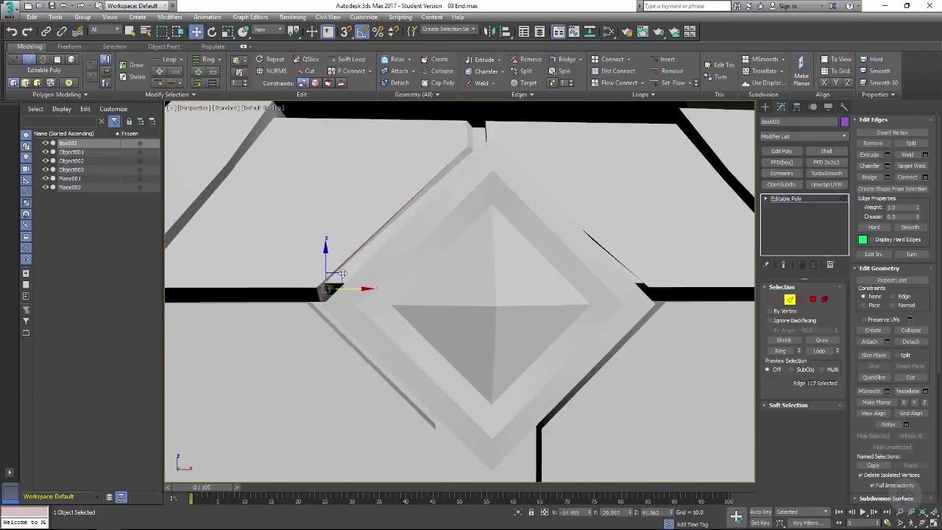
pyautogui.moveTo(348, 288); pyautogui.dragTo(353, 290)
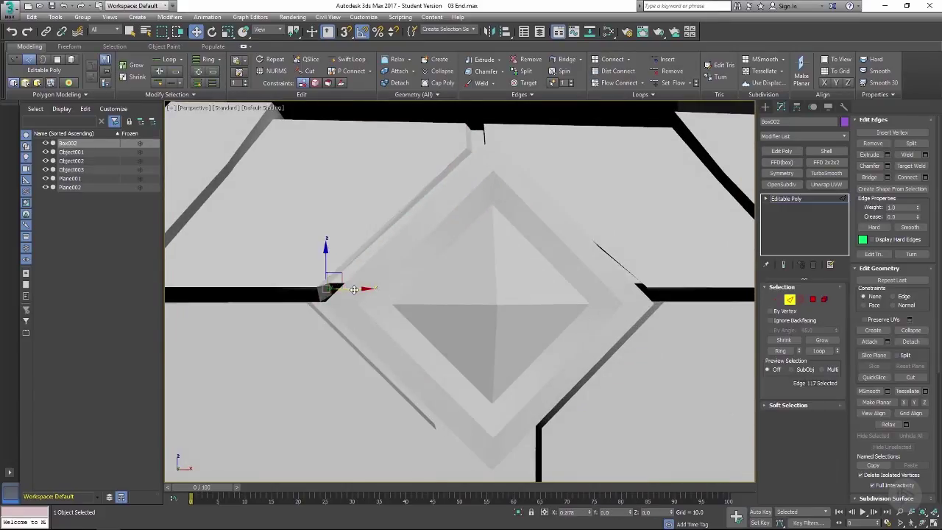
pyautogui.keyDown('alt'); pyautogui.moveTo(356, 290); pyautogui.dragTo(404, 261, button='middle'); pyautogui.keyUp('alt')
# Step: Restore the edged-faces display, leave edge editing, and compare the lid's groove and trims with the reference images
pyautogui.scroll(-4, 396, 204)
pyautogui.keyDown('alt'); pyautogui.moveTo(532, 216); pyautogui.dragTo(545, 200, button='middle'); pyautogui.keyUp('alt')
pyautogui.keyDown('alt'); pyautogui.moveTo(384, 219); pyautogui.dragTo(453, 242, button='middle'); pyautogui.keyUp('alt')
pyautogui.press('F4')
pyautogui.scroll(-3, 414, 237)
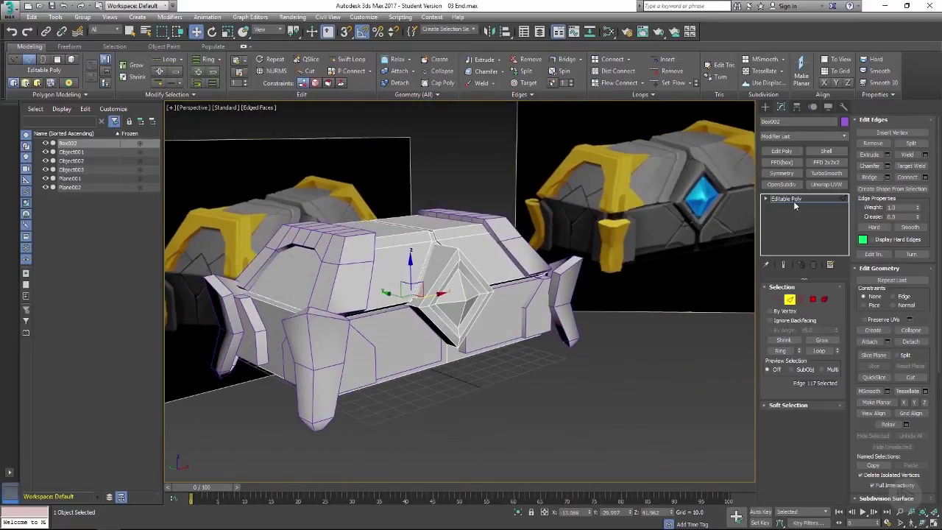
pyautogui.moveTo(538, 266); pyautogui.dragTo(543, 253, button='middle')
pyautogui.click(790, 200)
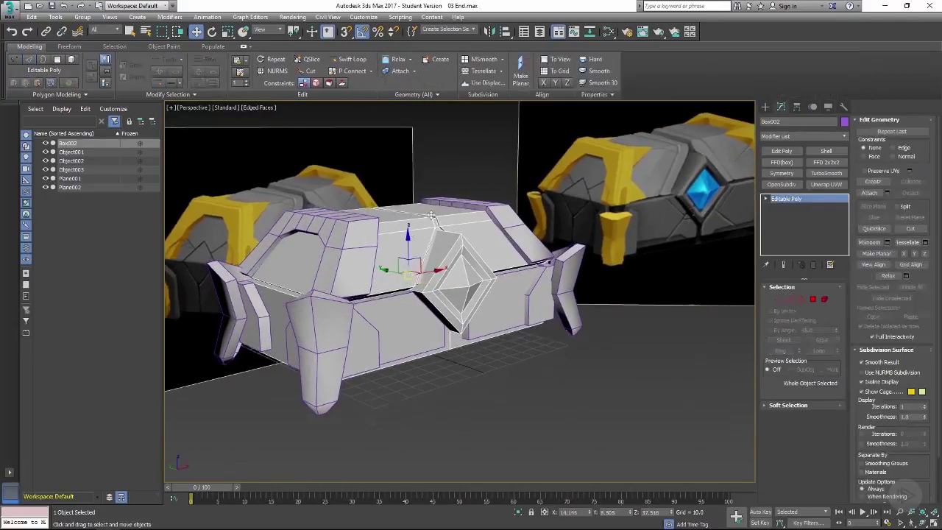
pyautogui.keyDown('alt'); pyautogui.moveTo(431, 216); pyautogui.dragTo(333, 233, button='middle'); pyautogui.keyUp('alt')
pyautogui.moveTo(609, 196); pyautogui.dragTo(529, 209, button='middle')
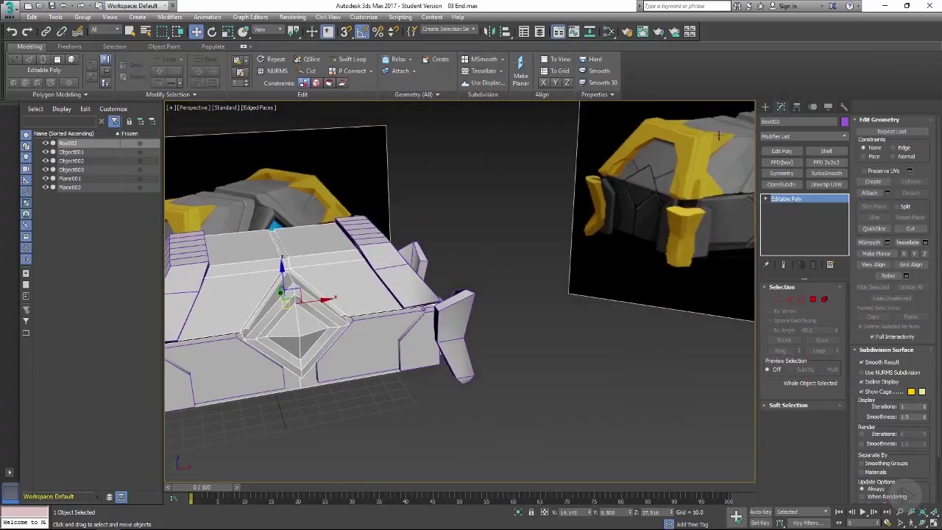
pyautogui.moveTo(350, 254); pyautogui.dragTo(457, 241, button='middle')
pyautogui.scroll(4, 427, 251)
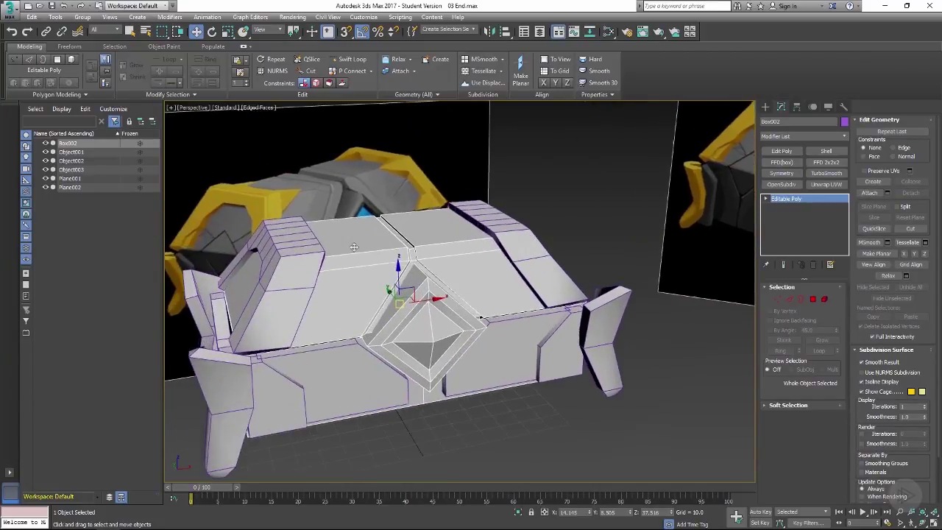
pyautogui.keyDown('alt'); pyautogui.moveTo(309, 254); pyautogui.dragTo(346, 259, button='middle'); pyautogui.keyUp('alt')
# Step: Select two adjacent polygons of the lid's end trim and clone them to an element about 23 units along X
pyautogui.click(334, 261)
pyautogui.click(374, 242)
pyautogui.click(794, 216)
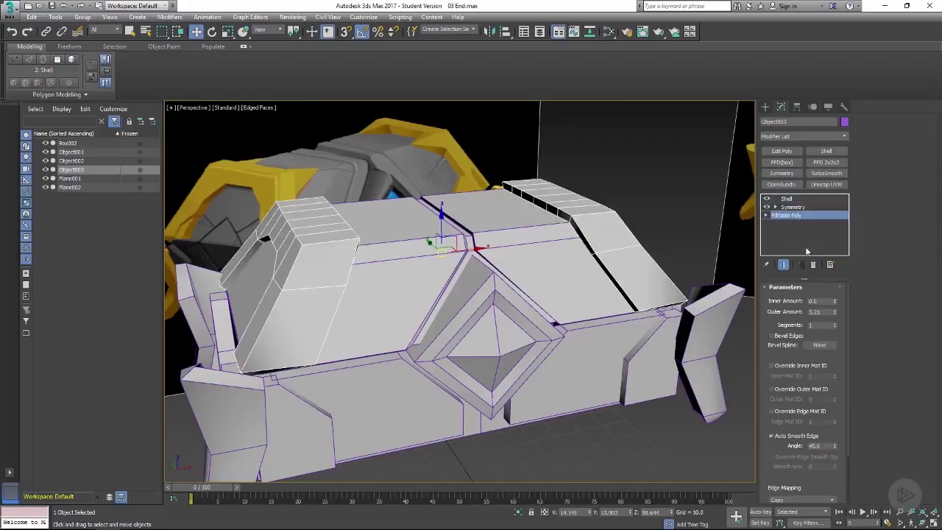
pyautogui.click(814, 299)
pyautogui.click(334, 256)
pyautogui.keyDown('alt'); pyautogui.moveTo(334, 256); pyautogui.dragTo(368, 255, button='middle'); pyautogui.keyUp('alt')
pyautogui.keyDown('ctrl'); pyautogui.click(334, 243); pyautogui.keyUp('ctrl')
pyautogui.moveTo(368, 254); pyautogui.dragTo(435, 256)
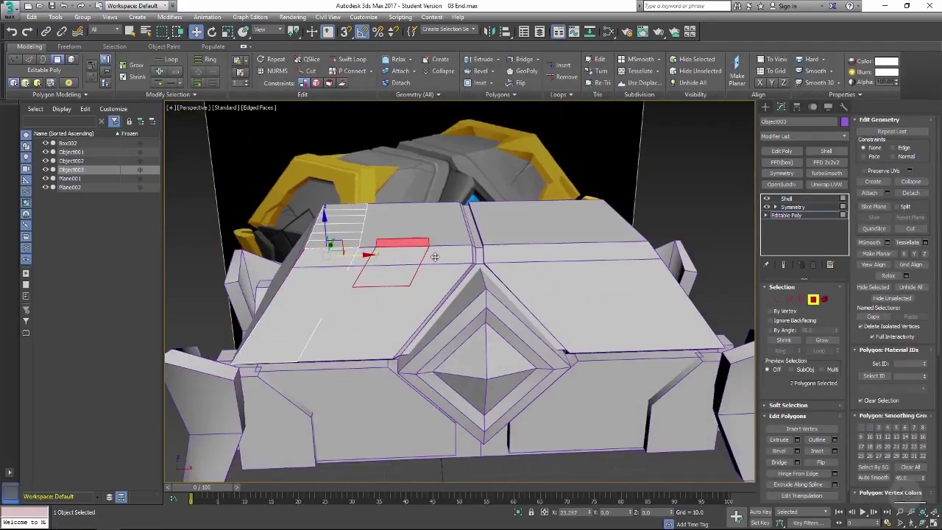
pyautogui.click(430, 267)
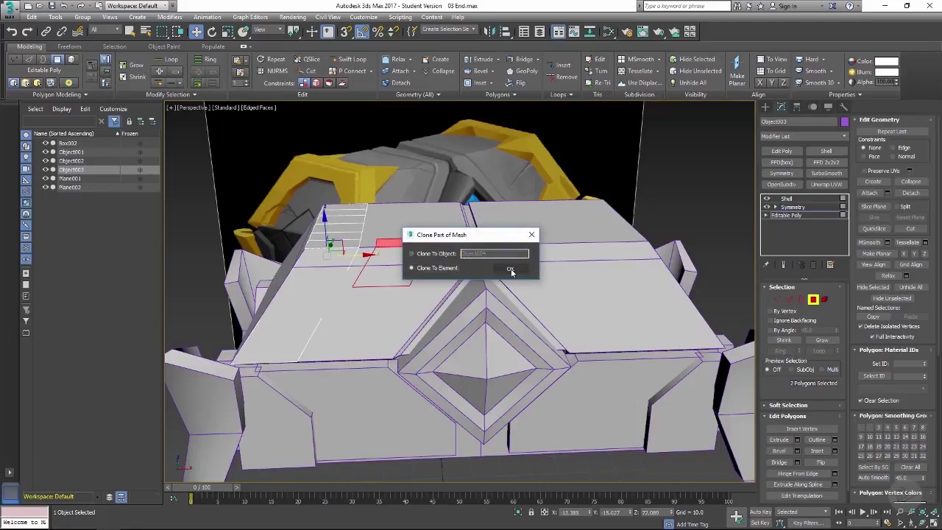
pyautogui.click(510, 269)
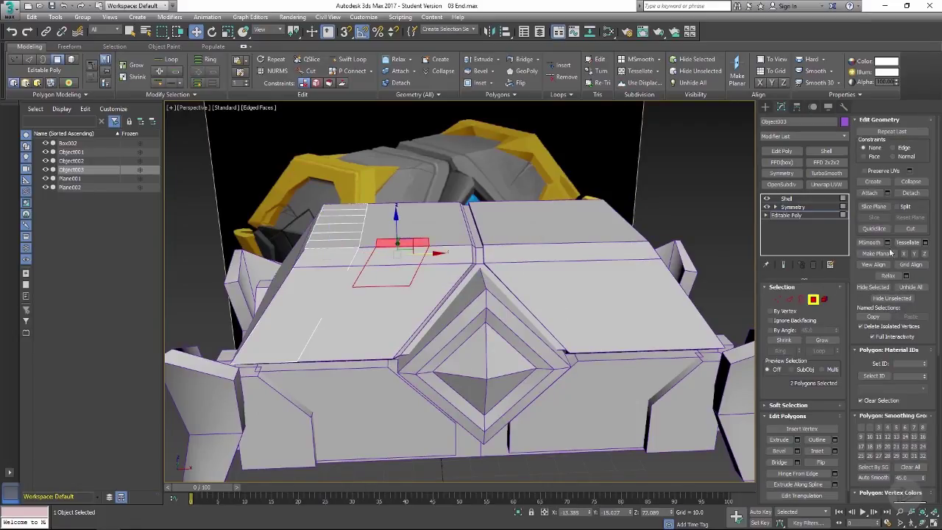
# Step: Detach the cloned trim polygons as a separate object, and leave polygon editing on the original trim
pyautogui.click(910, 192)
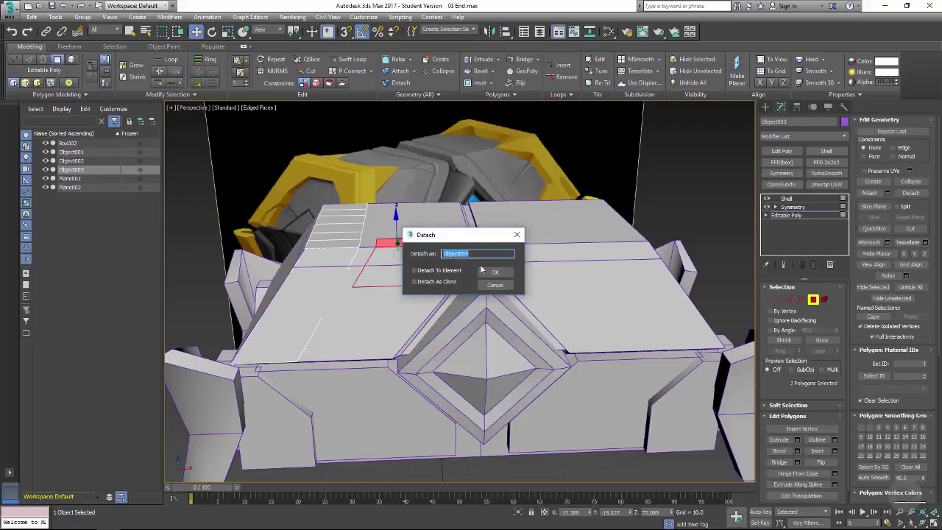
pyautogui.click(501, 272)
pyautogui.click(784, 215)
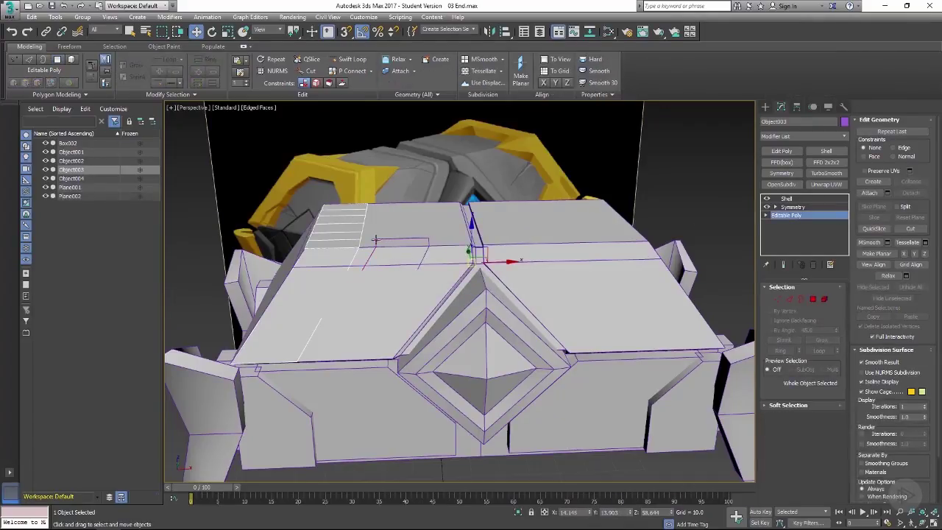
# Step: Select the detached trim piece on the lid and move it about 6 units along X against the end trim
pyautogui.click(384, 252)
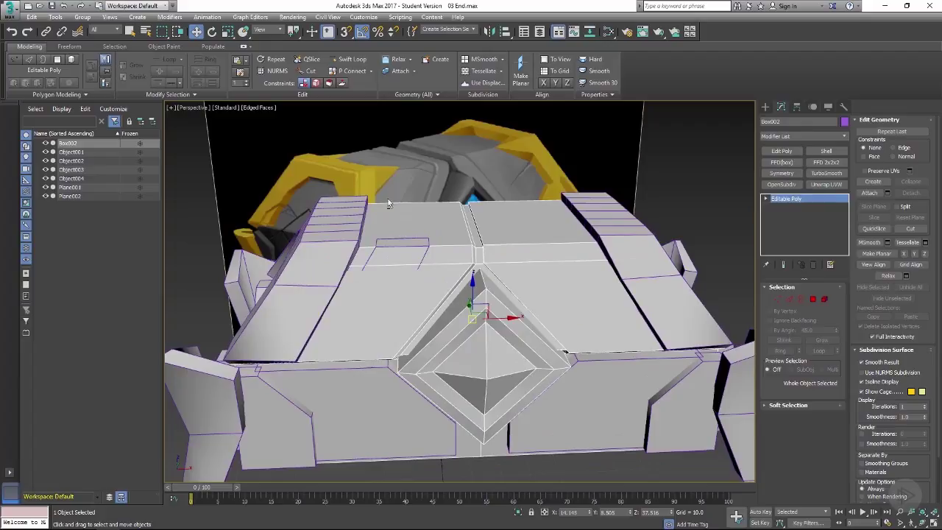
pyautogui.keyDown('ctrl'); pyautogui.click(423, 235); pyautogui.keyUp('ctrl')
pyautogui.keyDown('alt'); pyautogui.moveTo(483, 252); pyautogui.dragTo(484, 256); pyautogui.keyUp('alt')
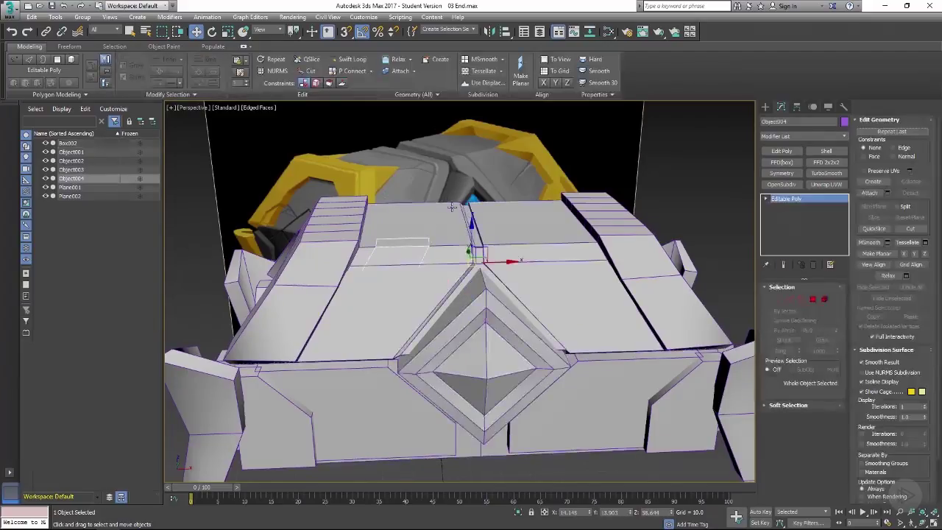
pyautogui.keyDown('alt'); pyautogui.moveTo(484, 255); pyautogui.dragTo(441, 220, button='middle'); pyautogui.keyUp('alt')
pyautogui.scroll(-4, 473, 167)
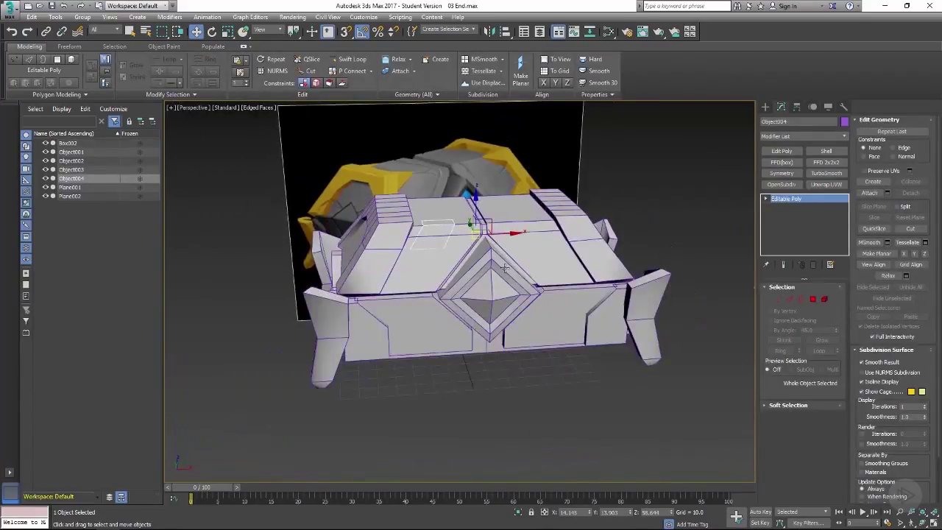
pyautogui.keyDown('alt'); pyautogui.moveTo(505, 268); pyautogui.dragTo(496, 209, button='middle'); pyautogui.keyUp('alt')
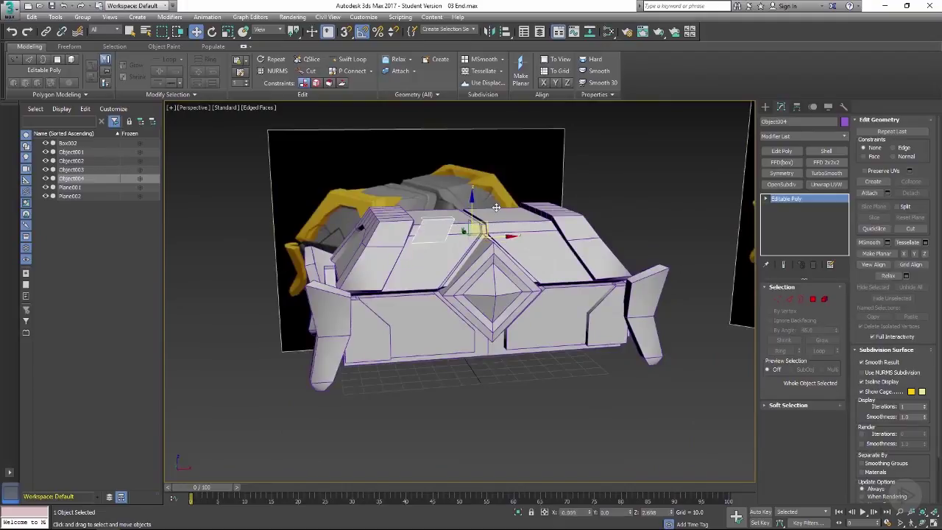
pyautogui.scroll(6, 441, 252)
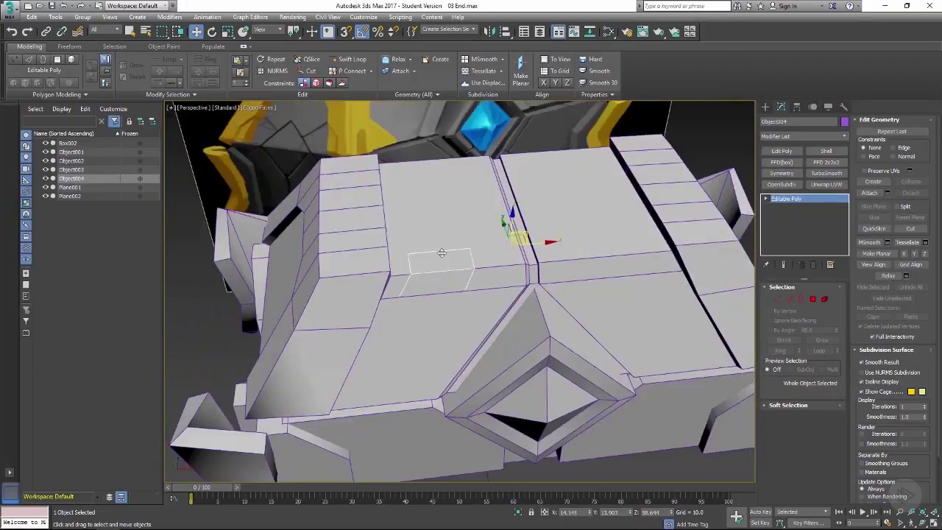
pyautogui.scroll(2, 448, 258)
pyautogui.moveTo(562, 255); pyautogui.dragTo(540, 253)
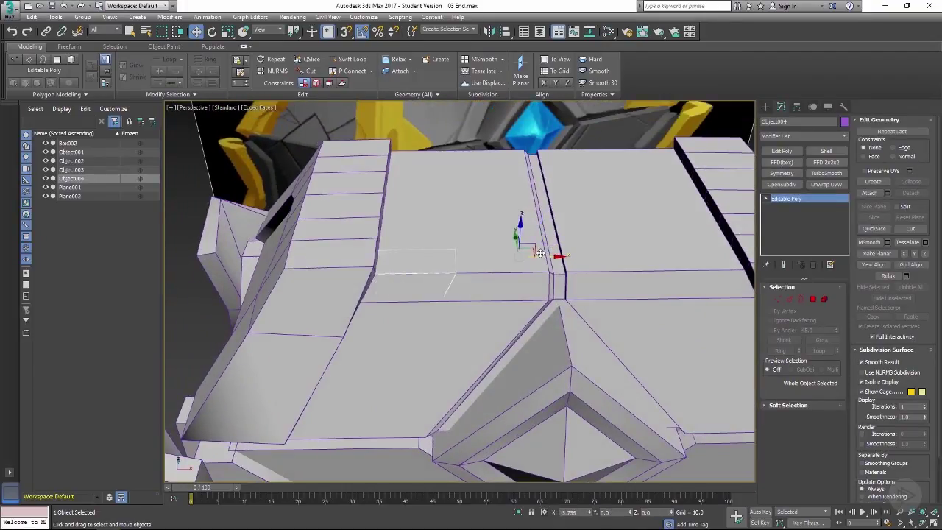
# Step: Add a Push modifier to the detached trim piece and raise its push value to about 0.75 so it sits above the lid
pyautogui.keyDown('alt'); pyautogui.moveTo(522, 254); pyautogui.dragTo(547, 235, button='middle'); pyautogui.keyUp('alt')
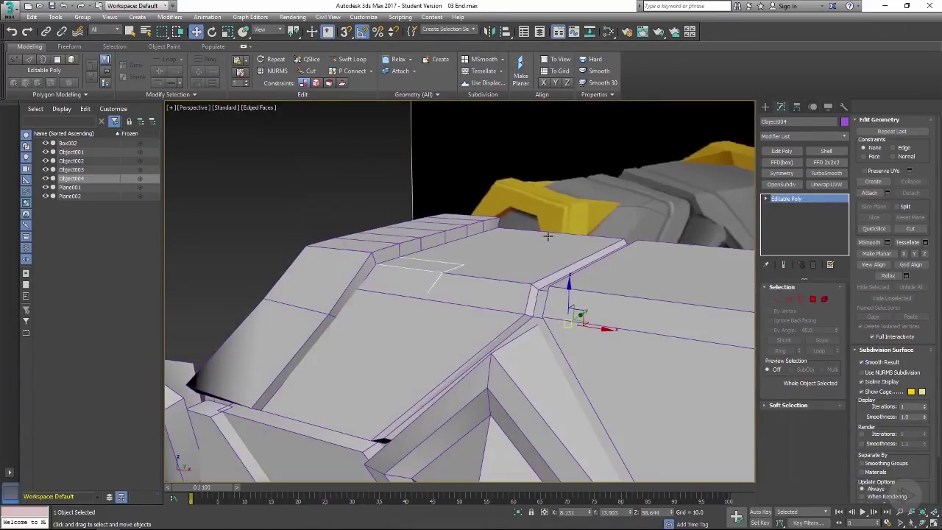
pyautogui.click(843, 139)
pyautogui.scroll(-10, 829, 318)
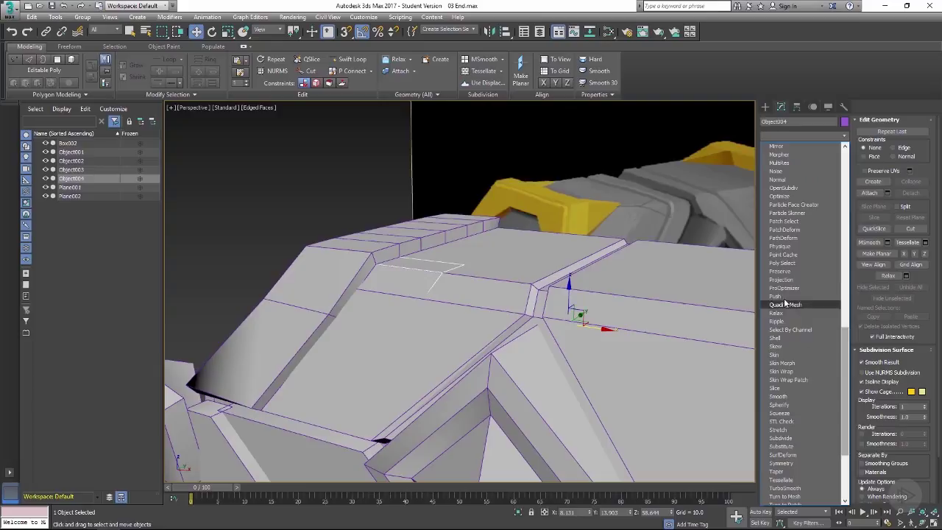
pyautogui.click(776, 295)
pyautogui.moveTo(833, 289); pyautogui.dragTo(823, 265)
pyautogui.keyDown('alt'); pyautogui.moveTo(396, 265); pyautogui.dragTo(418, 258, button='middle'); pyautogui.keyUp('alt')
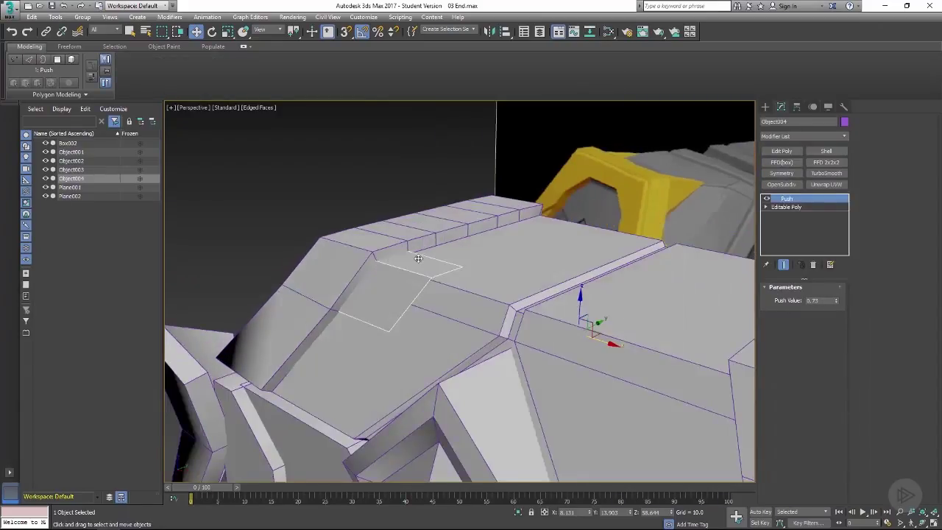
pyautogui.keyDown('alt'); pyautogui.moveTo(386, 287); pyautogui.dragTo(467, 271, button='middle'); pyautogui.keyUp('alt')
# Step: Return to the piece's base Editable Poly, line up its three vertices nearest the center groove, and move them along X toward the groove
pyautogui.click(779, 206)
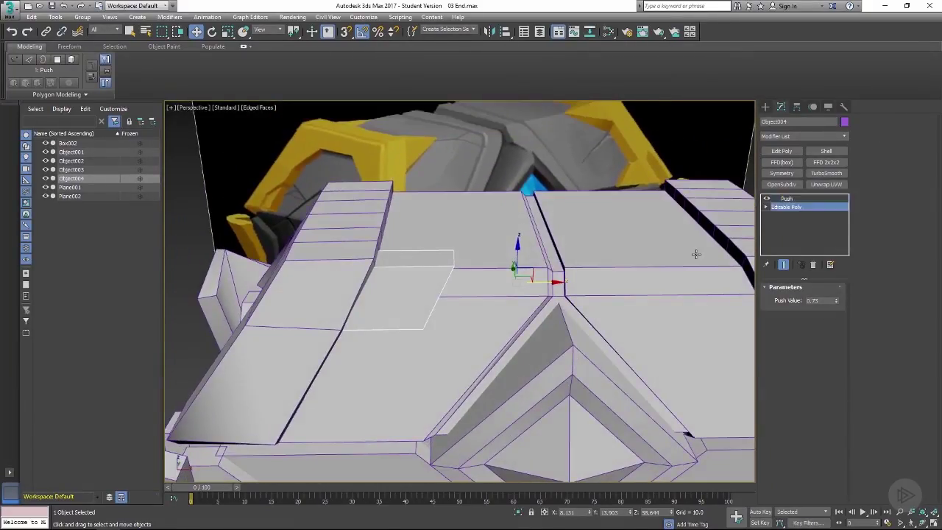
pyautogui.press('1')
pyautogui.press('r')
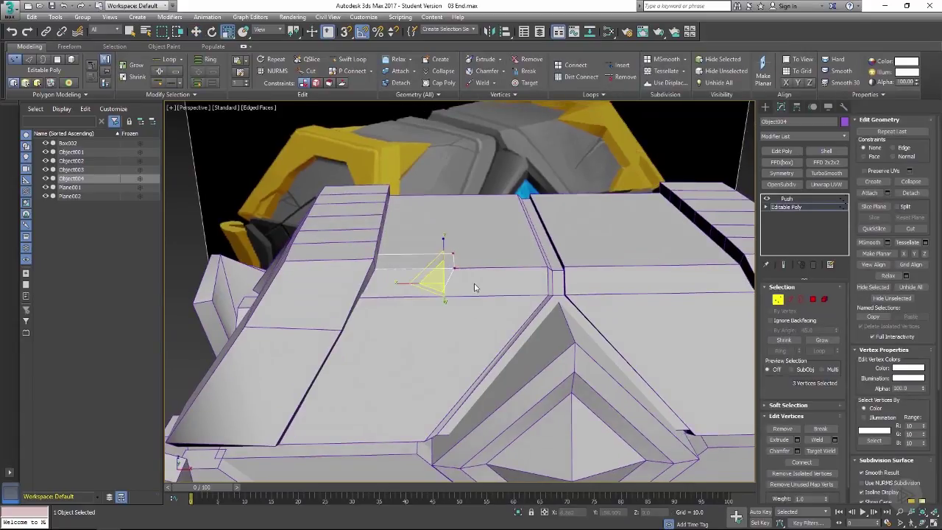
pyautogui.press('w')
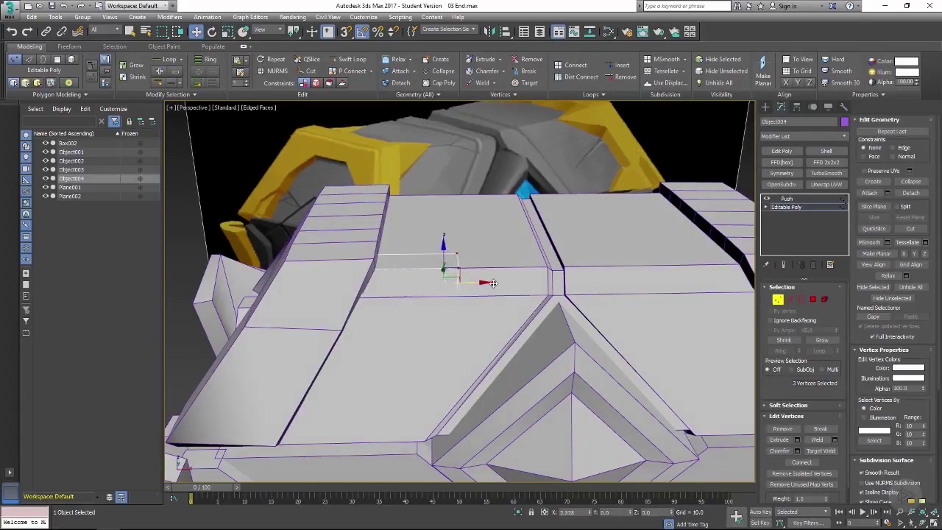
pyautogui.press('F3')
pyautogui.press('F3')
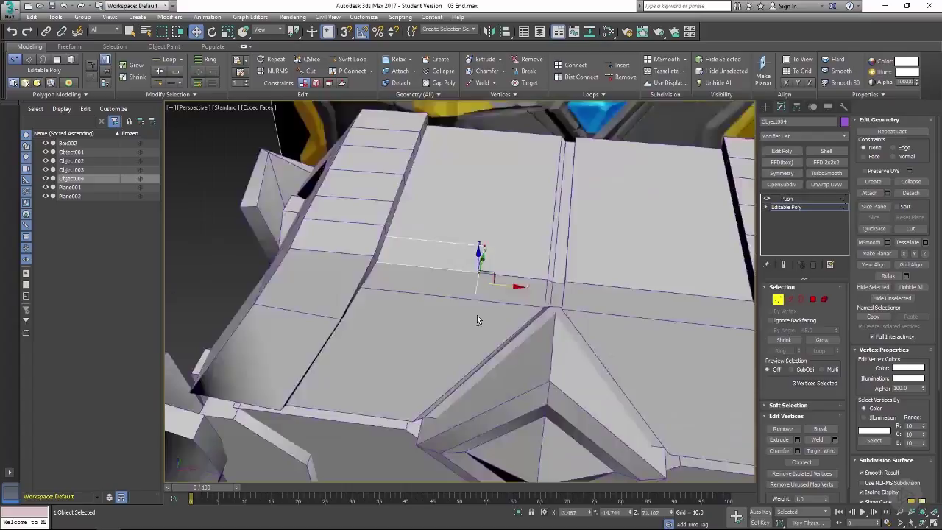
# Step: Select the trim piece's far edge on the lid's top and move it about 0.8 units along Y
pyautogui.keyDown('alt'); pyautogui.moveTo(477, 317); pyautogui.dragTo(473, 237, button='middle'); pyautogui.keyUp('alt')
pyautogui.press('2')
pyautogui.click(484, 228)
pyautogui.moveTo(507, 214); pyautogui.dragTo(509, 213)
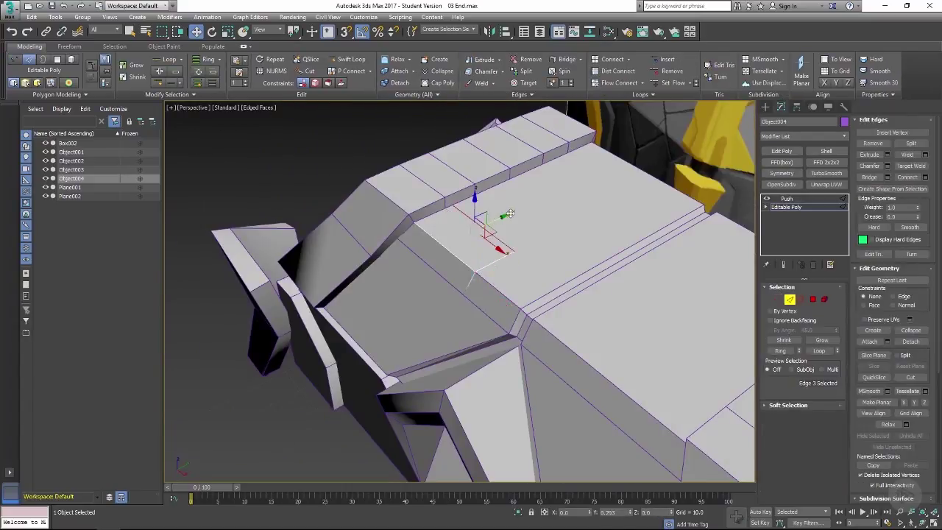
pyautogui.keyDown('alt'); pyautogui.moveTo(508, 214); pyautogui.dragTo(450, 218, button='middle'); pyautogui.keyUp('alt')
# Step: Cut two diagonals across the trim piece, from its two corners beside the end trim to the bend vertex nearest the groove
pyautogui.hotkey('alt', 'c')
pyautogui.press('F3')
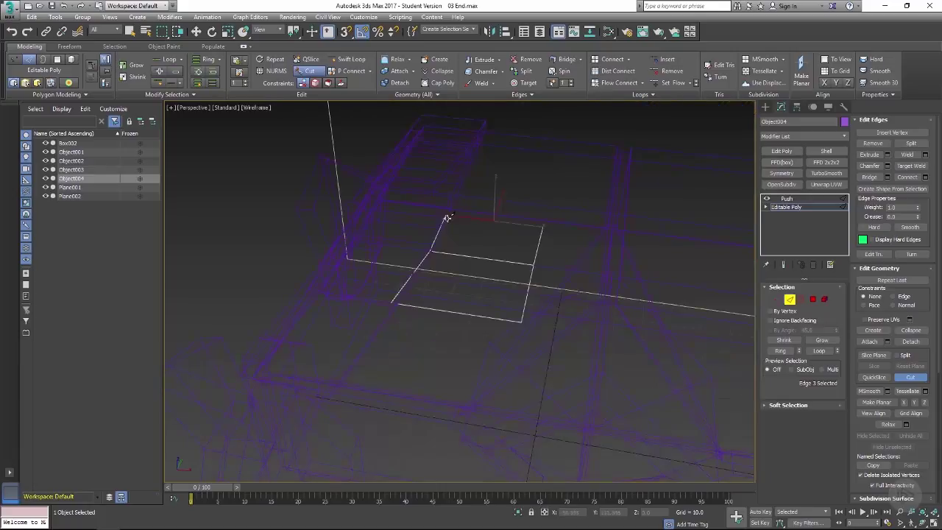
pyautogui.press('F3')
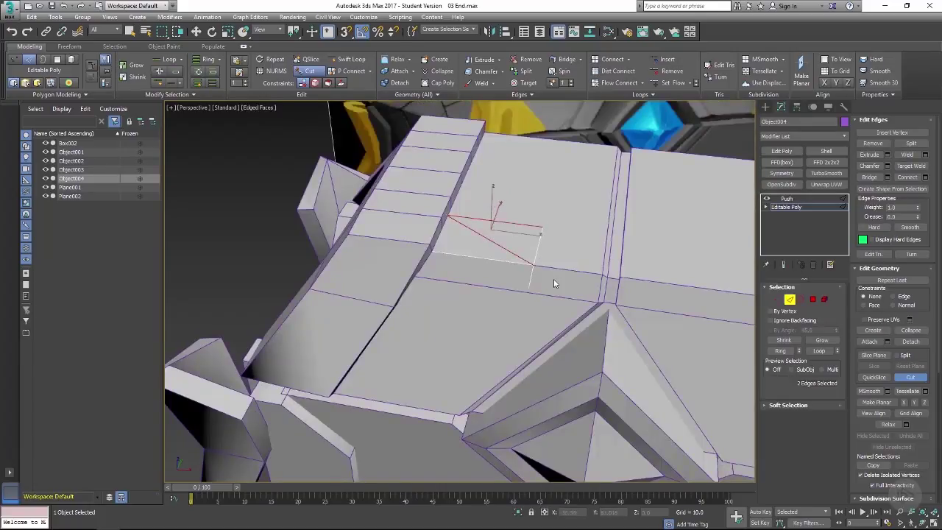
pyautogui.keyDown('alt'); pyautogui.moveTo(553, 283); pyautogui.dragTo(542, 253, button='middle'); pyautogui.keyUp('alt')
pyautogui.press('F3')
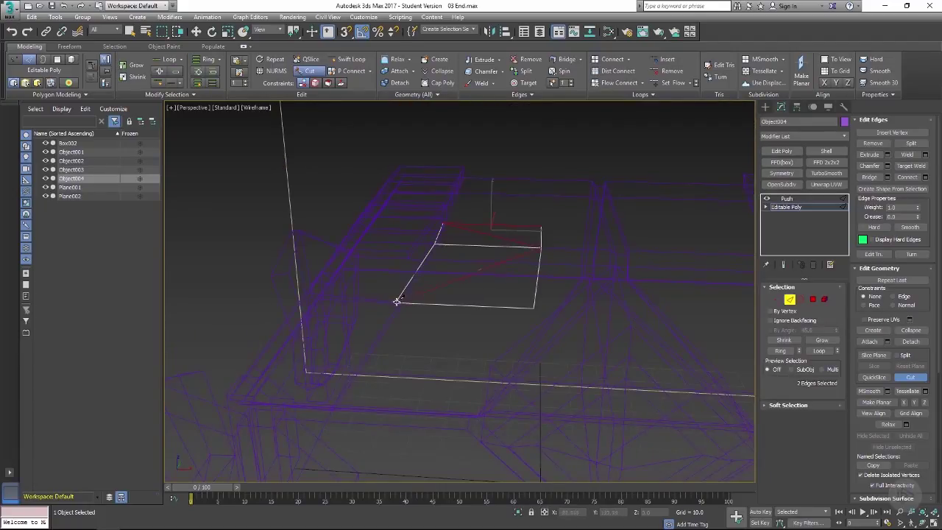
pyautogui.press('F3')
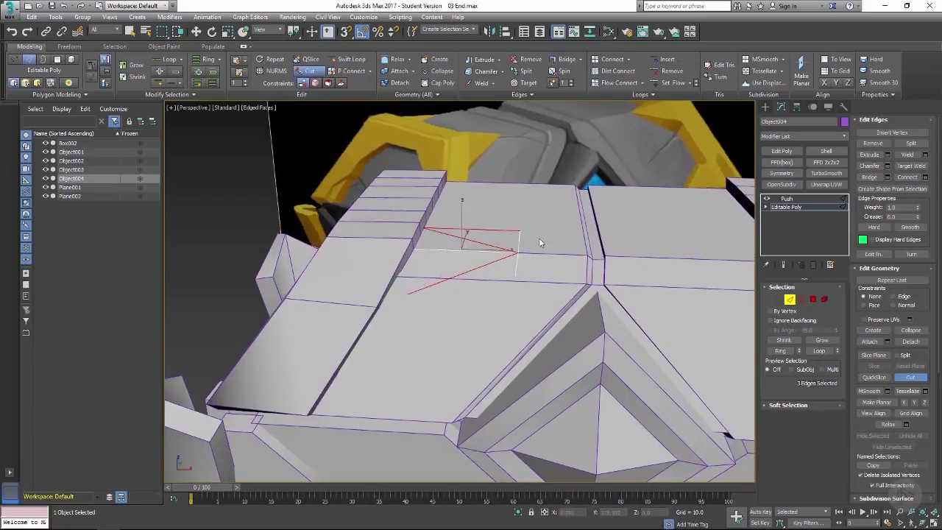
# Step: Finish cutting and delete the two outer polygons beyond the diagonals, leaving a pointed corner piece
pyautogui.rightClick(541, 243)
pyautogui.click(813, 300)
pyautogui.click(505, 240)
pyautogui.press('Delete')
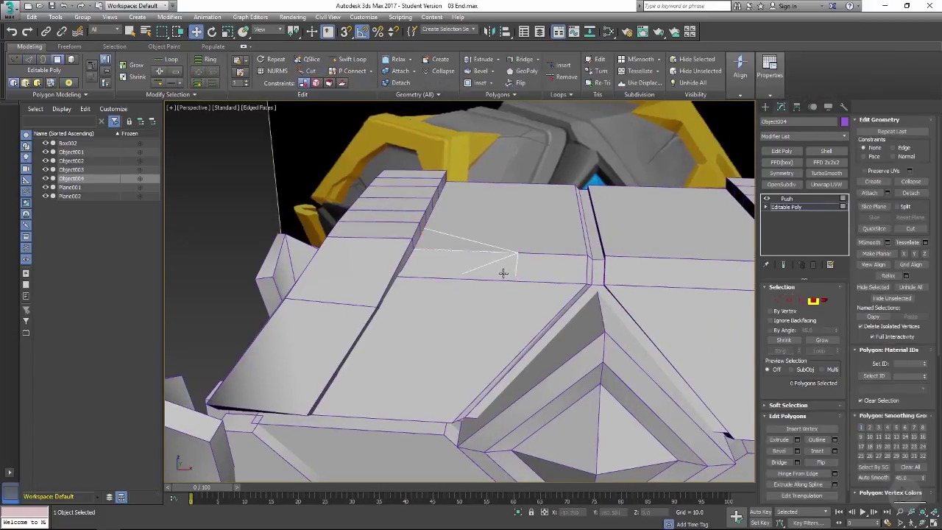
pyautogui.click(495, 266)
pyautogui.press('Delete')
# Step: Snap the corner piece's bend vertex beside the end trim onto the trim's matching bend vertex
pyautogui.moveTo(413, 255)
pyautogui.keyDown('alt'); pyautogui.mouseDown(button='middle')
pyautogui.moveTo(412, 220)
pyautogui.moveTo(414, 244)
pyautogui.mouseUp(button='middle'); pyautogui.keyUp('alt')
pyautogui.press('1')
pyautogui.click(411, 245)
pyautogui.press('s')
pyautogui.moveTo(409, 239); pyautogui.dragTo(415, 236)
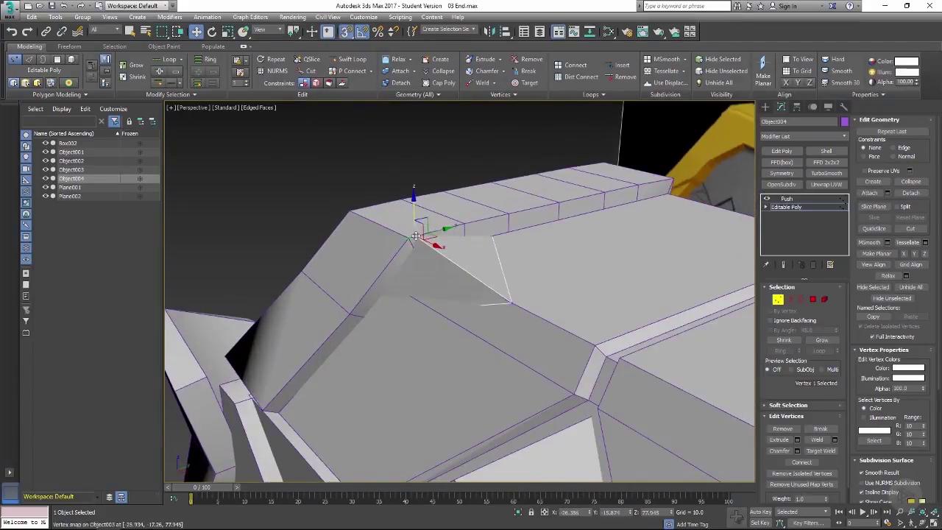
pyautogui.keyDown('alt'); pyautogui.moveTo(405, 240); pyautogui.dragTo(435, 231, button='middle'); pyautogui.keyUp('alt')
# Step: Leave vertex editing and check the corner piece's shape in plain shaded and wireframe display against the reference
pyautogui.scroll(-6, 414, 265)
pyautogui.keyDown('alt'); pyautogui.moveTo(414, 265); pyautogui.dragTo(581, 230, button='middle'); pyautogui.keyUp('alt')
pyautogui.press('1')
pyautogui.press('F4')
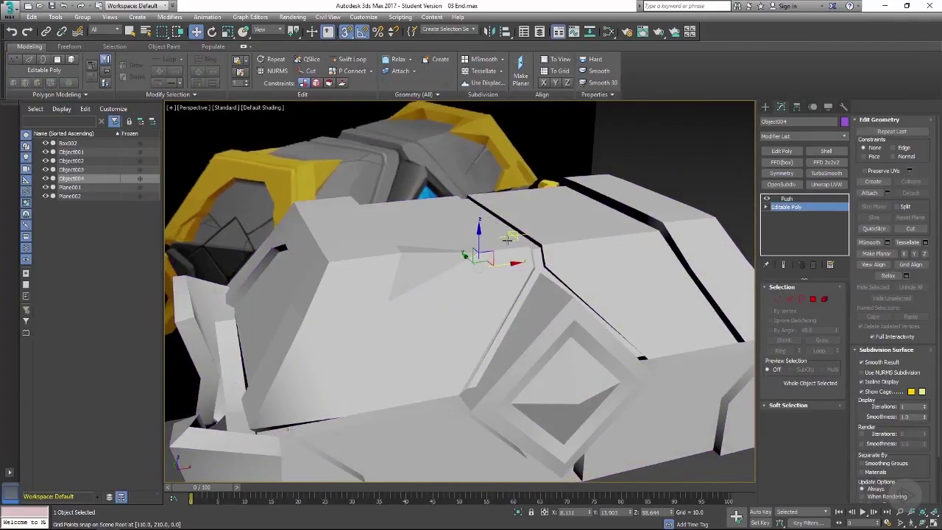
pyautogui.moveTo(508, 237)
pyautogui.keyDown('alt'); pyautogui.mouseDown(button='middle')
pyautogui.moveTo(453, 256)
pyautogui.moveTo(472, 266)
pyautogui.moveTo(455, 253)
pyautogui.moveTo(467, 286)
pyautogui.moveTo(471, 266)
pyautogui.mouseUp(button='middle'); pyautogui.keyUp('alt')
pyautogui.press('F3')
pyautogui.press('F3')
pyautogui.press('F4')
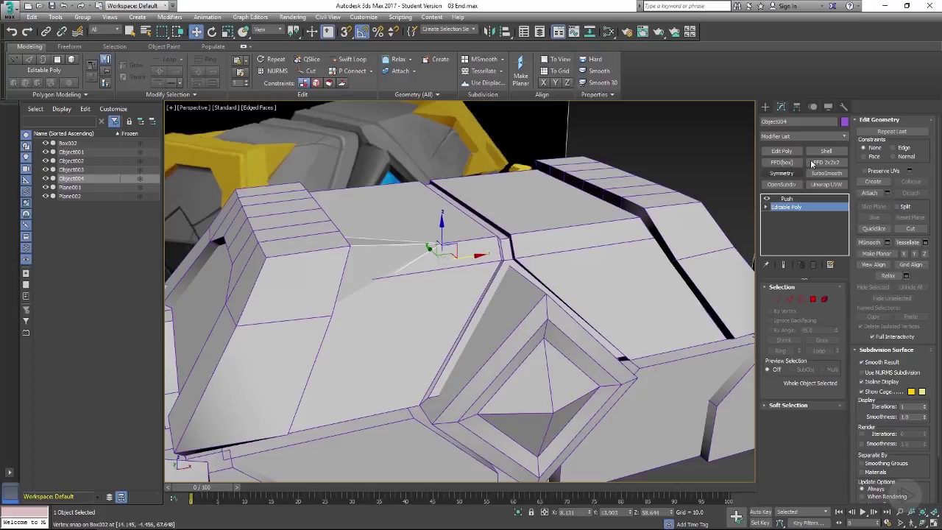
# Step: Align only the corner piece's pivot to the center of the chest body Box002 in X, Y and Z position
pyautogui.click(797, 107)
pyautogui.click(802, 174)
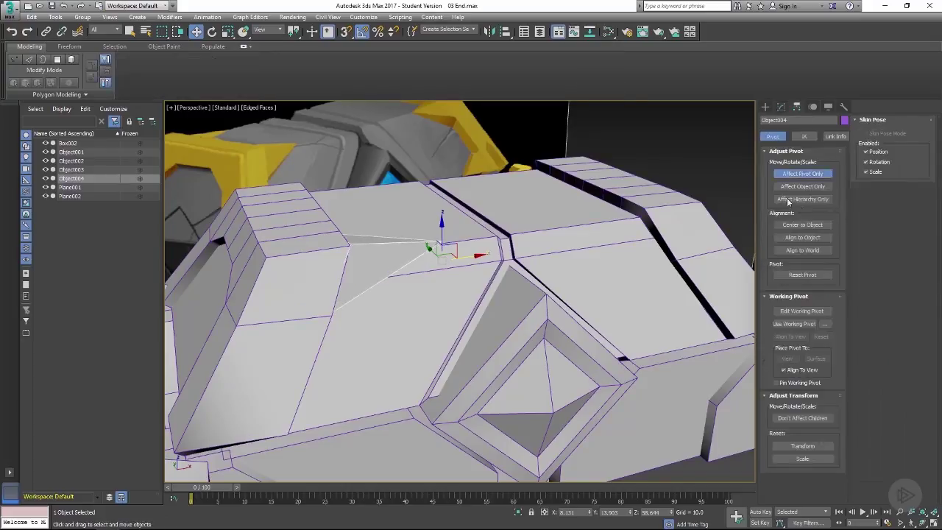
pyautogui.click(505, 32)
pyautogui.click(495, 303)
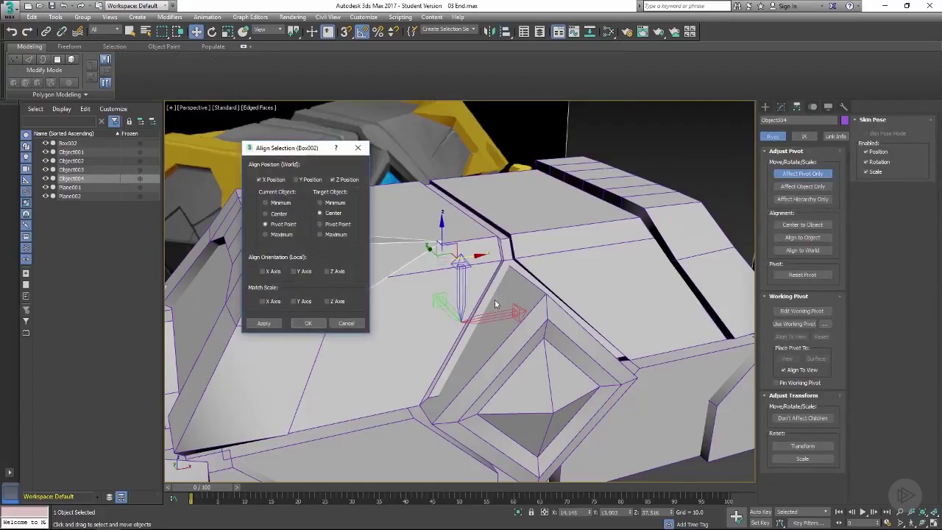
pyautogui.click(308, 181)
pyautogui.click(312, 325)
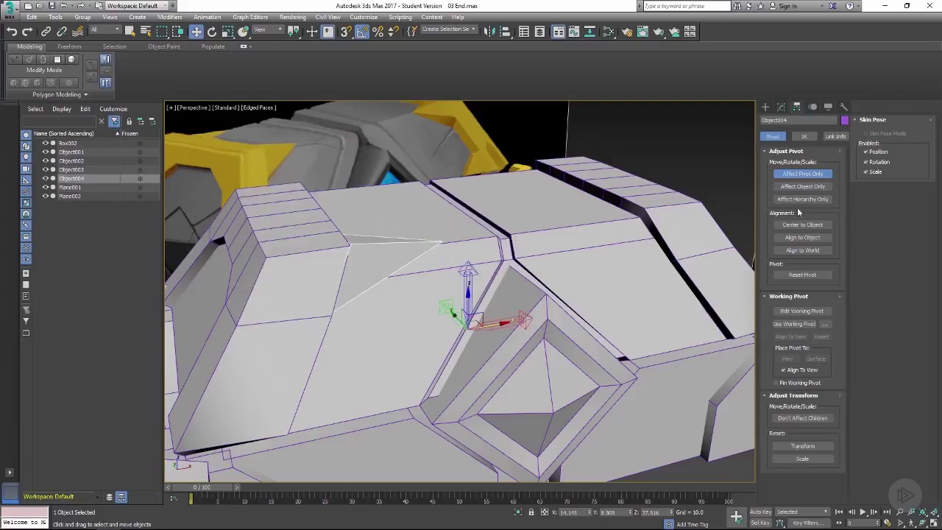
pyautogui.click(801, 174)
# Step: Add a flipped X-axis Symmetry modifier to mirror the corner piece to the lid's other end
pyautogui.click(780, 106)
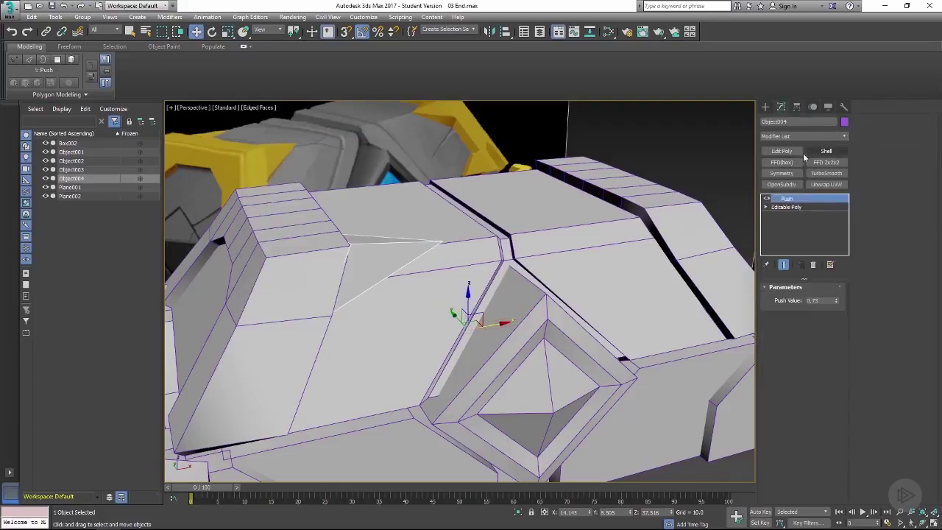
pyautogui.click(783, 174)
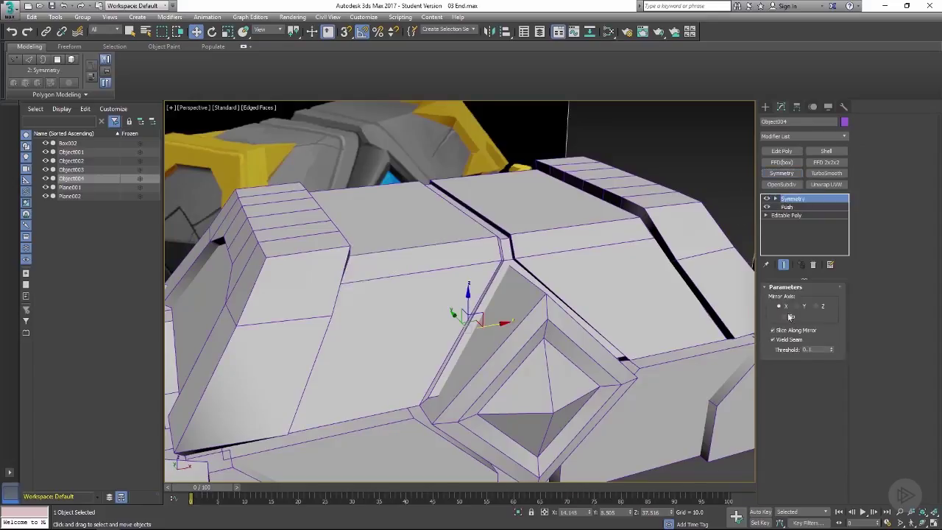
pyautogui.click(784, 316)
pyautogui.scroll(-3, 597, 260)
pyautogui.keyDown('alt'); pyautogui.moveTo(608, 239); pyautogui.dragTo(743, 237, button='middle'); pyautogui.keyUp('alt')
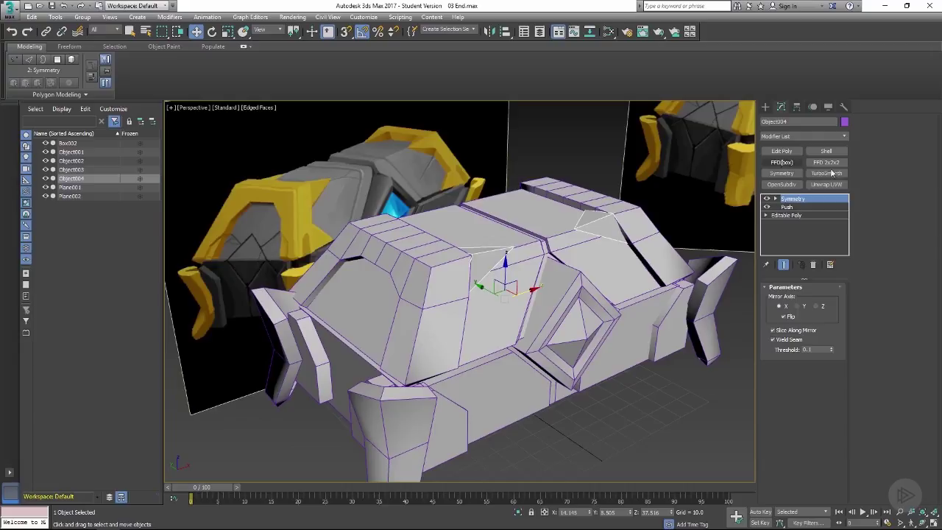
# Step: Add a second Symmetry modifier on the Y axis with Flip enabled to mirror both corner pieces across the lid
pyautogui.click(781, 173)
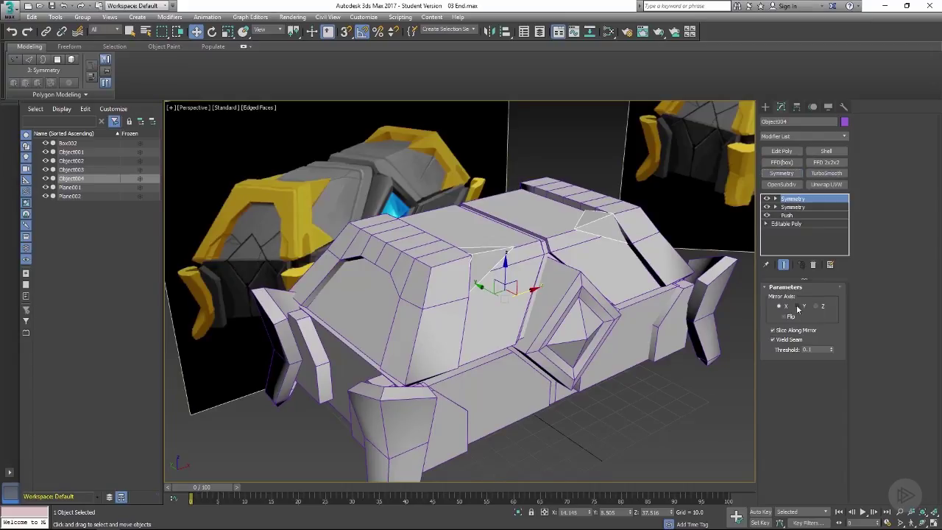
pyautogui.click(799, 307)
pyautogui.click(784, 316)
pyautogui.keyDown('alt'); pyautogui.moveTo(627, 263); pyautogui.dragTo(646, 254, button='middle'); pyautogui.keyUp('alt')
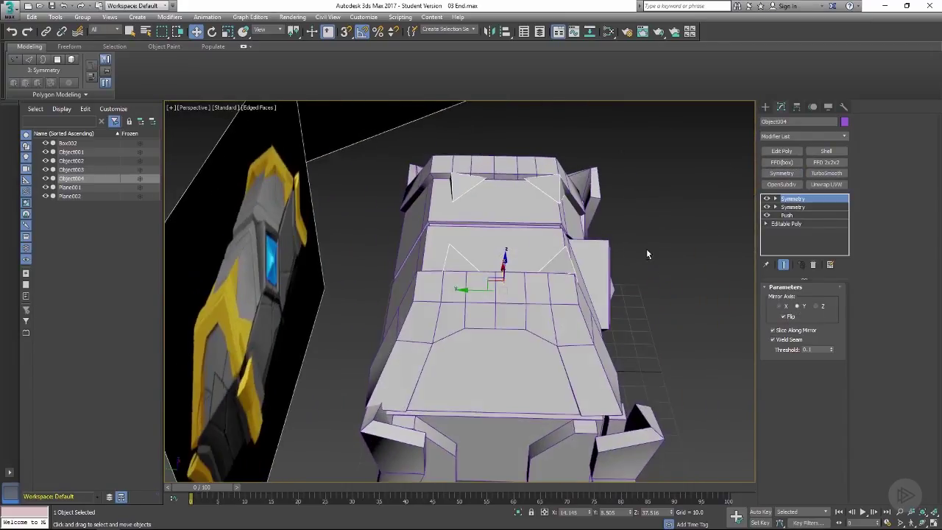
# Step: Move the second Symmetry's mirror plane about 5 units along Y so the mirrored pieces meet the lid's opposite corners
pyautogui.keyDown('alt'); pyautogui.moveTo(547, 252); pyautogui.dragTo(547, 253, button='middle'); pyautogui.keyUp('alt')
pyautogui.moveTo(478, 291); pyautogui.dragTo(467, 290)
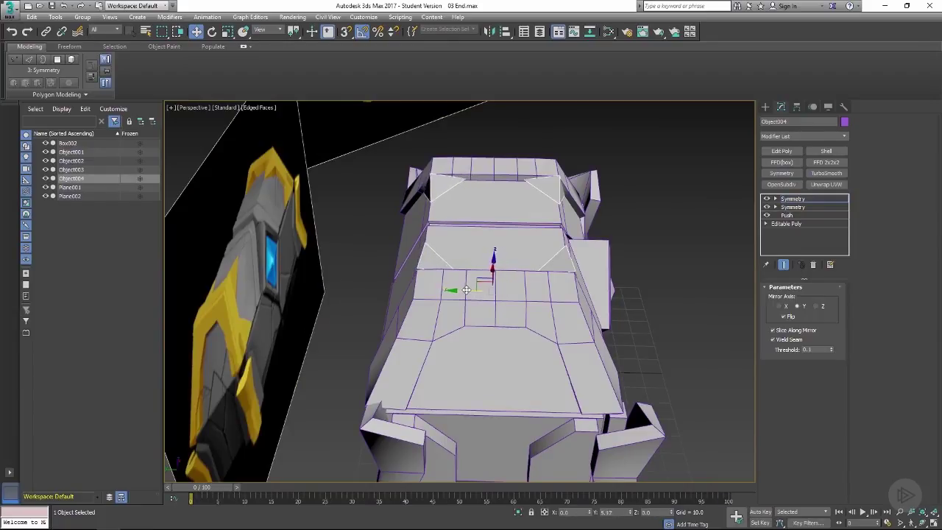
pyautogui.keyDown('alt'); pyautogui.moveTo(467, 290); pyautogui.dragTo(453, 293, button='middle'); pyautogui.keyUp('alt')
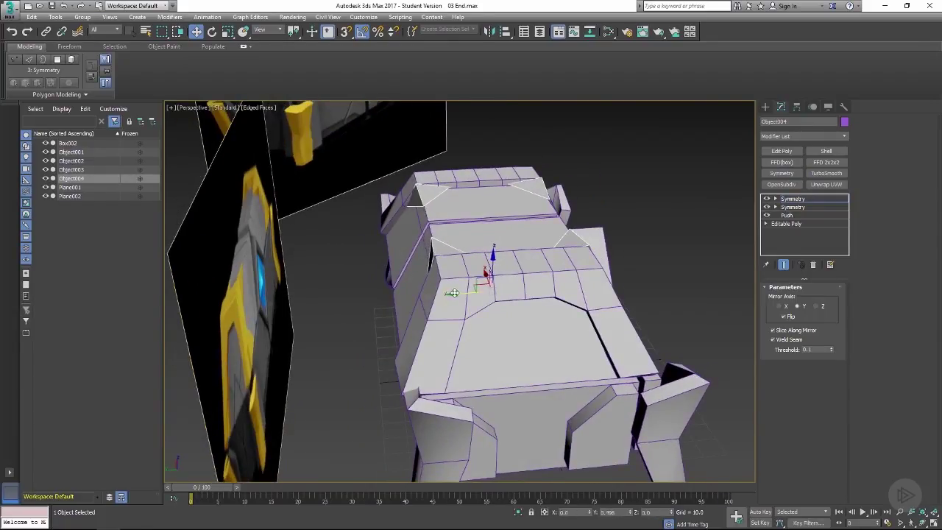
pyautogui.keyDown('alt'); pyautogui.moveTo(479, 244); pyautogui.dragTo(621, 222, button='middle'); pyautogui.keyUp('alt')
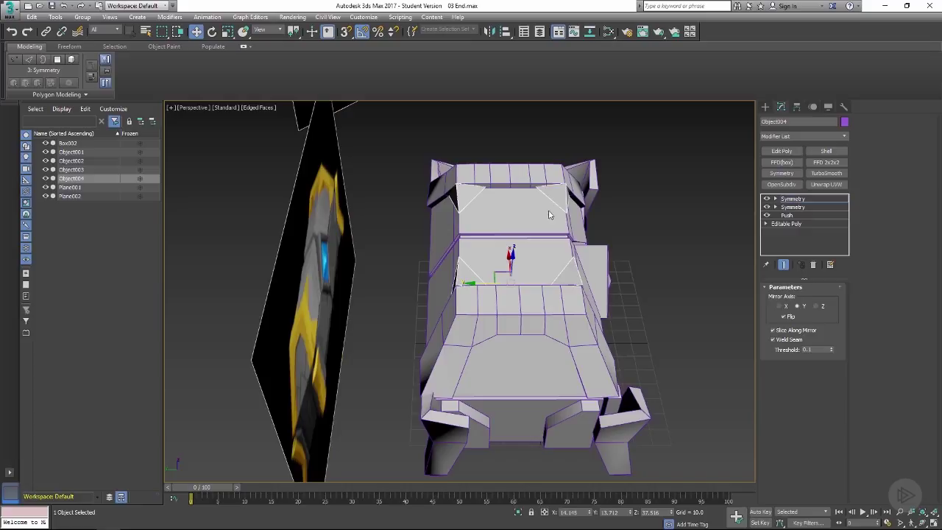
# Step: Leave mirror-plane editing, select the chest body, and compare the mirrored corner pieces with the reference images
pyautogui.click(655, 227)
pyautogui.click(529, 221)
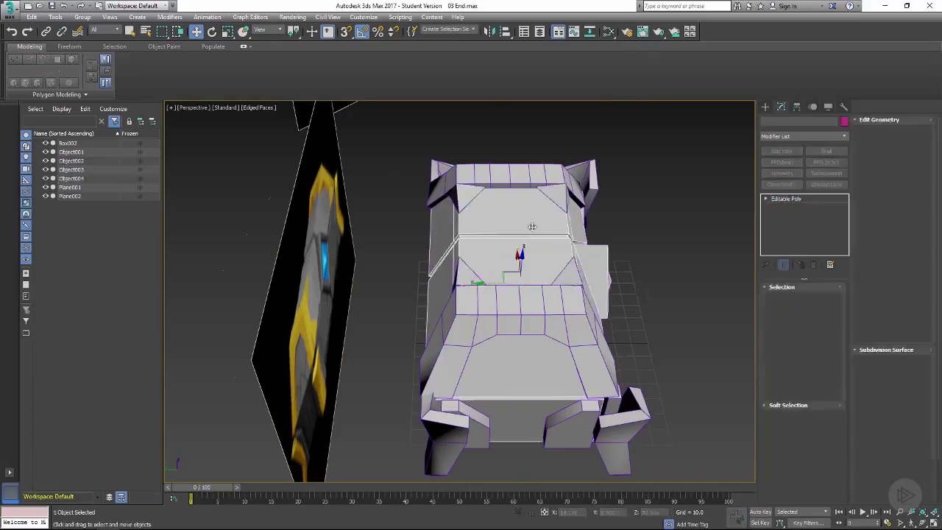
pyautogui.keyDown('alt'); pyautogui.moveTo(530, 223); pyautogui.dragTo(595, 207, button='middle'); pyautogui.keyUp('alt')
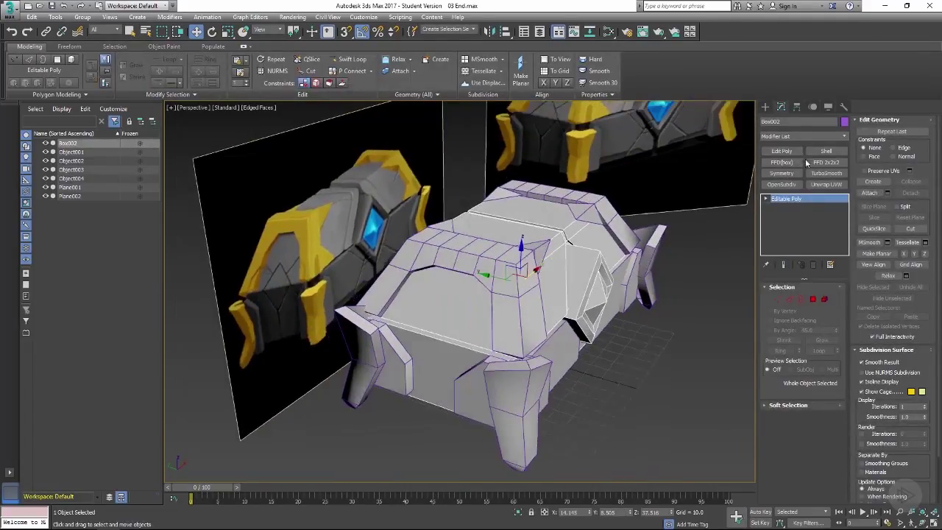
pyautogui.click(781, 174)
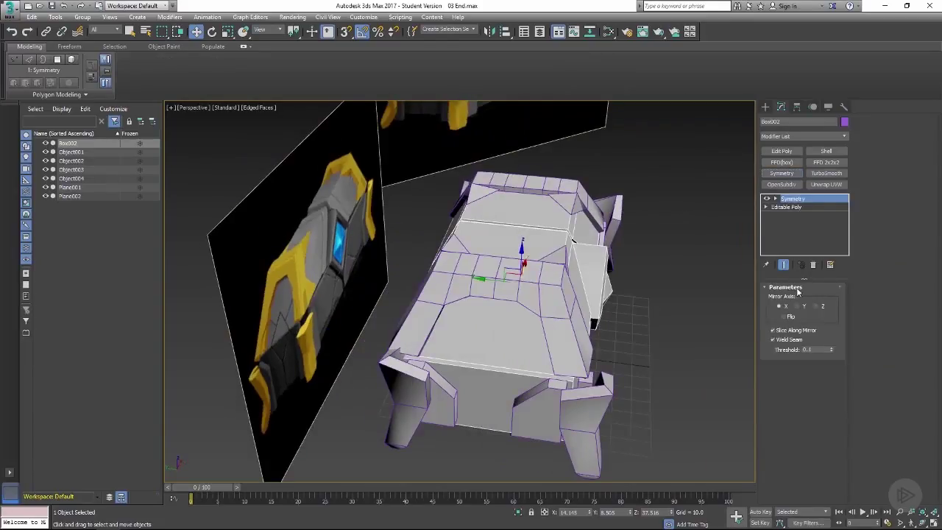
pyautogui.click(797, 306)
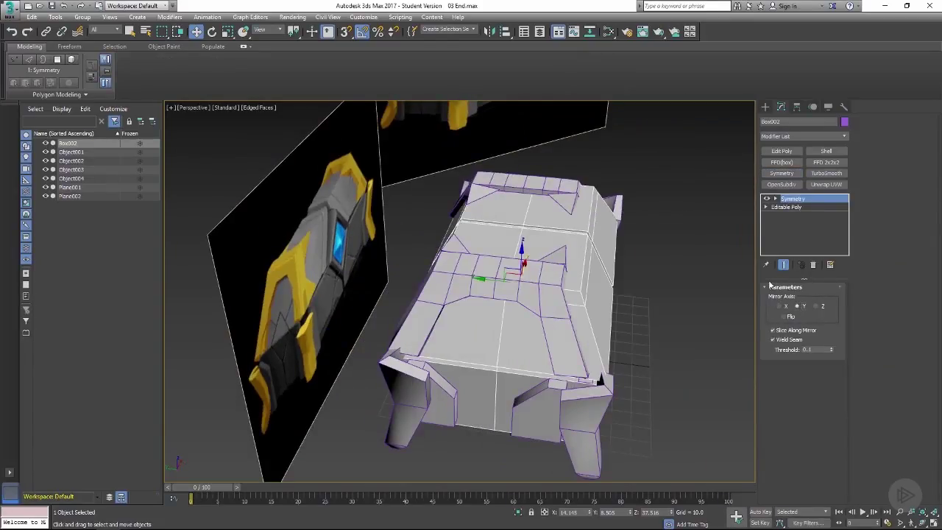
pyautogui.rightClick(804, 205)
pyautogui.click(824, 217)
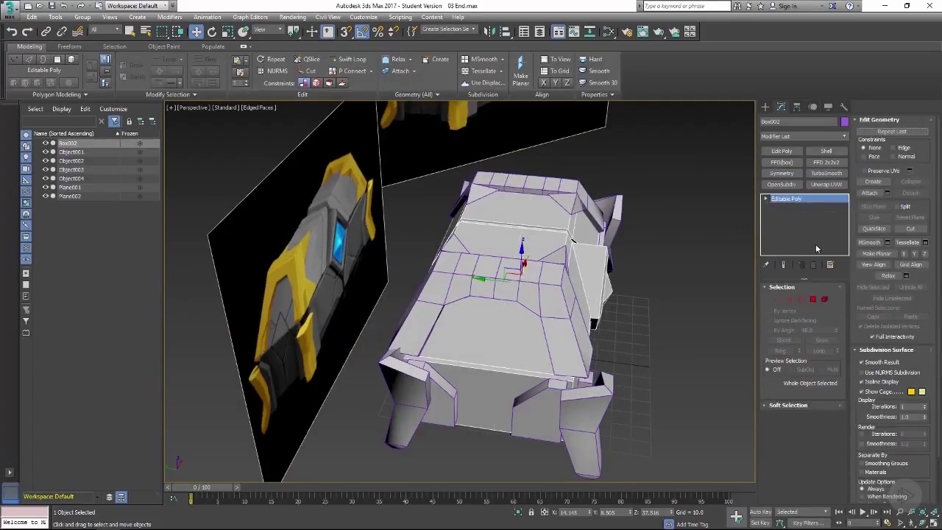
# Step: Detach the diamond-shaped clasp element from the chest body as a separate object and leave element editing
pyautogui.click(824, 299)
pyautogui.click(590, 263)
pyautogui.keyDown('alt'); pyautogui.moveTo(595, 241); pyautogui.dragTo(565, 239, button='middle'); pyautogui.keyUp('alt')
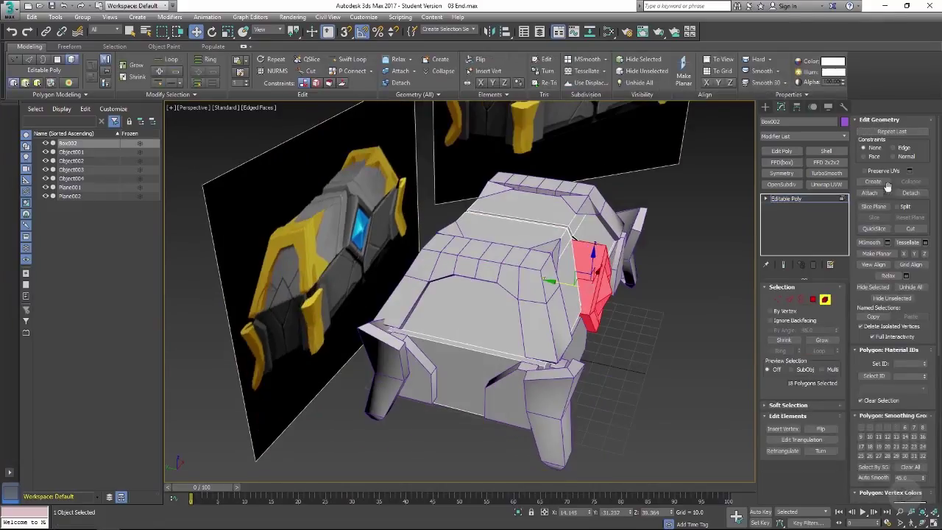
pyautogui.click(910, 192)
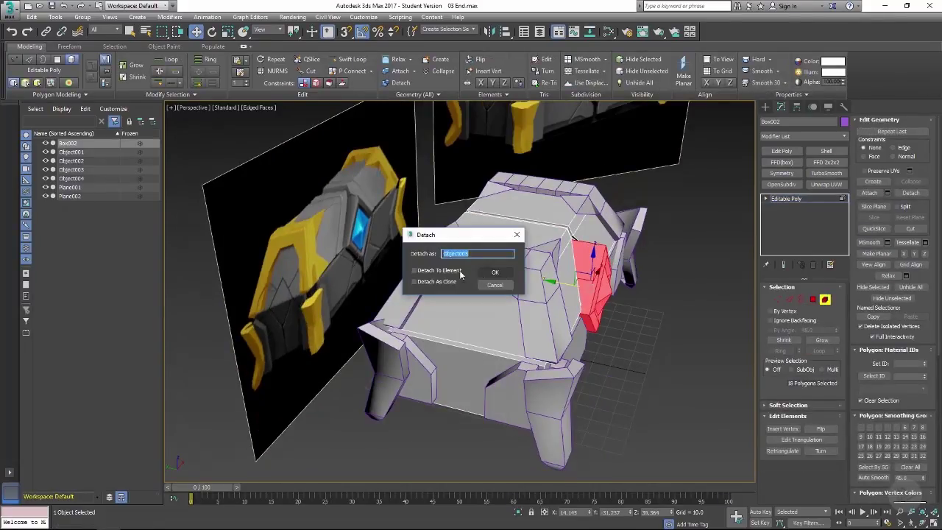
pyautogui.click(504, 274)
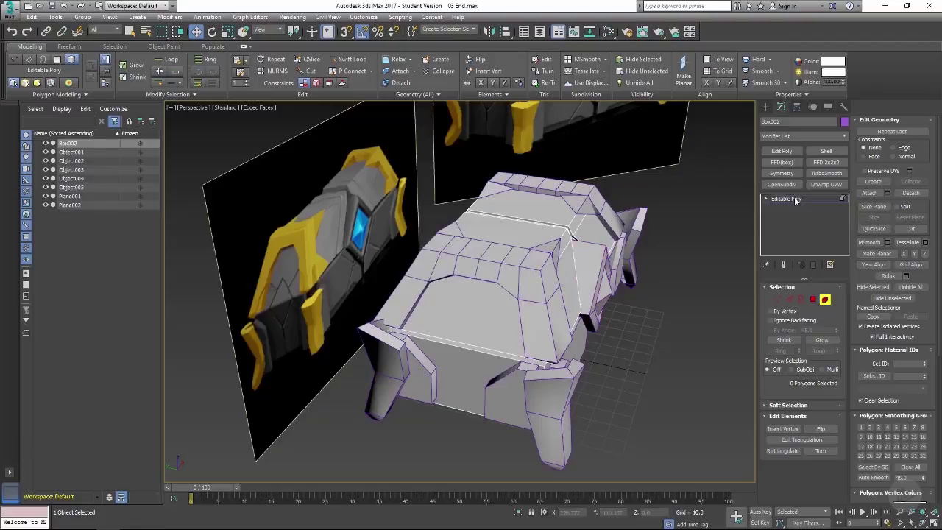
pyautogui.click(795, 198)
# Step: Center the chest body's pivot to the object
pyautogui.keyDown('alt'); pyautogui.moveTo(550, 223); pyautogui.dragTo(579, 232, button='middle'); pyautogui.keyUp('alt')
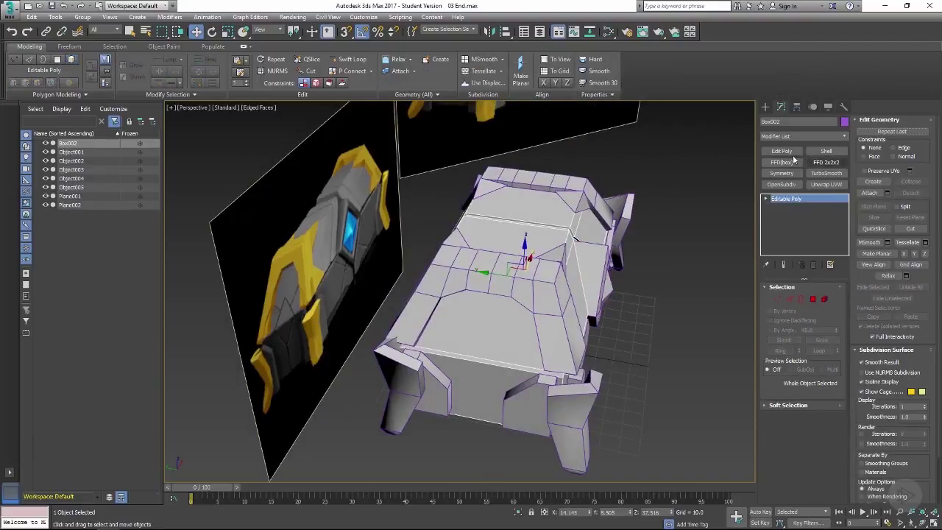
pyautogui.click(796, 107)
pyautogui.click(802, 174)
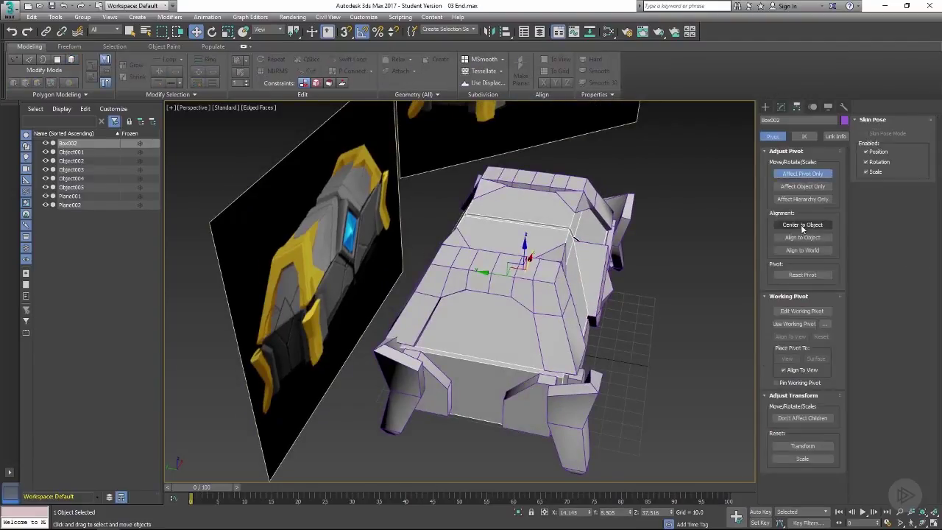
pyautogui.click(802, 224)
pyautogui.click(801, 174)
pyautogui.click(781, 107)
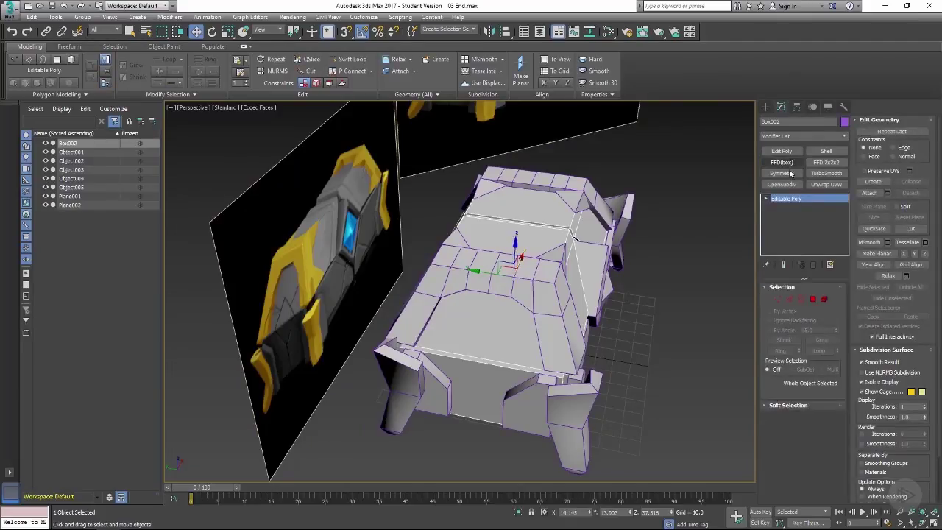
# Step: Add a Symmetry modifier on the Y axis to the chest body
pyautogui.click(784, 174)
pyautogui.keyDown('alt'); pyautogui.moveTo(658, 254); pyautogui.dragTo(725, 257, button='middle'); pyautogui.keyUp('alt')
pyautogui.click(796, 306)
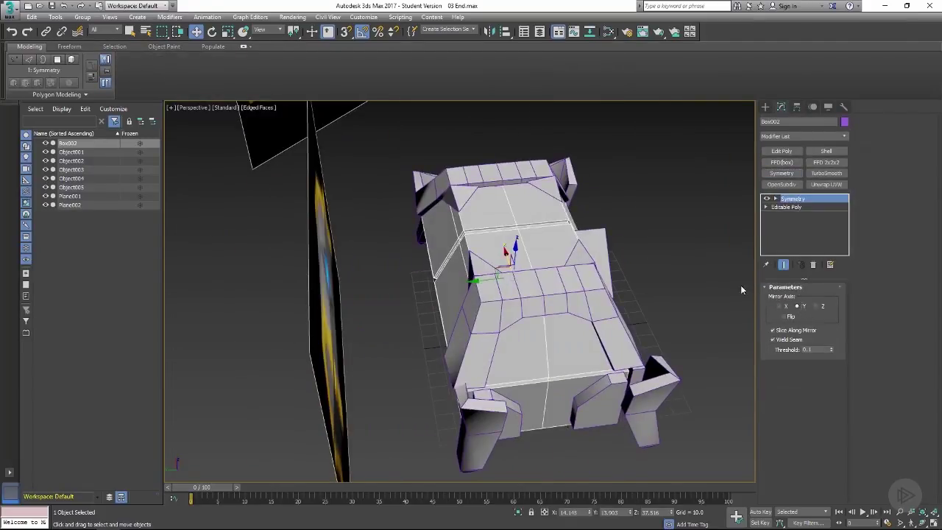
pyautogui.keyDown('alt'); pyautogui.moveTo(652, 254); pyautogui.dragTo(631, 230, button='middle'); pyautogui.keyUp('alt')
# Step: Select the triangular corner pieces on the lid and delete their topmost Symmetry modifier
pyautogui.click(589, 205)
pyautogui.rightClick(798, 199)
pyautogui.click(813, 213)
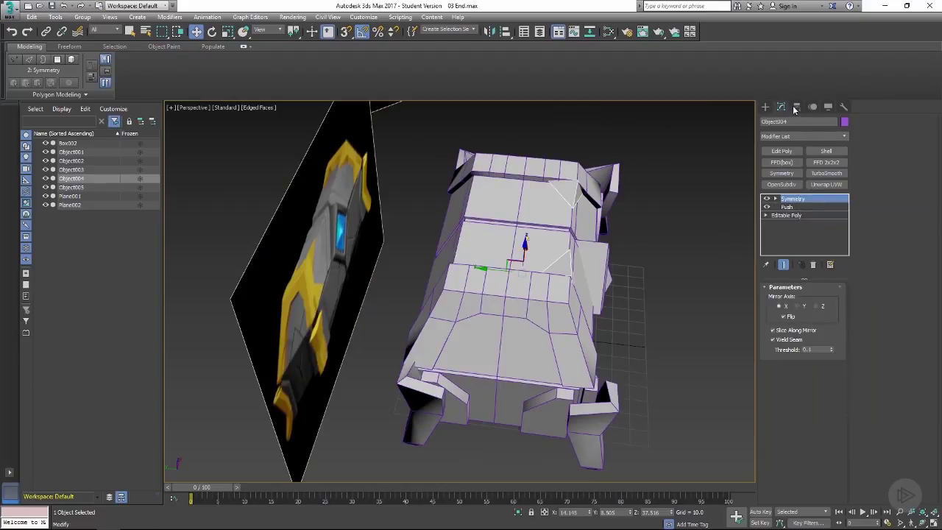
# Step: Align the corner pieces' pivot to the chest body's pivot point in X, Y and Z position
pyautogui.click(796, 108)
pyautogui.click(801, 173)
pyautogui.keyDown('alt'); pyautogui.moveTo(588, 235); pyautogui.dragTo(632, 193, button='middle'); pyautogui.keyUp('alt')
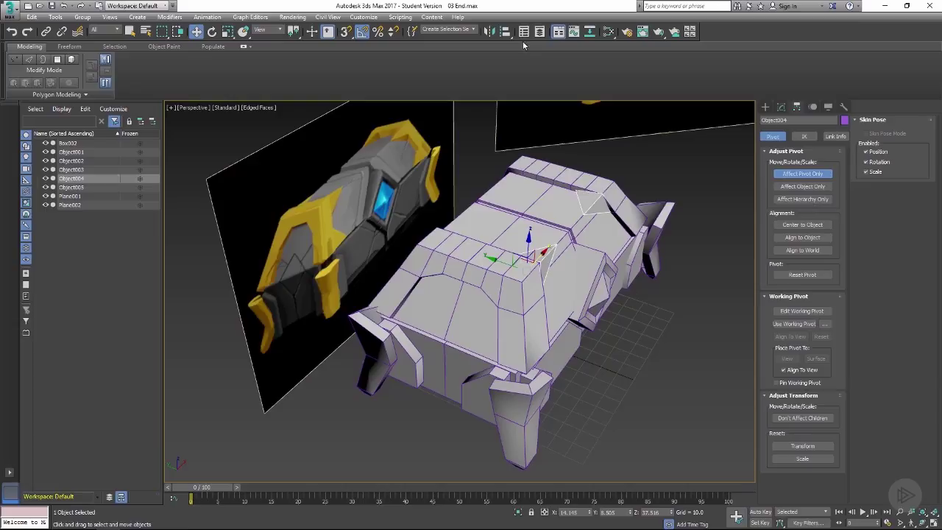
pyautogui.click(505, 31)
pyautogui.click(373, 312)
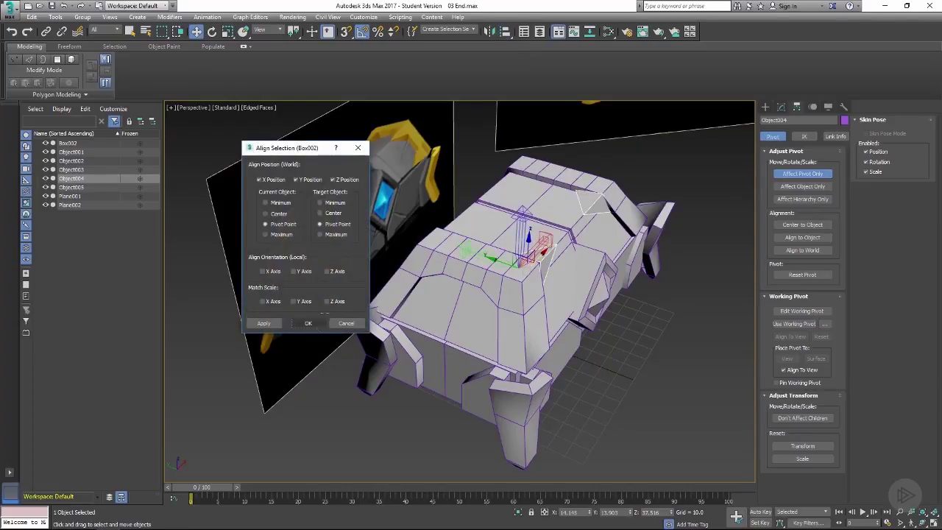
pyautogui.click(309, 323)
pyautogui.click(798, 172)
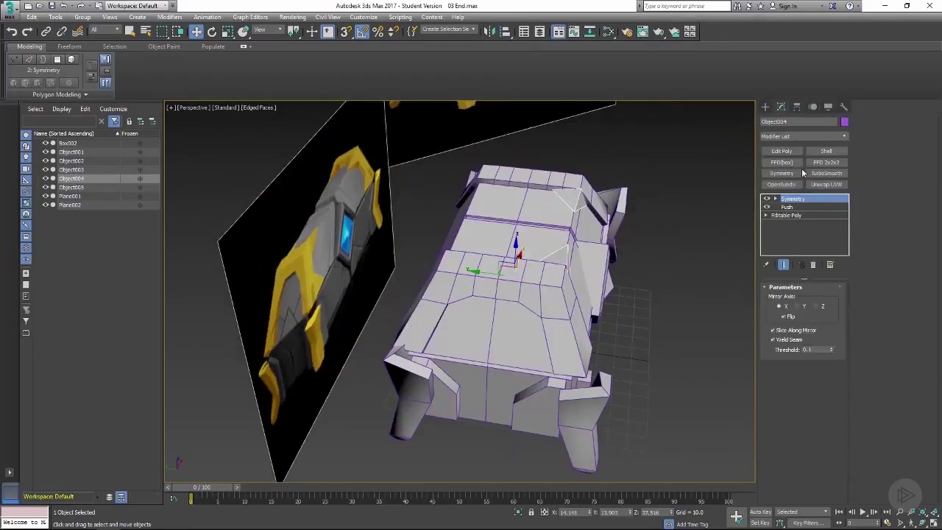
# Step: Add a Symmetry modifier on the Y axis with Flip enabled to the corner pieces and check the shaded lid
pyautogui.click(793, 175)
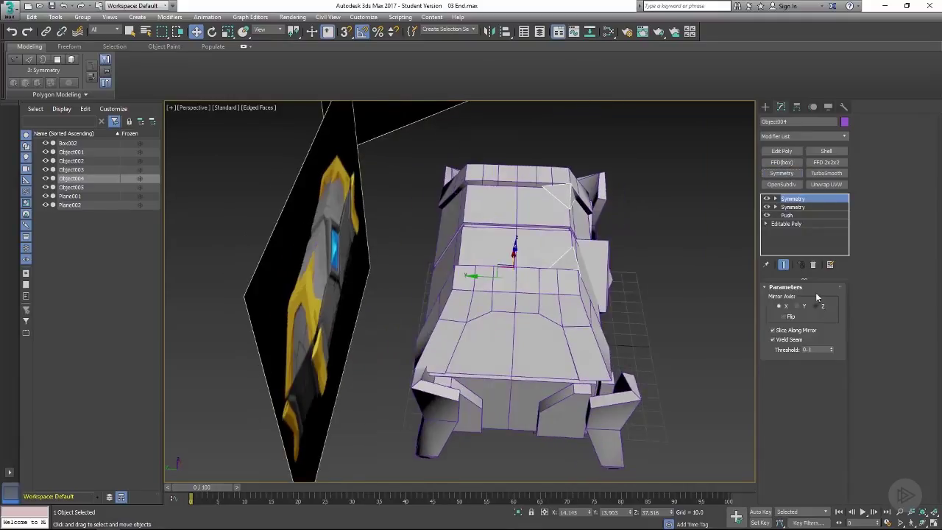
pyautogui.click(784, 316)
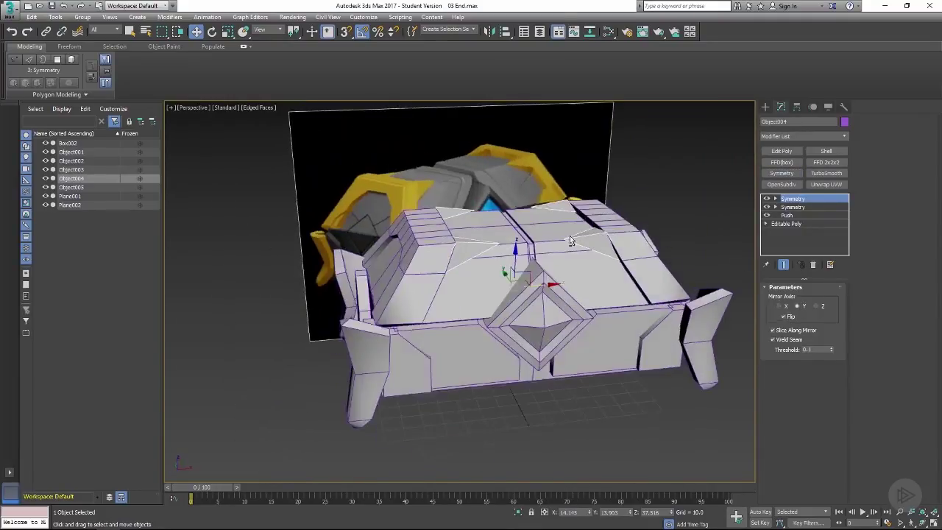
pyautogui.keyDown('alt'); pyautogui.moveTo(603, 213); pyautogui.dragTo(650, 198, button='middle'); pyautogui.keyUp('alt')
pyautogui.press('F4')
pyautogui.press('F4')
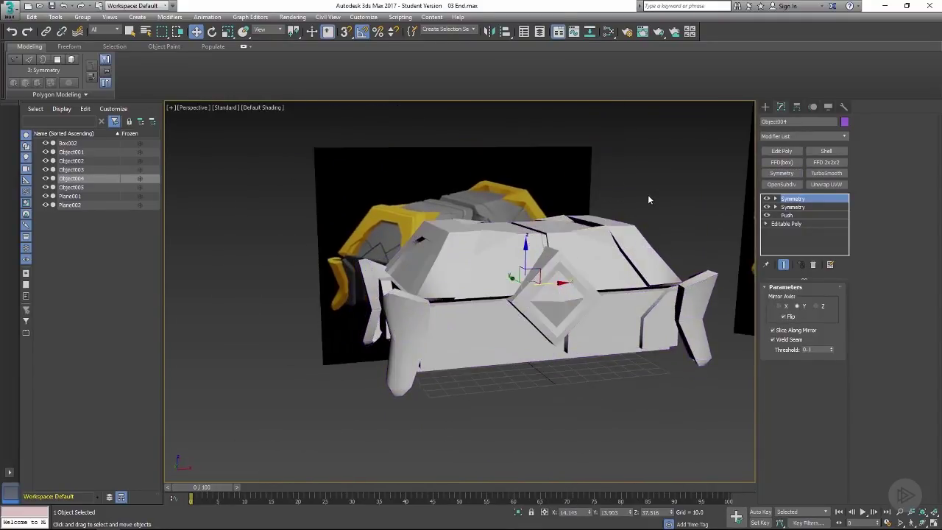
# Step: Select the lid's end trims and compare their thickness with the reference image in edged-faces display
pyautogui.click(649, 197)
pyautogui.keyDown('alt'); pyautogui.moveTo(584, 210); pyautogui.dragTo(709, 153, button='middle'); pyautogui.keyUp('alt')
pyautogui.scroll(2, 416, 248)
pyautogui.keyDown('alt'); pyautogui.moveTo(448, 235); pyautogui.dragTo(493, 221, button='middle'); pyautogui.keyUp('alt')
pyautogui.click(441, 248)
pyautogui.press('F4')
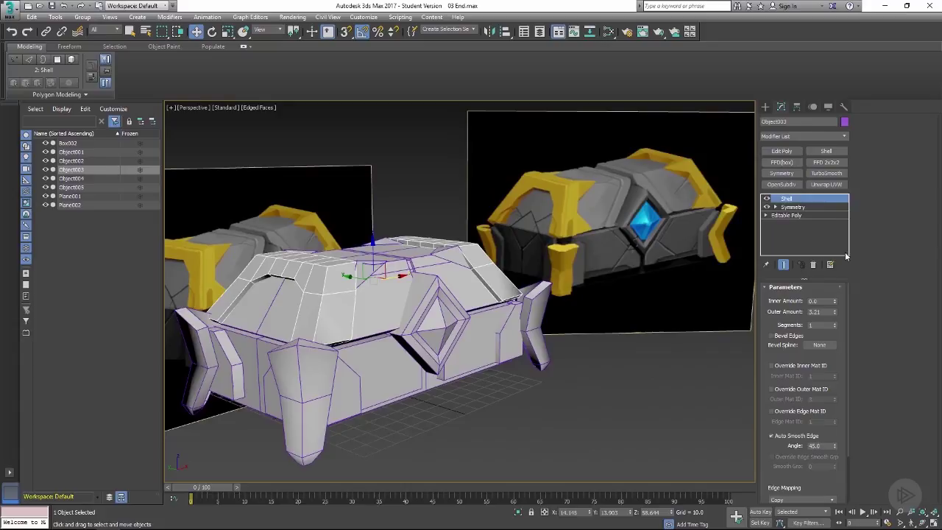
# Step: Try thickening the end trims by raising the Shell modifier's outer amount to about 6.65
pyautogui.click(793, 208)
pyautogui.click(787, 198)
pyautogui.moveTo(835, 315); pyautogui.dragTo(839, 280)
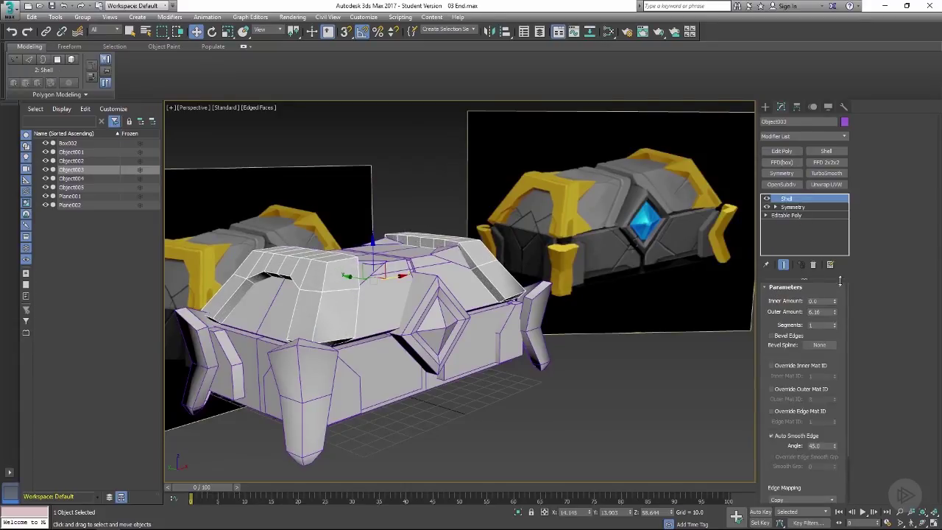
pyautogui.moveTo(835, 313); pyautogui.dragTo(817, 284)
pyautogui.keyDown('alt'); pyautogui.moveTo(574, 254); pyautogui.dragTo(394, 282, button='middle'); pyautogui.keyUp('alt')
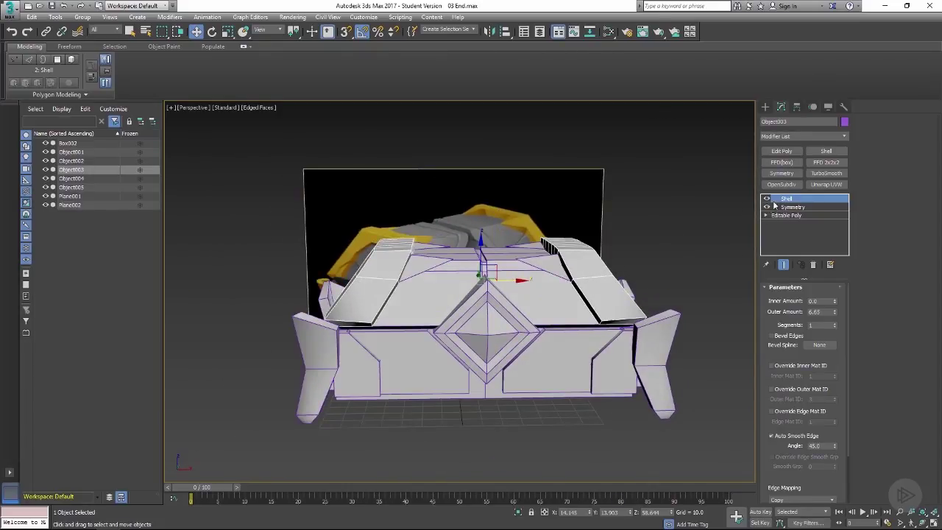
# Step: Delete the Shell modifier from the end trims, keeping their Symmetry modifier
pyautogui.rightClick(793, 202)
pyautogui.click(809, 212)
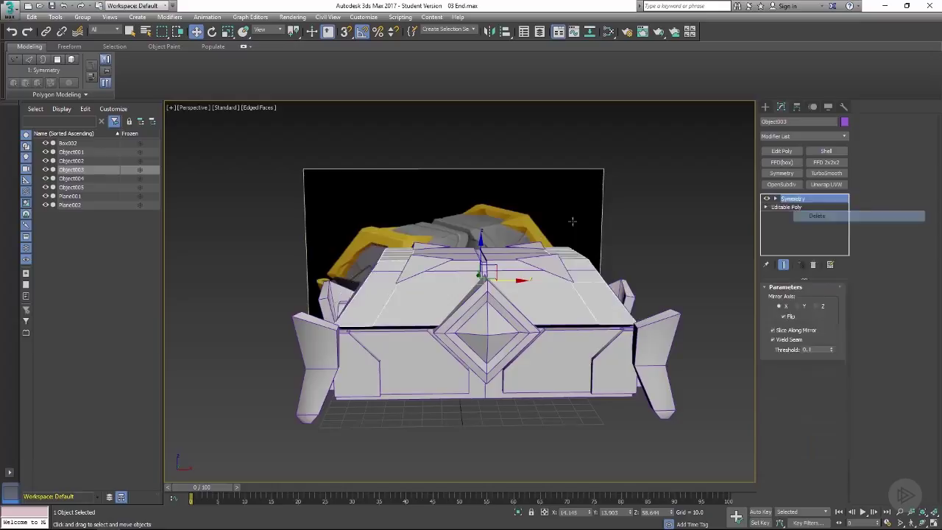
pyautogui.keyDown('alt'); pyautogui.moveTo(570, 236); pyautogui.dragTo(532, 240, button='middle'); pyautogui.keyUp('alt')
pyautogui.scroll(2, 522, 246)
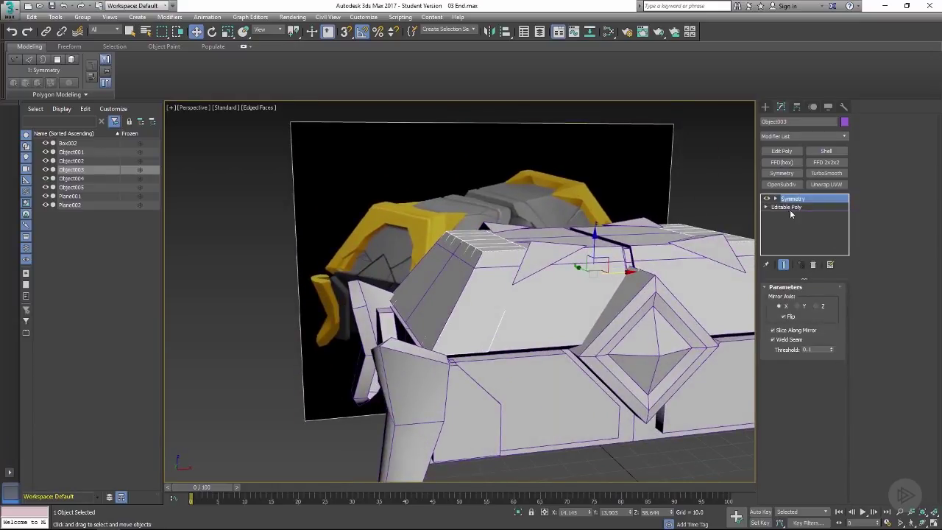
# Step: In the trim's Editable Poly, select all 18 polygons of the arch, including the narrow faces along its inner side
pyautogui.click(786, 206)
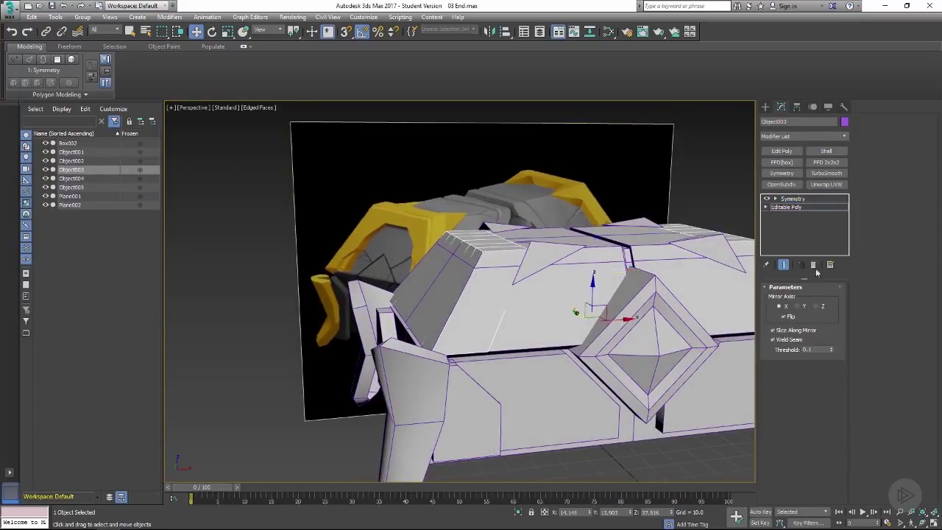
pyautogui.click(812, 299)
pyautogui.click(493, 262)
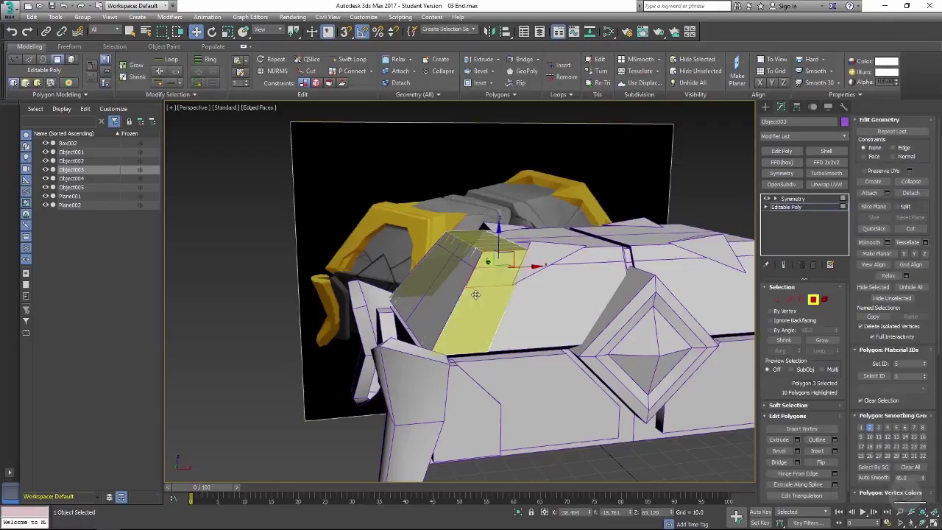
pyautogui.keyDown('shift'); pyautogui.click(476, 285); pyautogui.keyUp('shift')
pyautogui.keyDown('alt'); pyautogui.moveTo(477, 283); pyautogui.dragTo(460, 244, button='middle'); pyautogui.keyUp('alt')
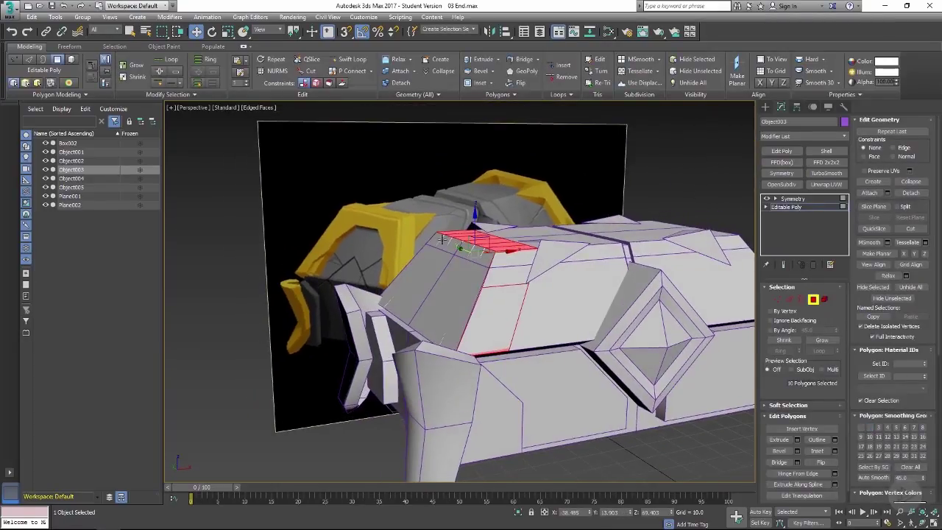
pyautogui.keyDown('shift'); pyautogui.click(438, 239); pyautogui.keyUp('shift')
pyautogui.press('F3')
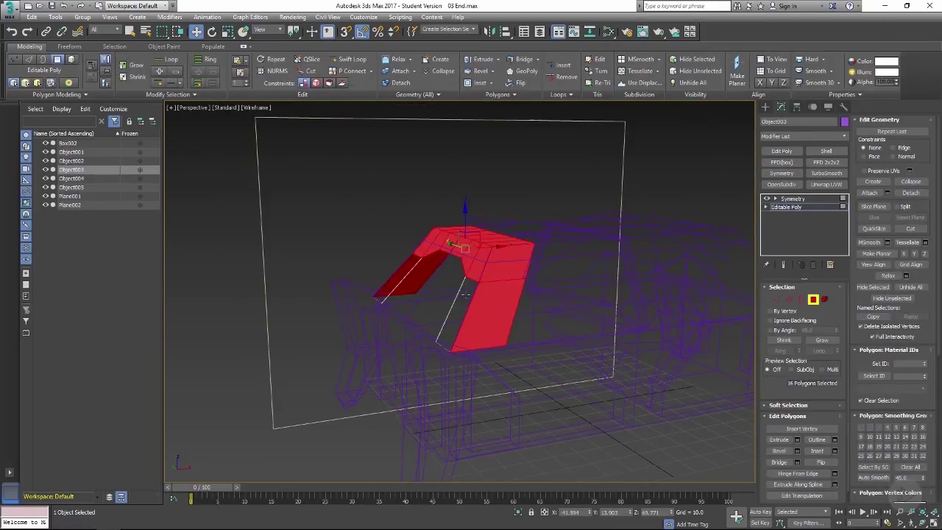
pyautogui.keyDown('ctrl'); pyautogui.click(471, 289); pyautogui.keyUp('ctrl')
pyautogui.keyDown('ctrl'); pyautogui.click(415, 270); pyautogui.keyUp('ctrl')
pyautogui.keyDown('alt'); pyautogui.moveTo(427, 267); pyautogui.dragTo(441, 269, button='middle'); pyautogui.keyUp('alt')
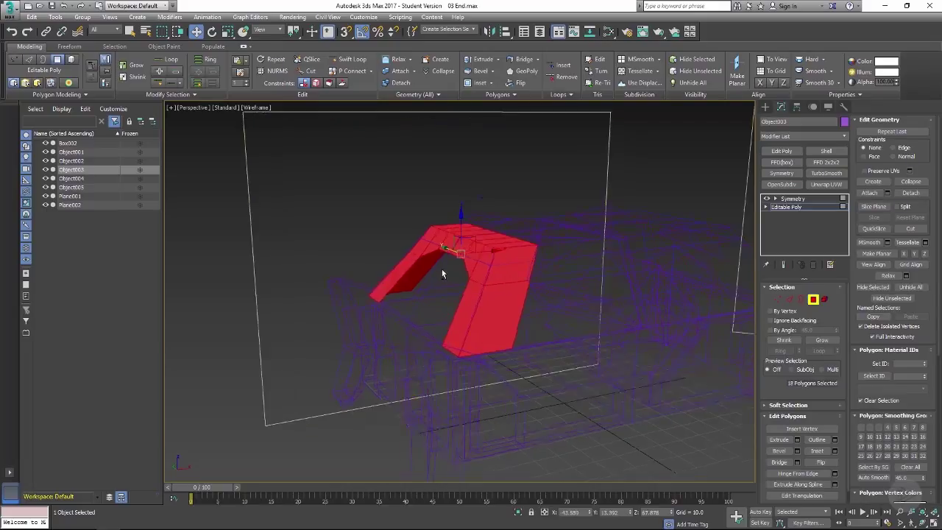
pyautogui.press('F3')
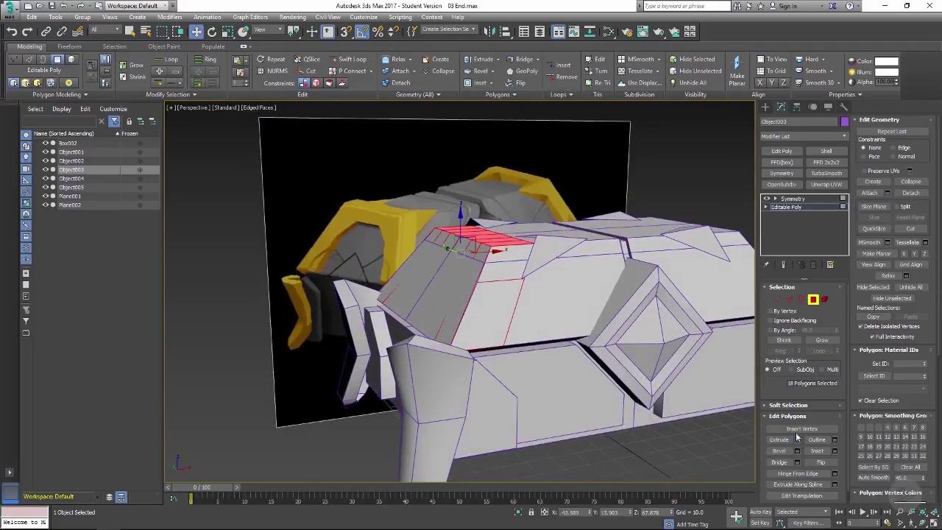
# Step: Extrude the selected trim polygons outward by about 4.8 units
pyautogui.click(797, 440)
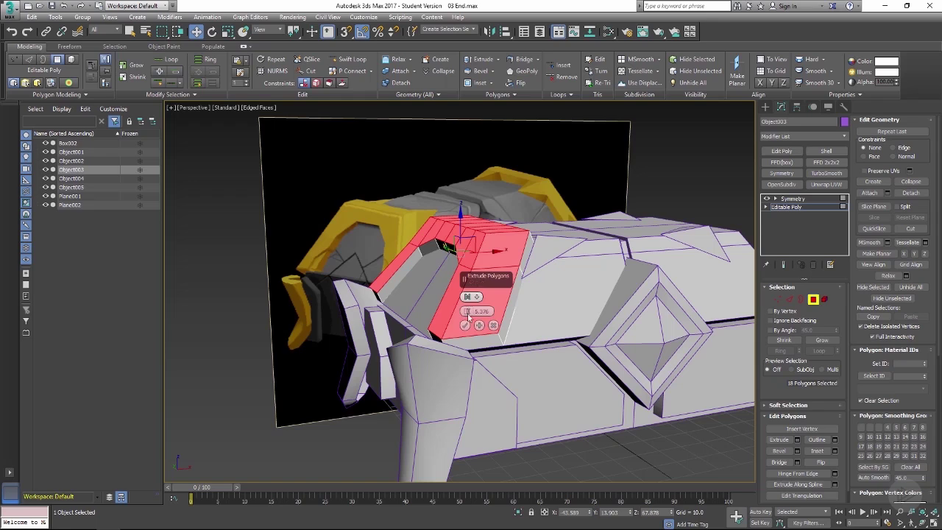
pyautogui.moveTo(468, 311); pyautogui.dragTo(463, 323)
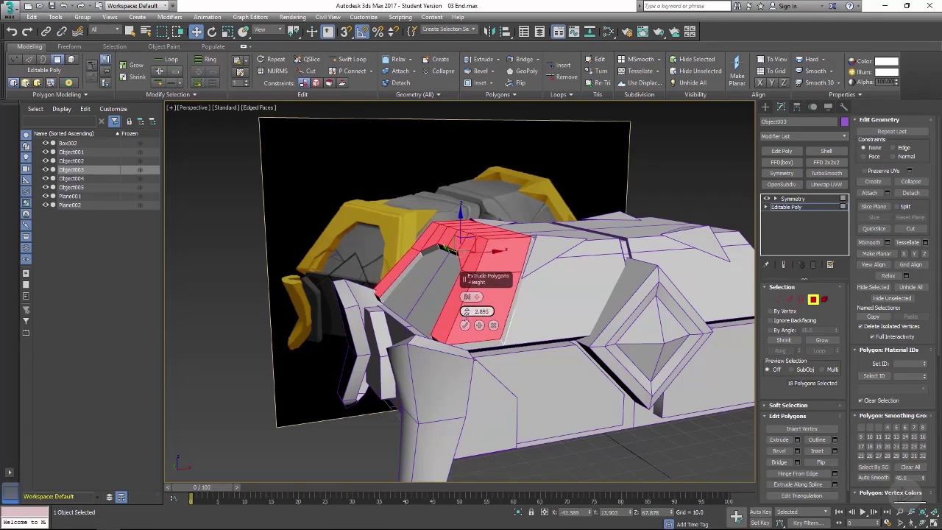
pyautogui.keyDown('alt'); pyautogui.moveTo(414, 297); pyautogui.dragTo(434, 272, button='middle'); pyautogui.keyUp('alt')
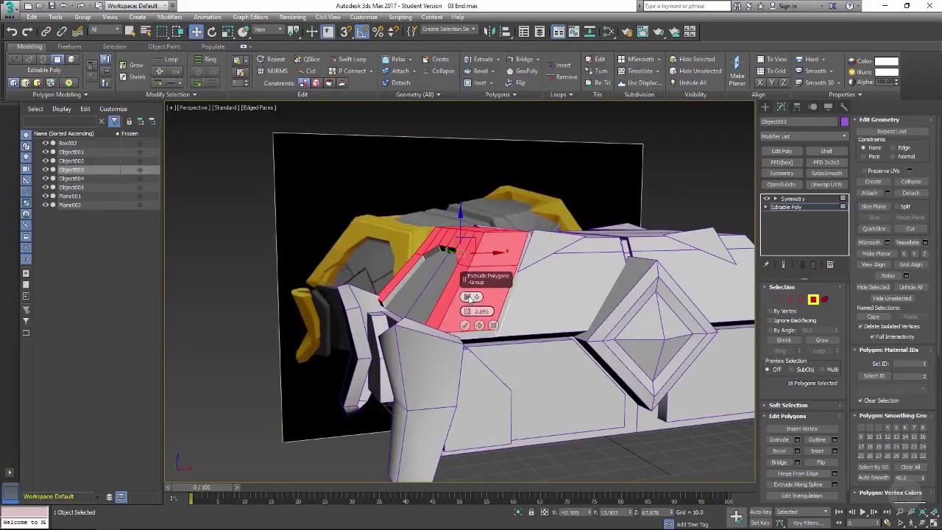
pyautogui.moveTo(466, 306)
pyautogui.keyDown('alt'); pyautogui.mouseDown(button='middle')
pyautogui.moveTo(500, 270)
pyautogui.moveTo(470, 317)
pyautogui.mouseUp(button='middle'); pyautogui.keyUp('alt')
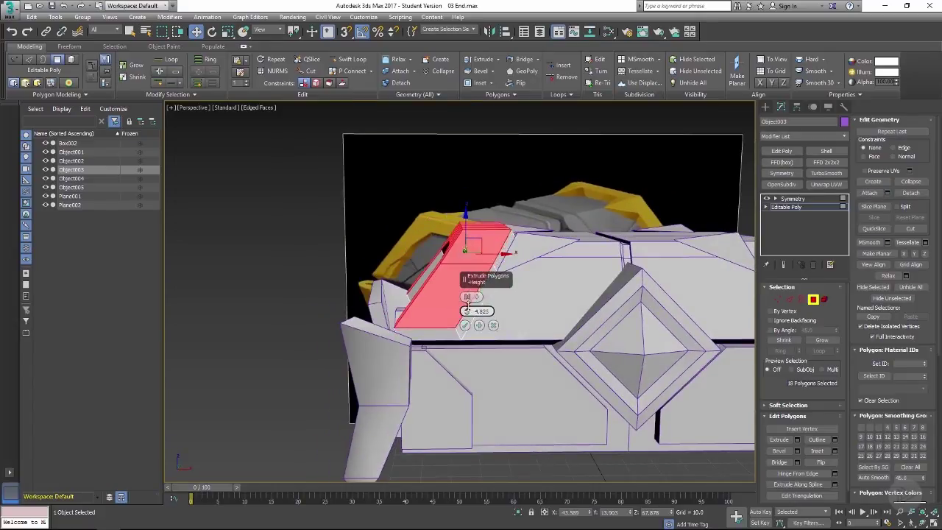
pyautogui.click(465, 305)
# Step: Shift the extruded trim polygons slightly along X and scale them slightly to refine the arch
pyautogui.moveTo(491, 242); pyautogui.dragTo(496, 241)
pyautogui.moveTo(497, 242)
pyautogui.keyDown('alt'); pyautogui.mouseDown(button='middle')
pyautogui.moveTo(512, 233)
pyautogui.moveTo(484, 219)
pyautogui.moveTo(489, 229)
pyautogui.mouseUp(button='middle'); pyautogui.keyUp('alt')
pyautogui.press('r')
pyautogui.moveTo(464, 235); pyautogui.dragTo(465, 227)
pyautogui.press('w')
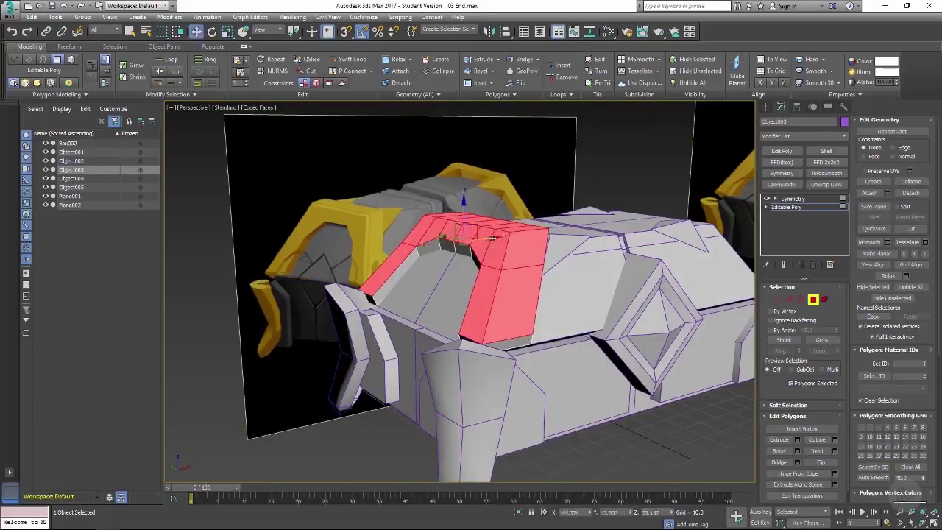
# Step: Examine the end trim's edges around the front bend and inner arch, in both shaded and wireframe display
pyautogui.keyDown('alt'); pyautogui.moveTo(491, 237); pyautogui.dragTo(487, 262, button='middle'); pyautogui.keyUp('alt')
pyautogui.press('r')
pyautogui.press('2')
pyautogui.click(488, 262)
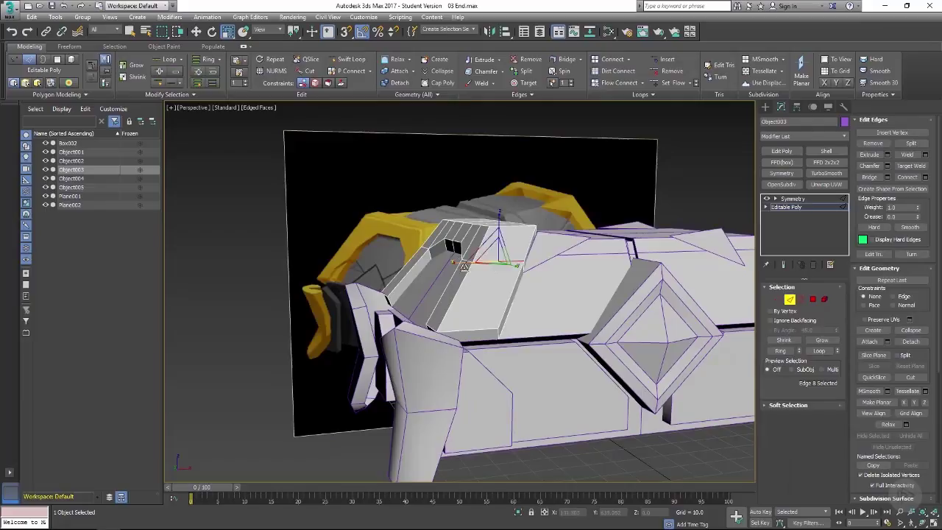
pyautogui.scroll(4, 466, 256)
pyautogui.press('w')
pyautogui.keyDown('ctrl'); pyautogui.click(466, 244); pyautogui.keyUp('ctrl')
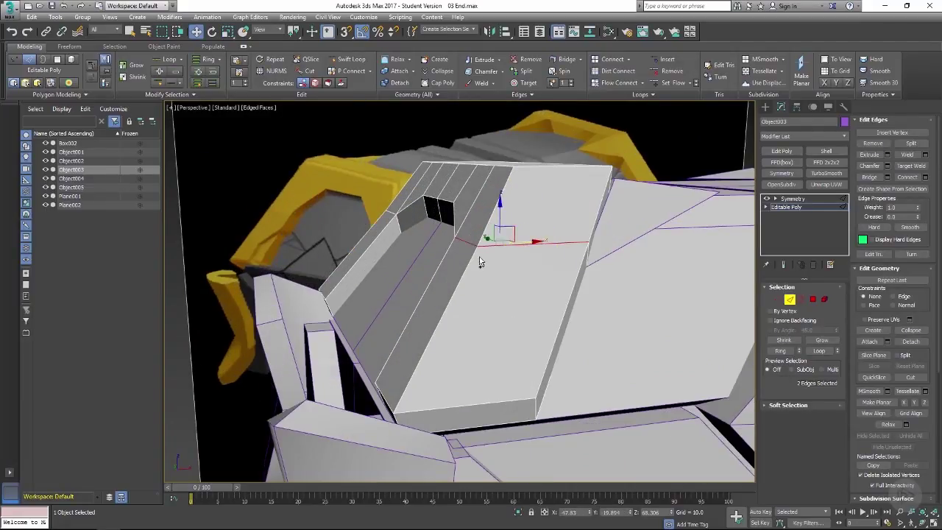
pyautogui.click(479, 261)
pyautogui.keyDown('alt'); pyautogui.moveTo(500, 264); pyautogui.dragTo(392, 220, button='middle'); pyautogui.keyUp('alt')
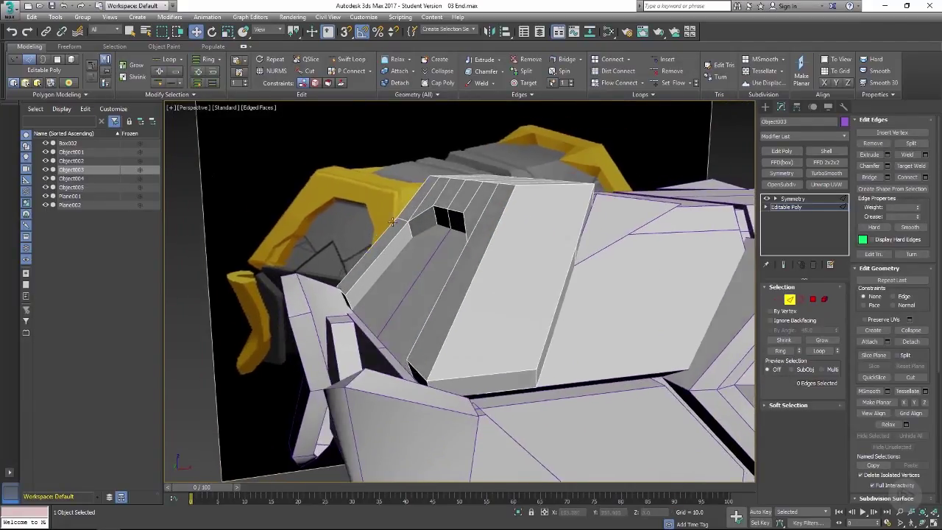
pyautogui.click(404, 227)
pyautogui.click(479, 248)
pyautogui.moveTo(481, 248)
pyautogui.keyDown('alt'); pyautogui.mouseDown(button='middle')
pyautogui.moveTo(473, 242)
pyautogui.moveTo(526, 245)
pyautogui.moveTo(505, 254)
pyautogui.moveTo(513, 290)
pyautogui.moveTo(380, 252)
pyautogui.moveTo(371, 268)
pyautogui.moveTo(393, 276)
pyautogui.moveTo(596, 267)
pyautogui.moveTo(484, 273)
pyautogui.moveTo(544, 269)
pyautogui.moveTo(536, 273)
pyautogui.mouseUp(button='middle'); pyautogui.keyUp('alt')
pyautogui.click(507, 255)
pyautogui.click(503, 263)
pyautogui.click(512, 277)
pyautogui.press('F3')
pyautogui.press('1')
pyautogui.press('F3')
pyautogui.scroll(5, 481, 265)
pyautogui.moveTo(481, 264)
pyautogui.keyDown('alt'); pyautogui.mouseDown(button='middle')
pyautogui.moveTo(531, 274)
pyautogui.moveTo(658, 252)
pyautogui.mouseUp(button='middle'); pyautogui.keyUp('alt')
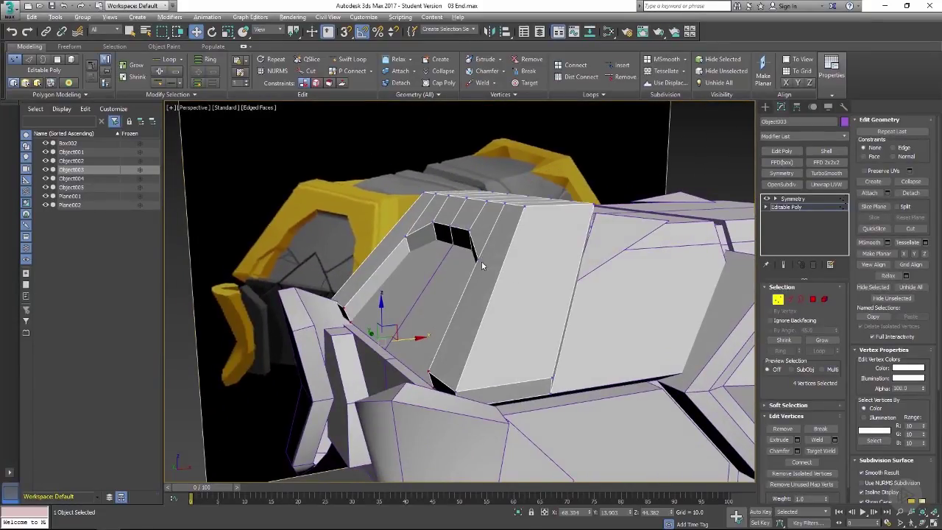
pyautogui.keyDown('alt'); pyautogui.moveTo(482, 265); pyautogui.dragTo(507, 260, button='middle'); pyautogui.keyUp('alt')
pyautogui.hotkey('alt', 'c')
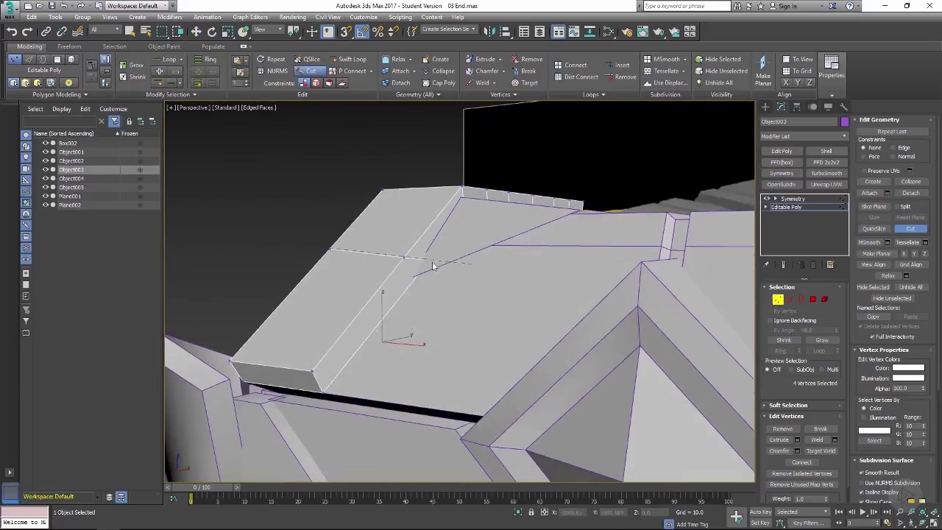
pyautogui.press('F4')
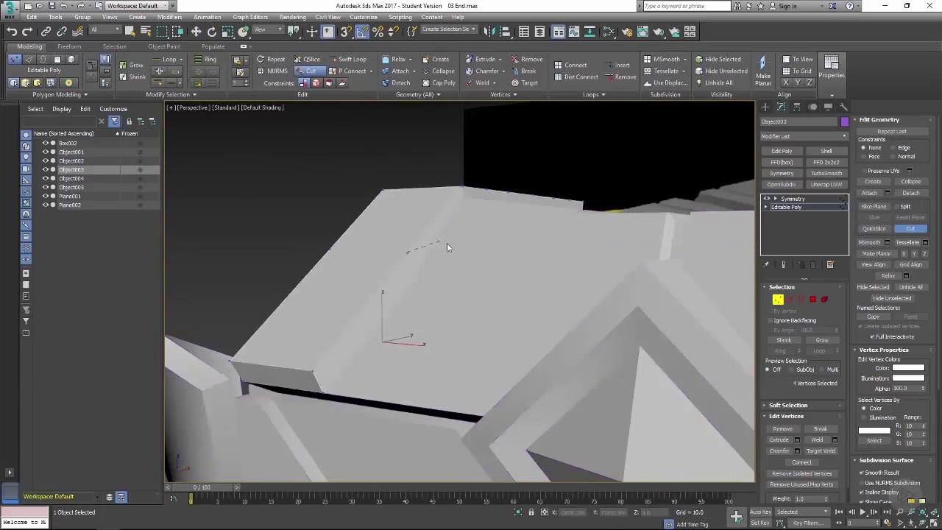
pyautogui.press('F3')
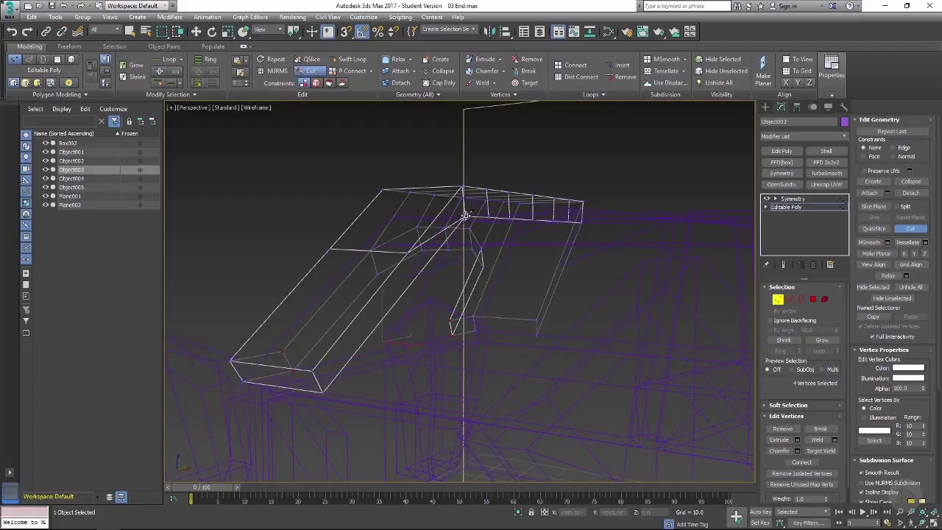
pyautogui.keyDown('alt'); pyautogui.moveTo(446, 271); pyautogui.dragTo(356, 258, button='middle'); pyautogui.keyUp('alt')
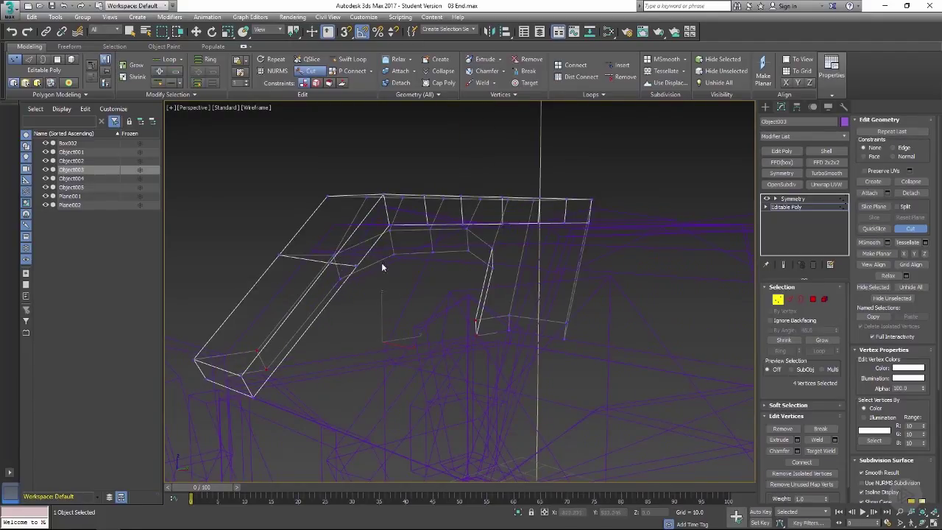
pyautogui.scroll(-2, 380, 262)
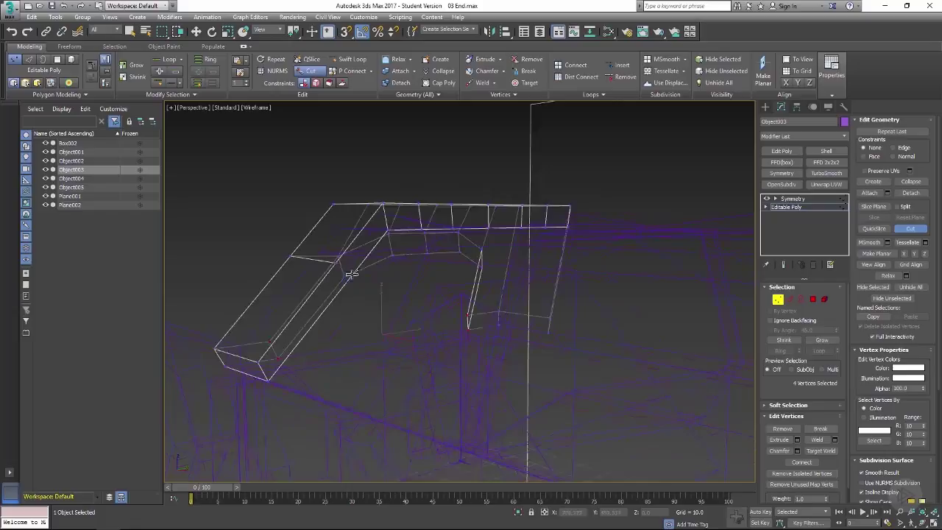
pyautogui.scroll(2, 351, 273)
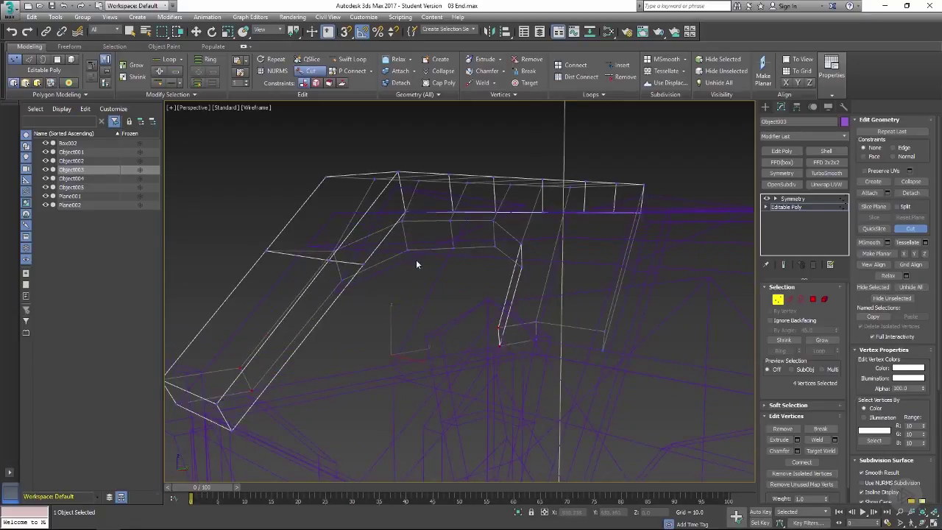
pyautogui.press('F3')
pyautogui.scroll(-4, 421, 264)
pyautogui.moveTo(421, 265)
pyautogui.keyDown('alt'); pyautogui.mouseDown(button='middle')
pyautogui.moveTo(476, 297)
pyautogui.moveTo(589, 278)
pyautogui.mouseUp(button='middle'); pyautogui.keyUp('alt')
# Step: Leave the trim's vertex editing and compare the whole chest's shape, without edge display, against the reference images
pyautogui.click(781, 208)
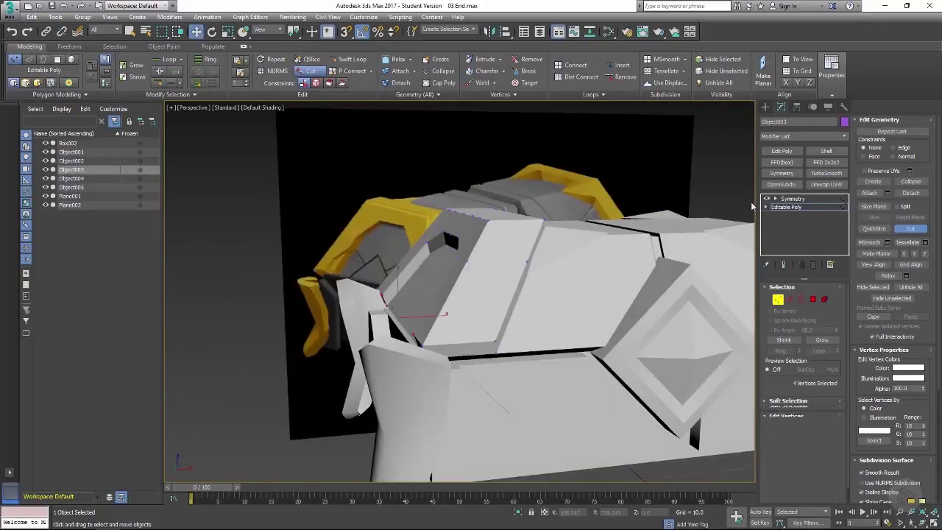
pyautogui.press('F4')
pyautogui.scroll(-3, 646, 161)
pyautogui.keyDown('alt'); pyautogui.moveTo(646, 161); pyautogui.dragTo(596, 209, button='middle'); pyautogui.keyUp('alt')
pyautogui.press('F4')
pyautogui.click(633, 175)
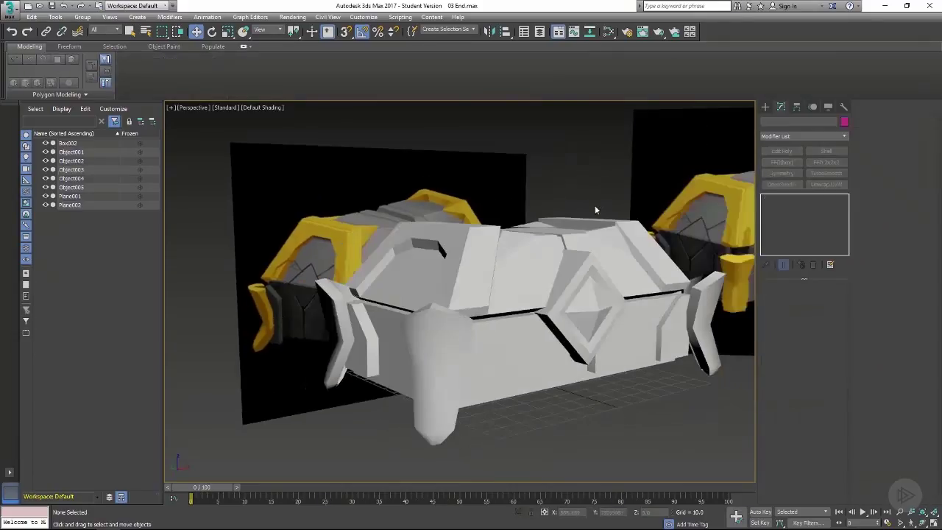
pyautogui.press('F4')
pyautogui.press('F4')
pyautogui.scroll(-2, 464, 270)
pyautogui.keyDown('alt'); pyautogui.moveTo(464, 270); pyautogui.dragTo(500, 250, button='middle'); pyautogui.keyUp('alt')
# Step: Select the end trim's two sloping outer polygons at the chest's front and move them outward by about 2 units along Y
pyautogui.click(506, 247)
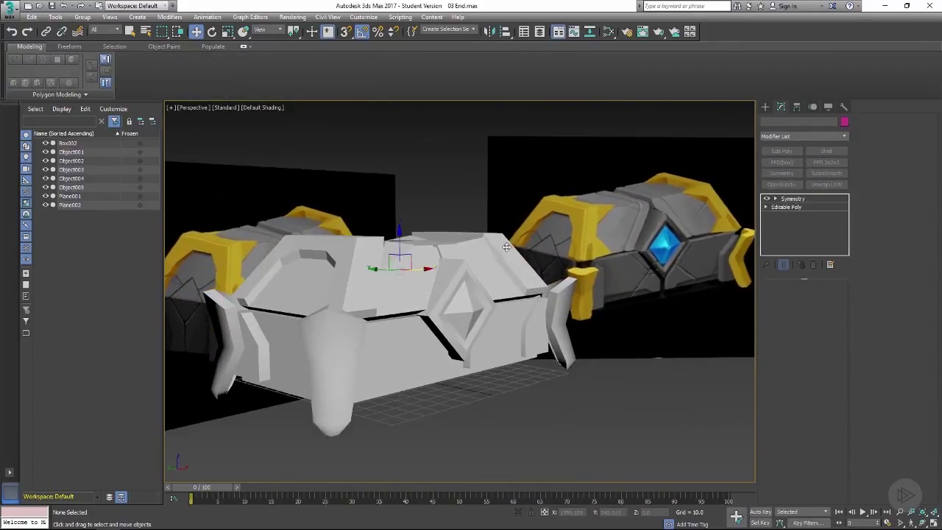
pyautogui.click(781, 206)
pyautogui.click(813, 299)
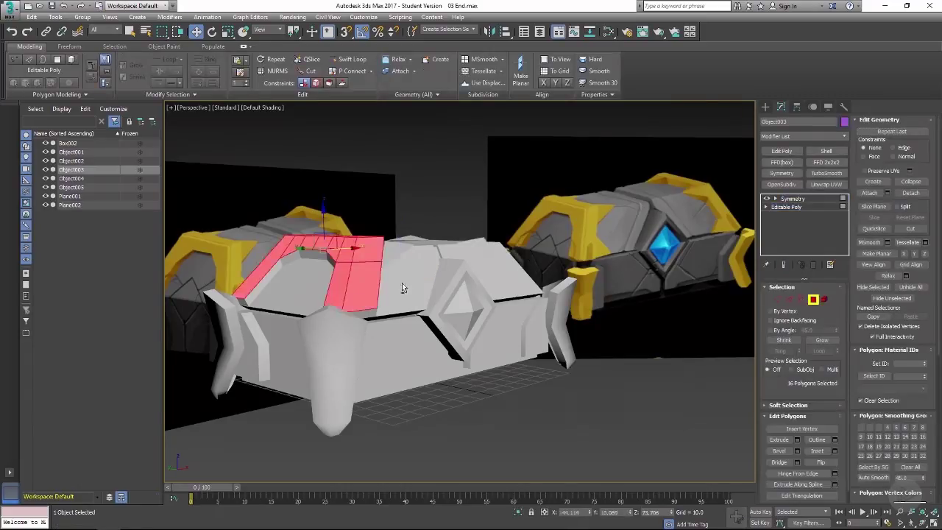
pyautogui.click(353, 281)
pyautogui.keyDown('alt'); pyautogui.moveTo(353, 281); pyautogui.dragTo(332, 276, button='middle'); pyautogui.keyUp('alt')
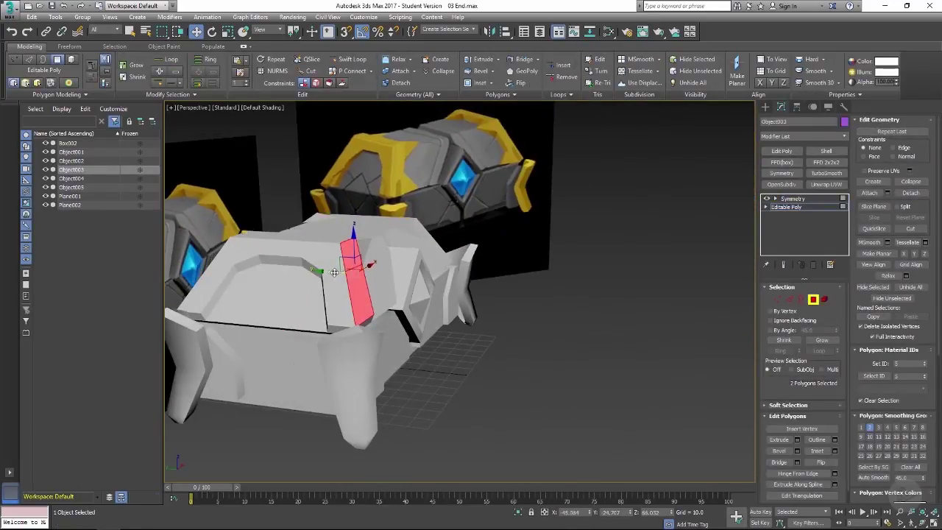
pyautogui.moveTo(334, 272); pyautogui.dragTo(334, 272)
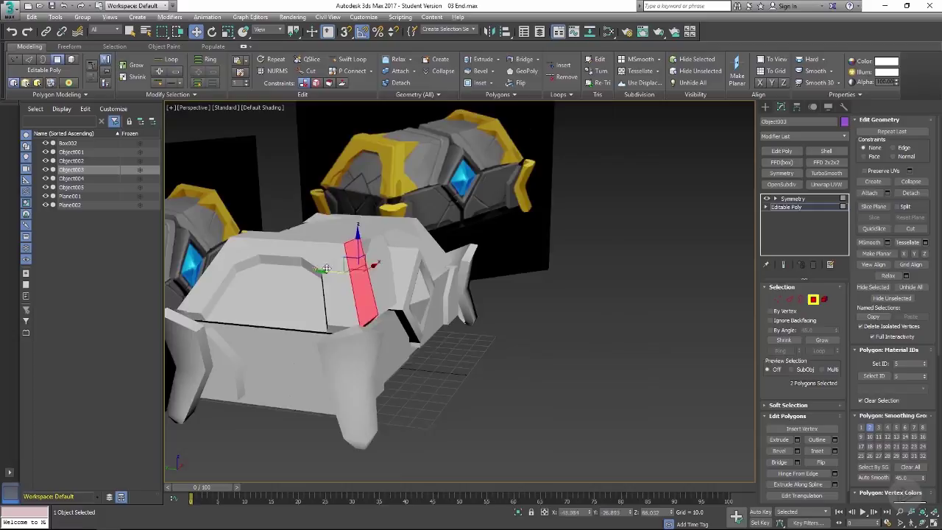
pyautogui.keyDown('alt'); pyautogui.moveTo(325, 268); pyautogui.dragTo(551, 250, button='middle'); pyautogui.keyUp('alt')
# Step: Align the end trims' pivot to the lid's pivot using Affect Pivot Only and the Align tool
pyautogui.click(792, 198)
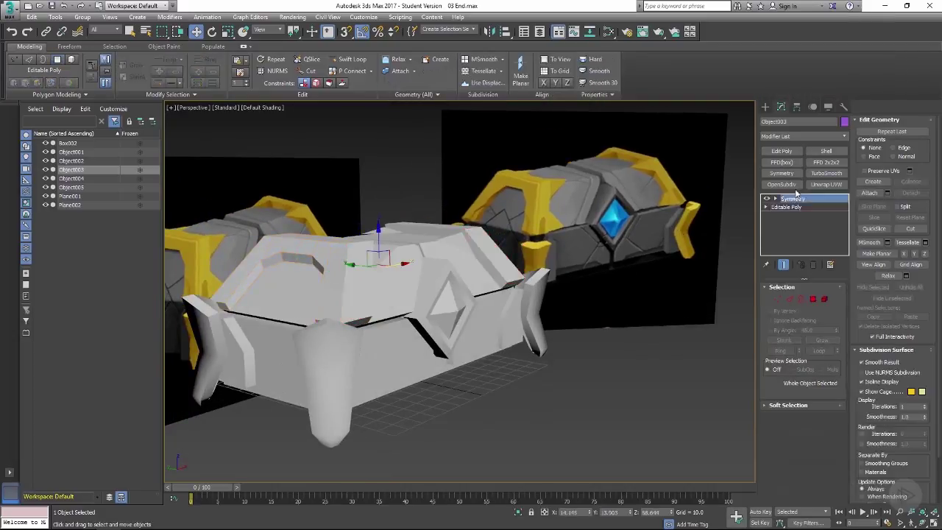
pyautogui.click(796, 107)
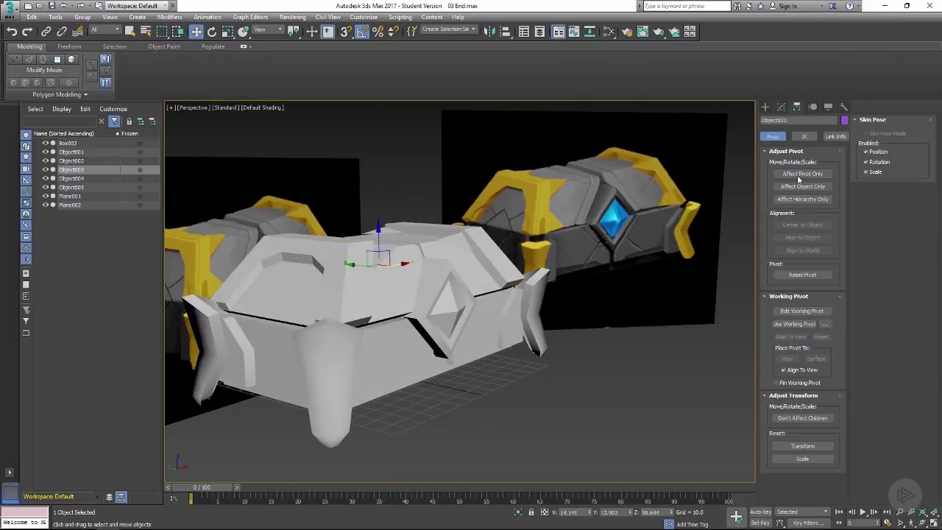
pyautogui.keyDown('alt'); pyautogui.moveTo(439, 178); pyautogui.dragTo(428, 216, button='middle'); pyautogui.keyUp('alt')
pyautogui.hotkey('alt', 'a')
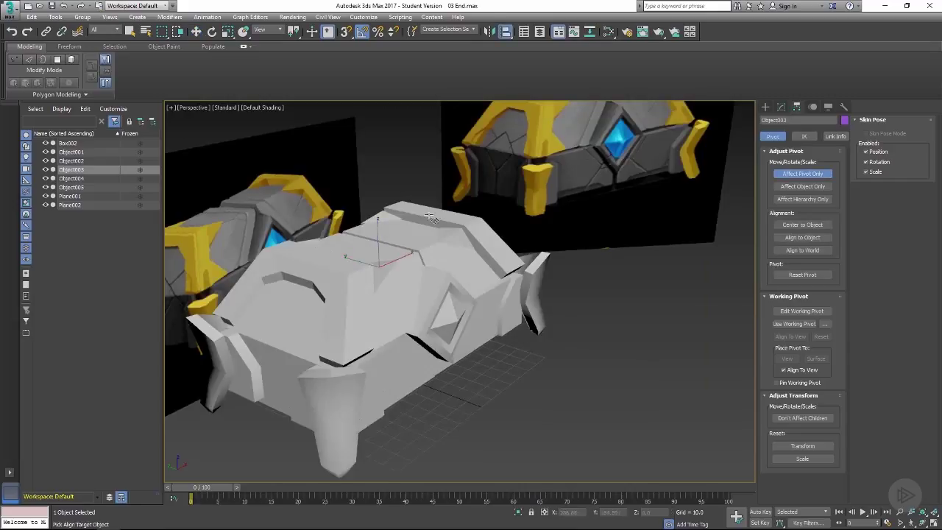
pyautogui.click(423, 232)
pyautogui.click(310, 325)
pyautogui.click(801, 174)
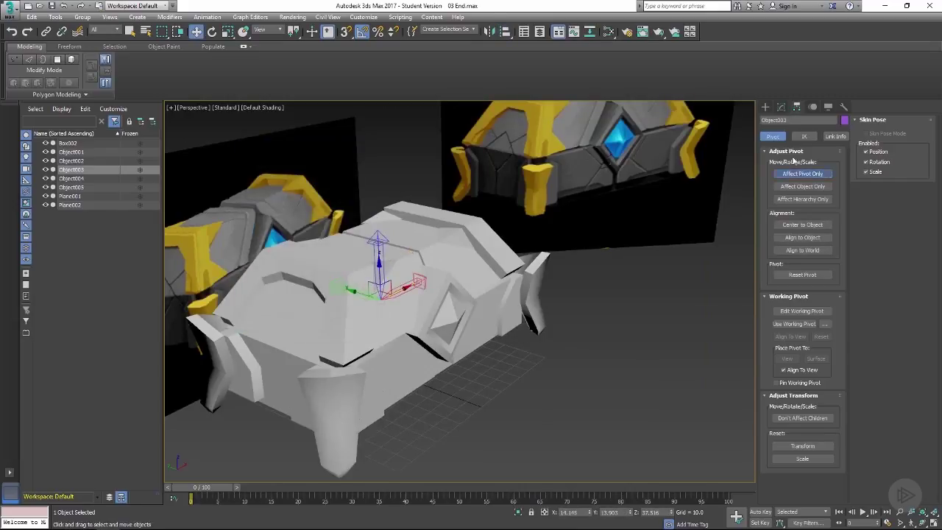
# Step: Add a second Symmetry modifier to the end trims, mirrored across the Y axis with Flip enabled
pyautogui.click(780, 109)
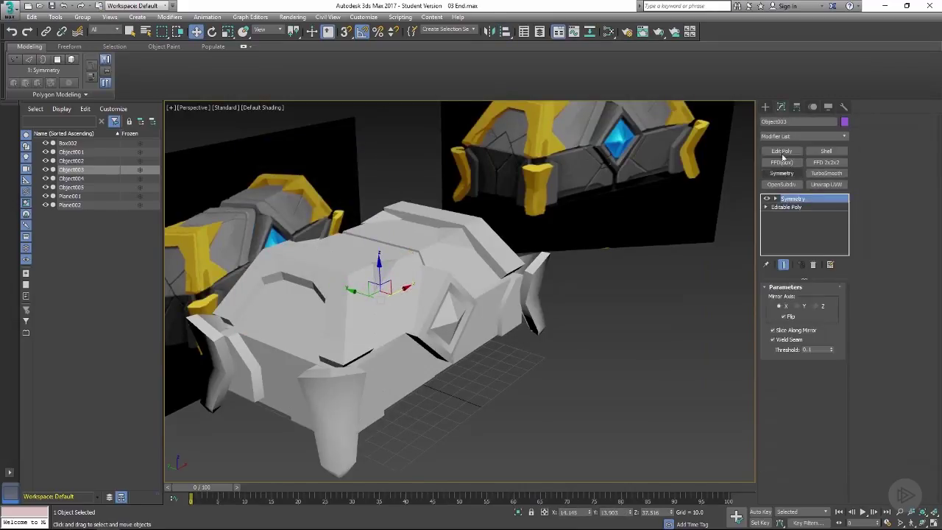
pyautogui.click(774, 175)
pyautogui.moveTo(602, 243); pyautogui.dragTo(637, 221, button='middle')
pyautogui.click(800, 307)
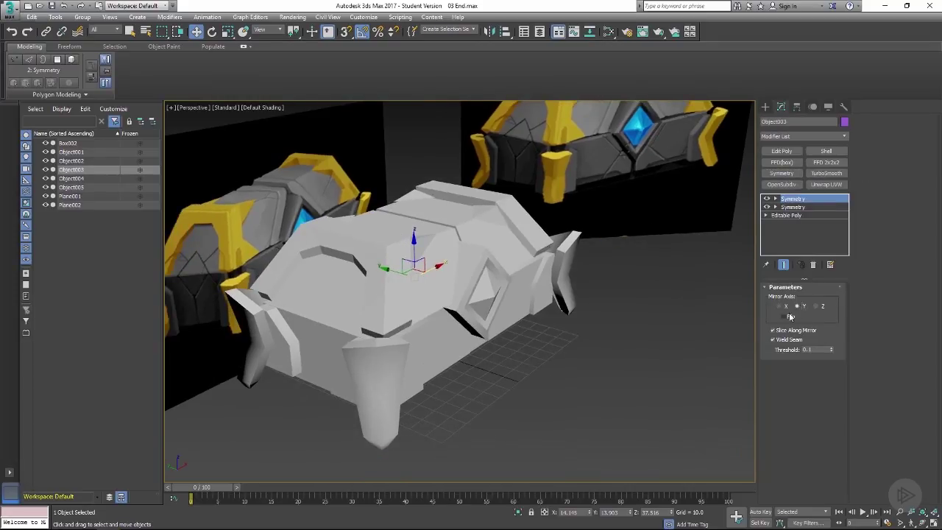
pyautogui.click(789, 316)
pyautogui.keyDown('alt'); pyautogui.moveTo(733, 301); pyautogui.dragTo(416, 224, button='middle'); pyautogui.keyUp('alt')
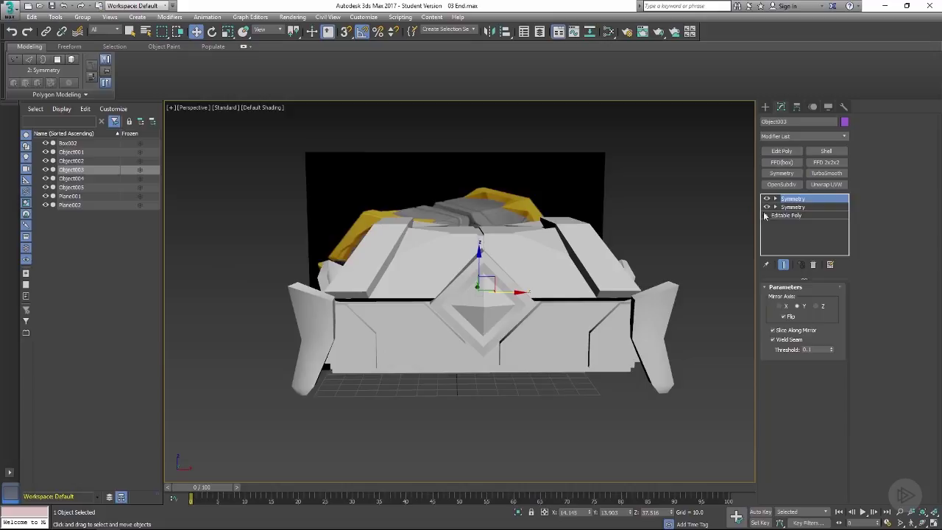
# Step: In the trim's Editable Poly, shift the inward-facing top edge loop just over 3 units along X toward the chest's end
pyautogui.click(782, 210)
pyautogui.click(781, 216)
pyautogui.press('2')
pyautogui.scroll(2, 402, 232)
pyautogui.press('F4')
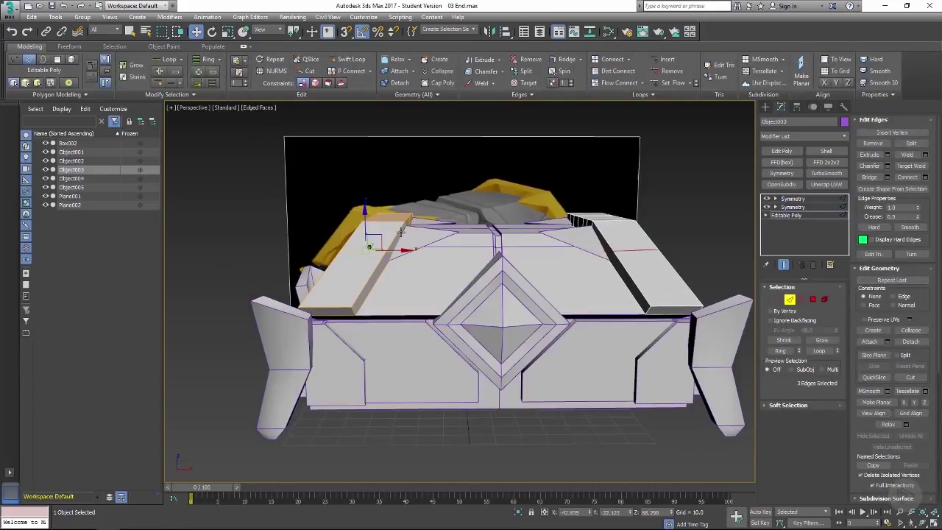
pyautogui.press('F4')
pyautogui.doubleClick(384, 252)
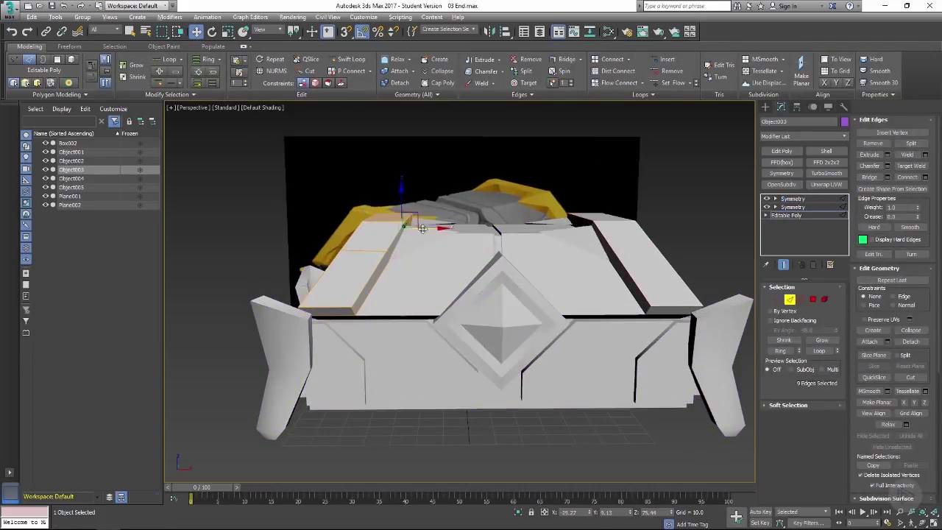
pyautogui.moveTo(423, 228); pyautogui.dragTo(417, 228)
pyautogui.keyDown('alt'); pyautogui.moveTo(417, 228); pyautogui.dragTo(421, 227, button='middle'); pyautogui.keyUp('alt')
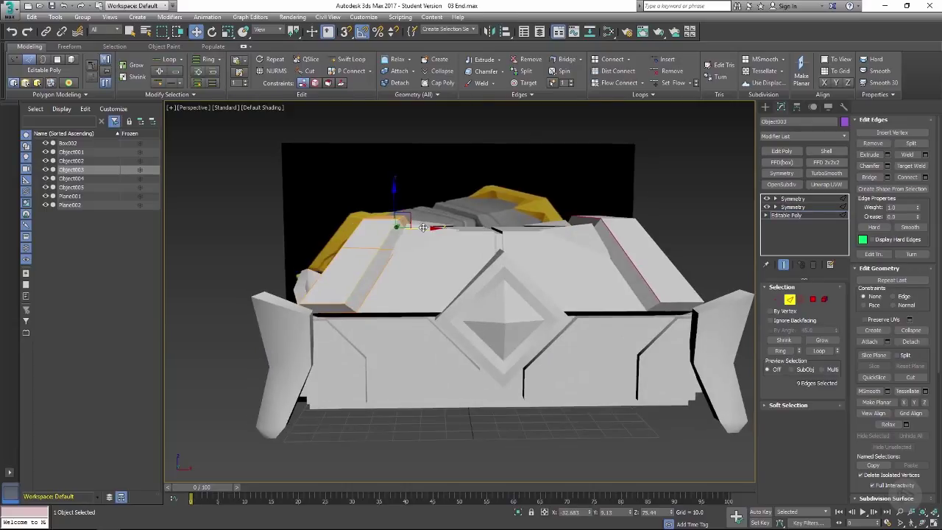
pyautogui.moveTo(423, 227); pyautogui.dragTo(420, 228)
pyautogui.keyDown('alt'); pyautogui.moveTo(420, 227); pyautogui.dragTo(459, 284, button='middle'); pyautogui.keyUp('alt')
pyautogui.scroll(-3, 446, 258)
pyautogui.click(793, 217)
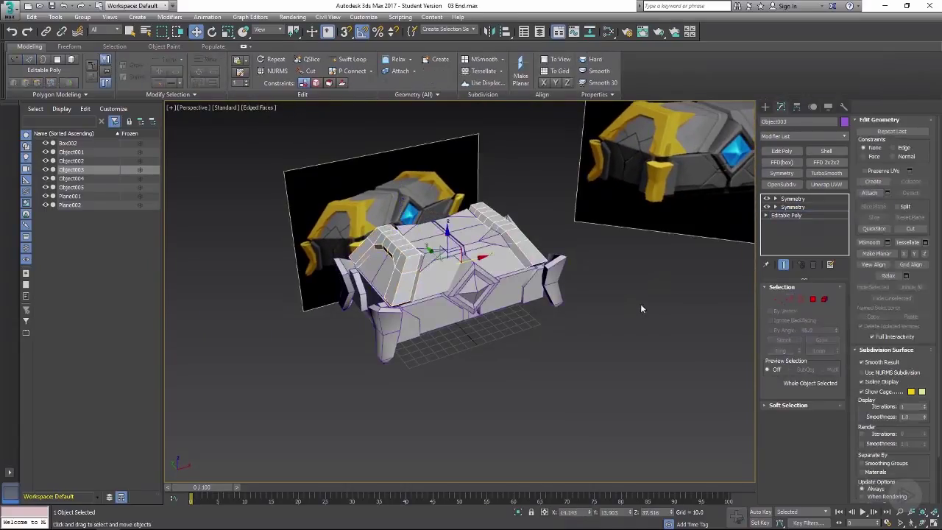
# Step: Select the lid and open its Editable Poly, beneath the Symmetry and Push modifiers, for vertex editing
pyautogui.click(640, 303)
pyautogui.scroll(-5, 551, 284)
pyautogui.scroll(2, 540, 264)
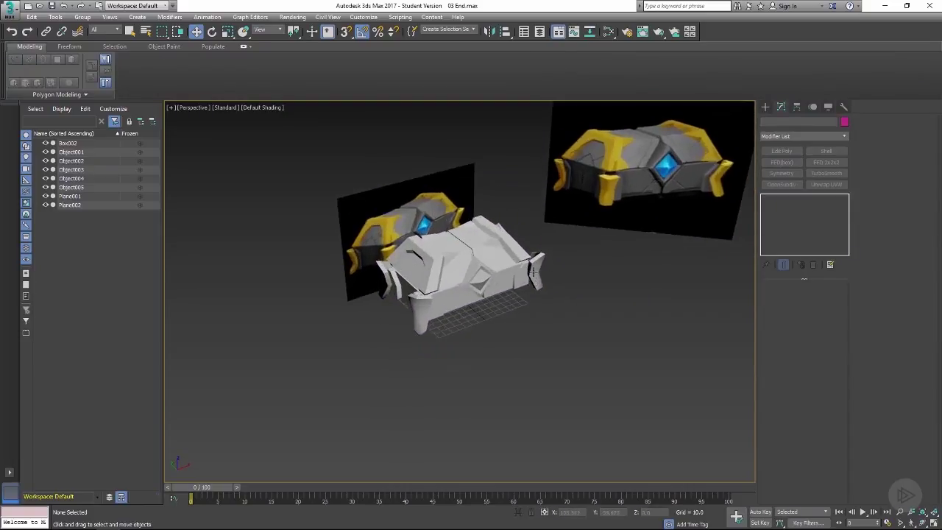
pyautogui.scroll(2, 490, 239)
pyautogui.click(493, 239)
pyautogui.scroll(2, 504, 238)
pyautogui.scroll(2, 504, 237)
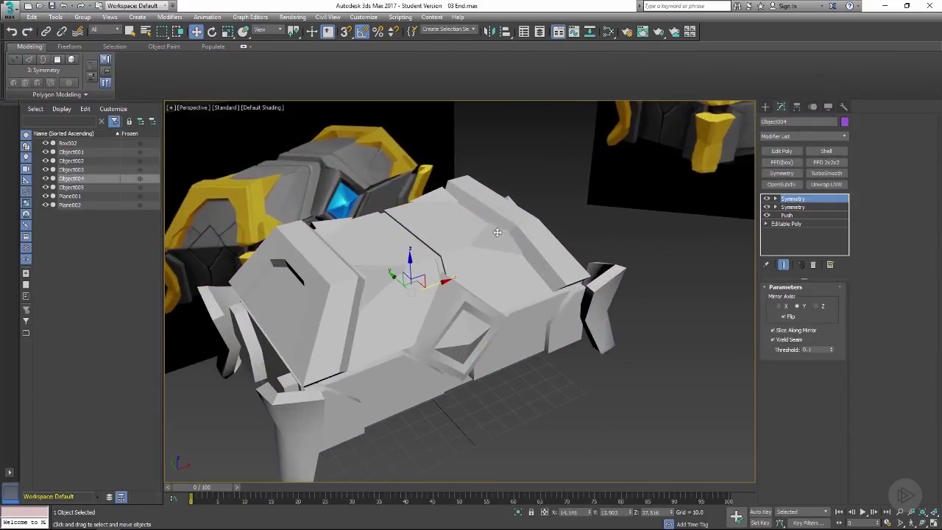
pyautogui.press('F4')
pyautogui.keyDown('alt'); pyautogui.moveTo(498, 236); pyautogui.dragTo(472, 206, button='middle'); pyautogui.keyUp('alt')
pyautogui.click(802, 224)
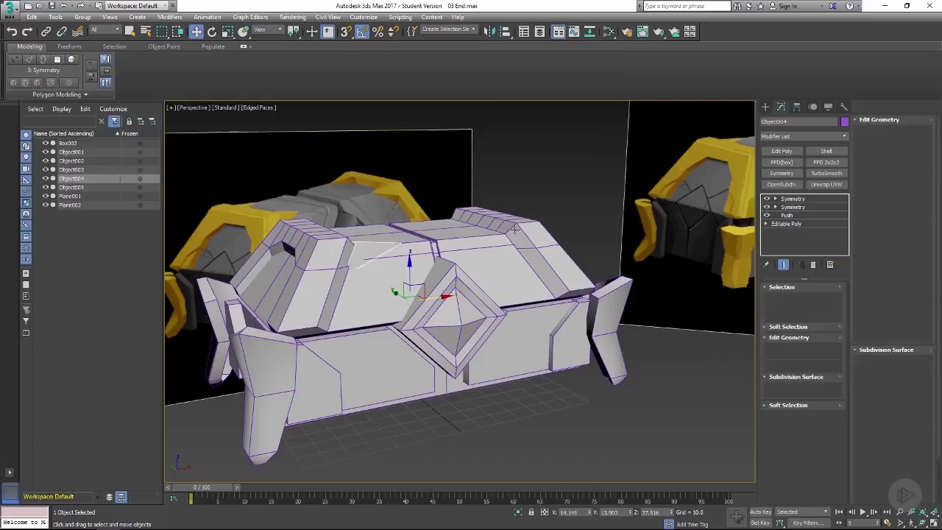
pyautogui.keyDown('alt'); pyautogui.moveTo(412, 246); pyautogui.dragTo(357, 240, button='middle'); pyautogui.keyUp('alt')
pyautogui.scroll(2, 352, 244)
pyautogui.press('1')
pyautogui.press('1')
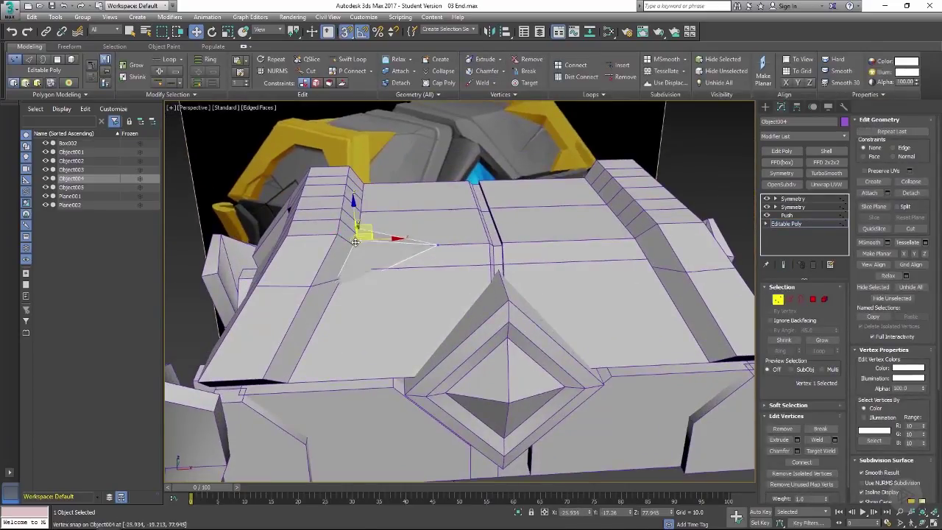
# Step: Move the triangular lid panel's two upper vertices against the end trim, shifting the rear one along Y over the lid top
pyautogui.moveTo(345, 236); pyautogui.dragTo(336, 236)
pyautogui.keyDown('alt'); pyautogui.moveTo(331, 246); pyautogui.dragTo(339, 276, button='middle'); pyautogui.keyUp('alt')
pyautogui.moveTo(340, 230); pyautogui.dragTo(379, 211)
pyautogui.keyDown('alt'); pyautogui.moveTo(409, 215); pyautogui.dragTo(403, 197, button='middle'); pyautogui.keyUp('alt')
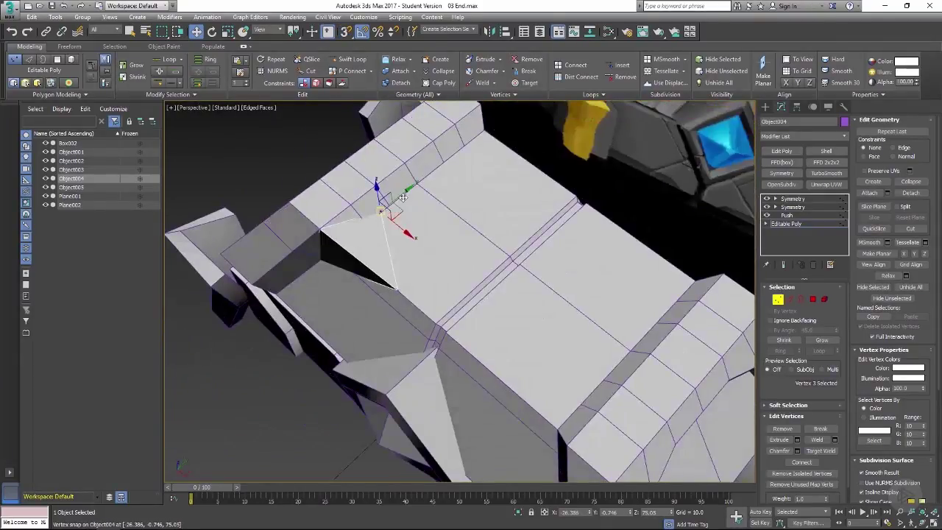
pyautogui.moveTo(406, 192); pyautogui.dragTo(408, 191)
pyautogui.keyDown('alt'); pyautogui.moveTo(403, 205); pyautogui.dragTo(397, 197, button='middle'); pyautogui.keyUp('alt')
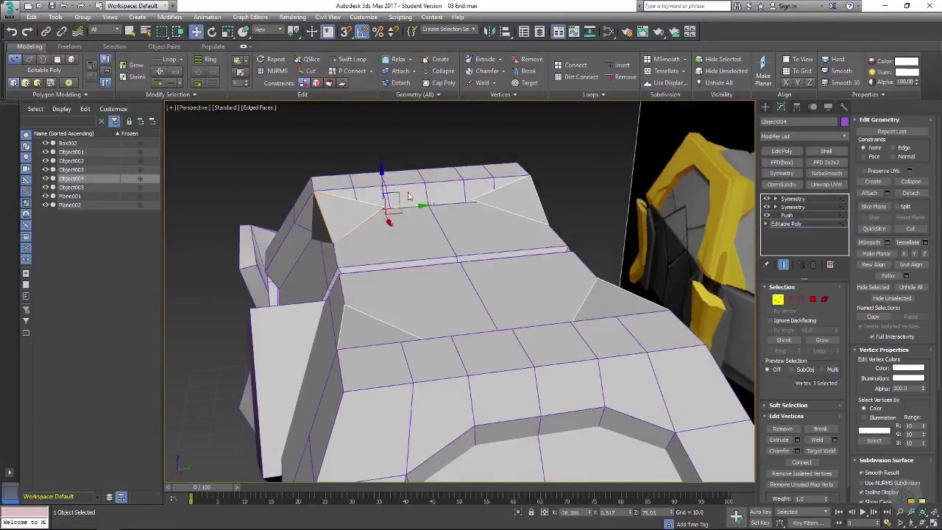
# Step: Disable the lid's Push modifier and move the triangular panel's lower vertex against the end trim on the front slope
pyautogui.click(782, 215)
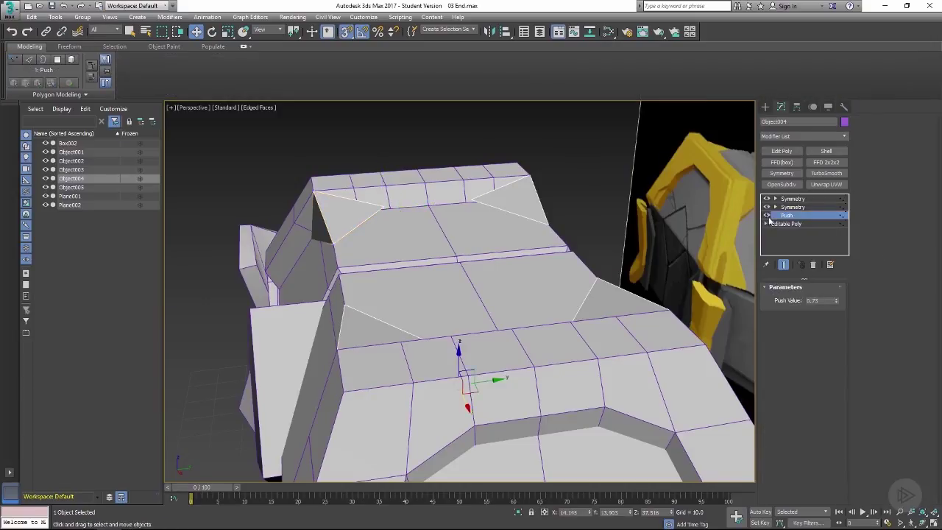
pyautogui.click(790, 224)
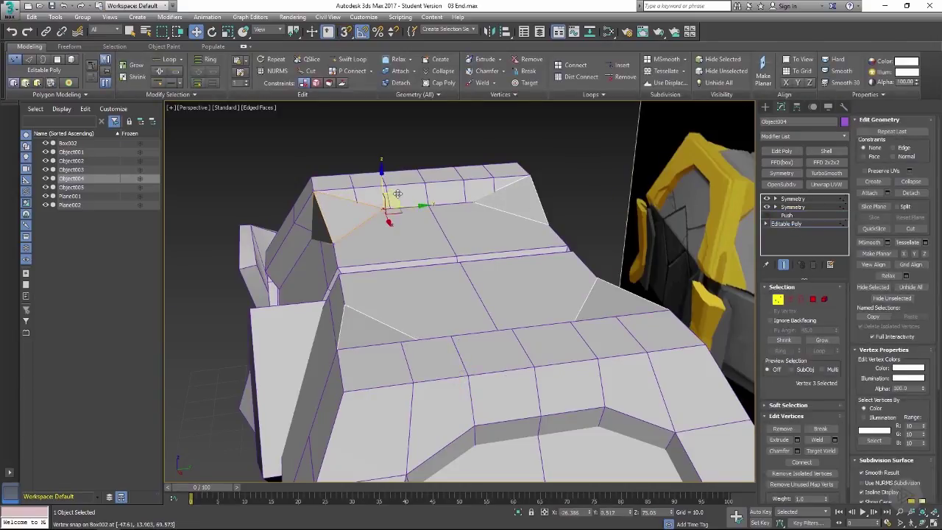
pyautogui.keyDown('alt'); pyautogui.moveTo(359, 226); pyautogui.dragTo(322, 237, button='middle'); pyautogui.keyUp('alt')
pyautogui.click(323, 243)
pyautogui.moveTo(322, 237); pyautogui.dragTo(317, 239)
pyautogui.keyDown('alt'); pyautogui.moveTo(319, 237); pyautogui.dragTo(496, 243, button='middle'); pyautogui.keyUp('alt')
pyautogui.click(792, 224)
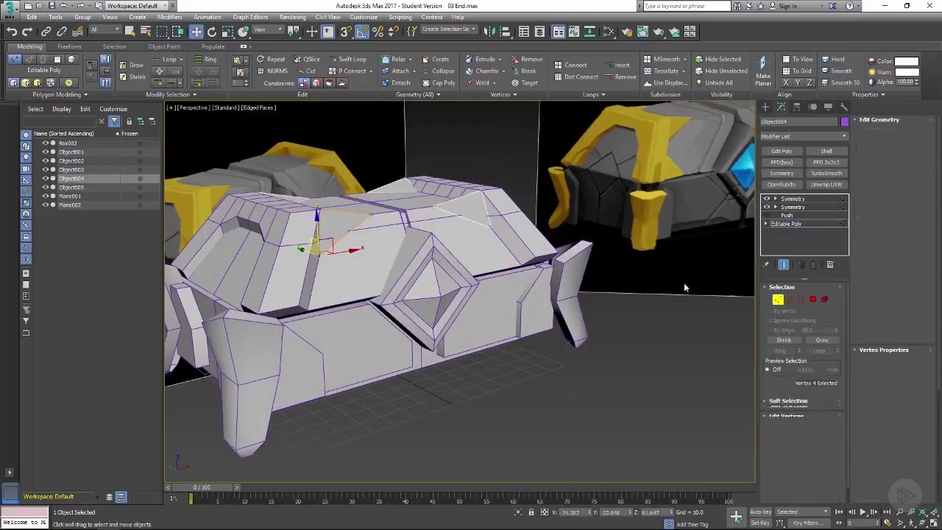
# Step: Deselect the lid and examine the shaded chest from several angles and distances against the reference images
pyautogui.press('F4')
pyautogui.click(646, 332)
pyautogui.scroll(-3, 646, 331)
pyautogui.keyDown('alt'); pyautogui.moveTo(458, 328); pyautogui.dragTo(558, 272, button='middle'); pyautogui.keyUp('alt')
pyautogui.scroll(-3, 515, 287)
pyautogui.scroll(-1, 515, 287)
pyautogui.scroll(2, 534, 292)
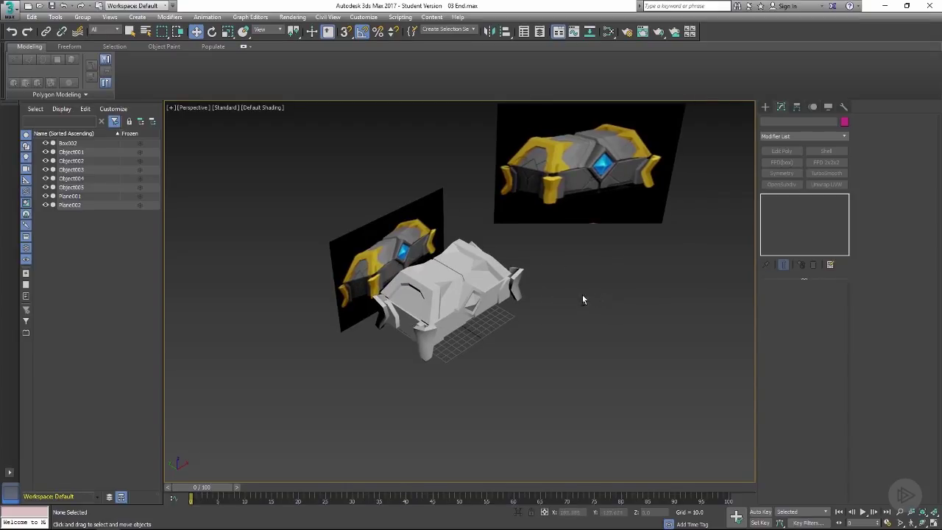
pyautogui.scroll(2, 567, 289)
pyautogui.keyDown('alt'); pyautogui.moveTo(582, 296); pyautogui.dragTo(514, 277, button='middle'); pyautogui.keyUp('alt')
pyautogui.moveTo(515, 276); pyautogui.dragTo(419, 288, button='middle')
pyautogui.scroll(1, 513, 278)
pyautogui.scroll(1, 481, 295)
pyautogui.scroll(-2, 416, 292)
pyautogui.keyDown('alt'); pyautogui.moveTo(518, 248); pyautogui.dragTo(484, 276, button='middle'); pyautogui.keyUp('alt')
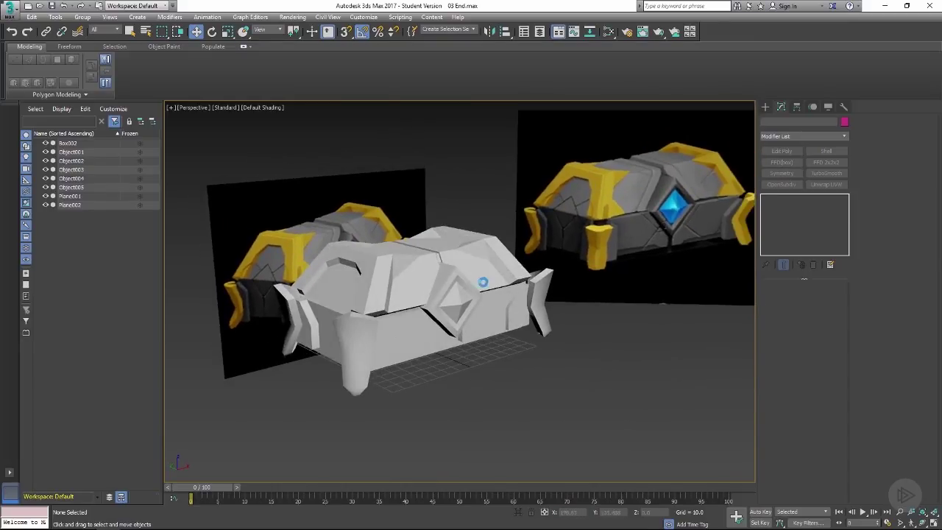